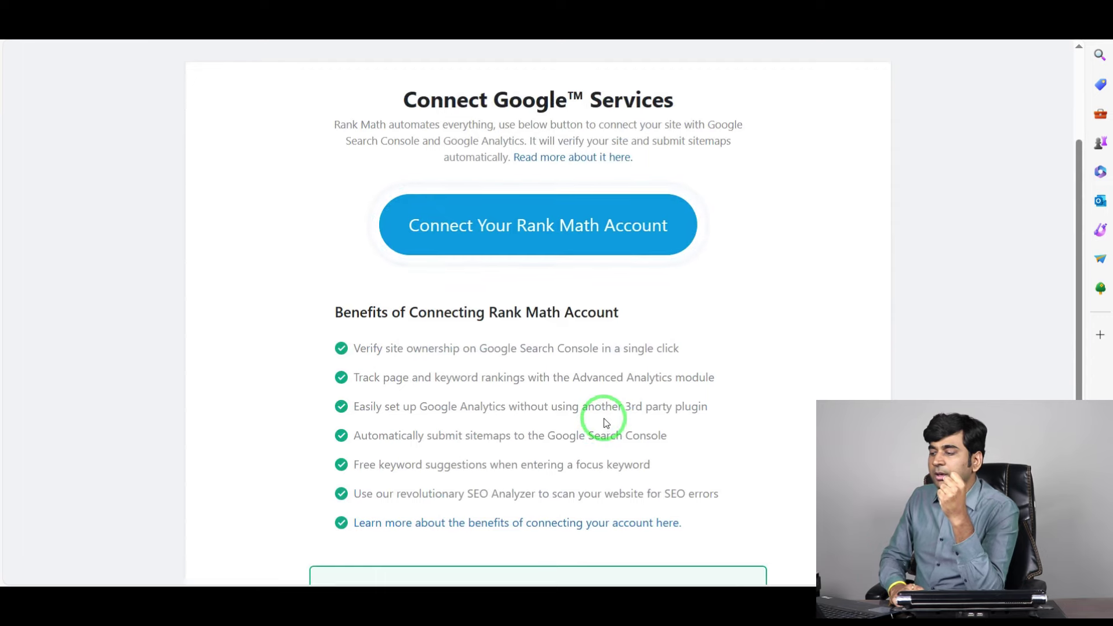
# Step: Continue past the Google services step of the setup wizard without connecting a Rank Math account
pyautogui.scroll(2, 644, 368)
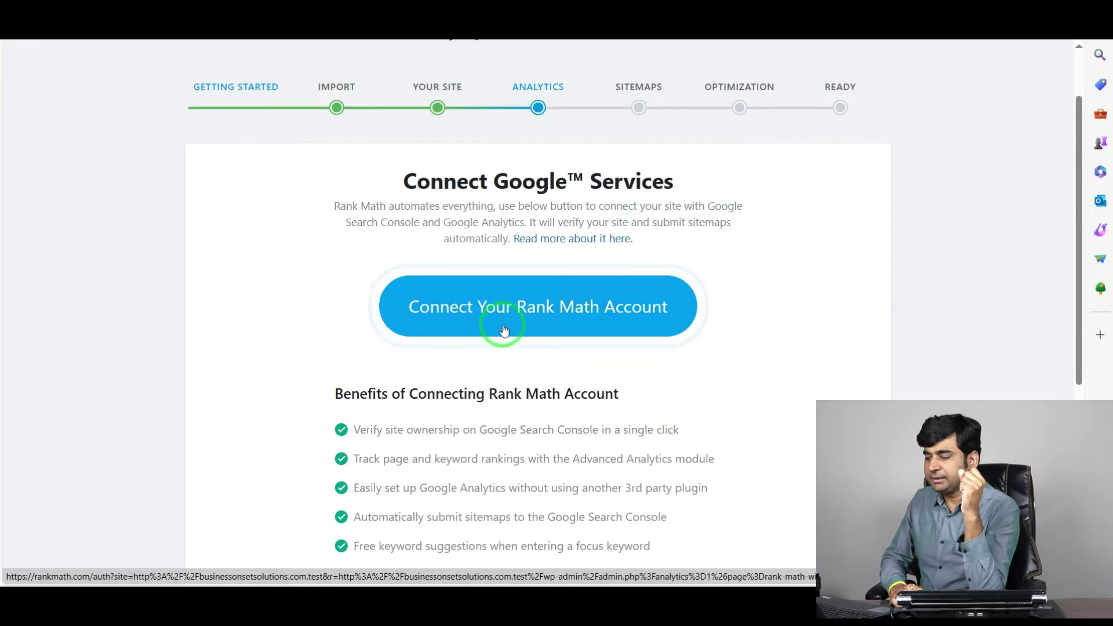
pyautogui.scroll(-5, 503, 328)
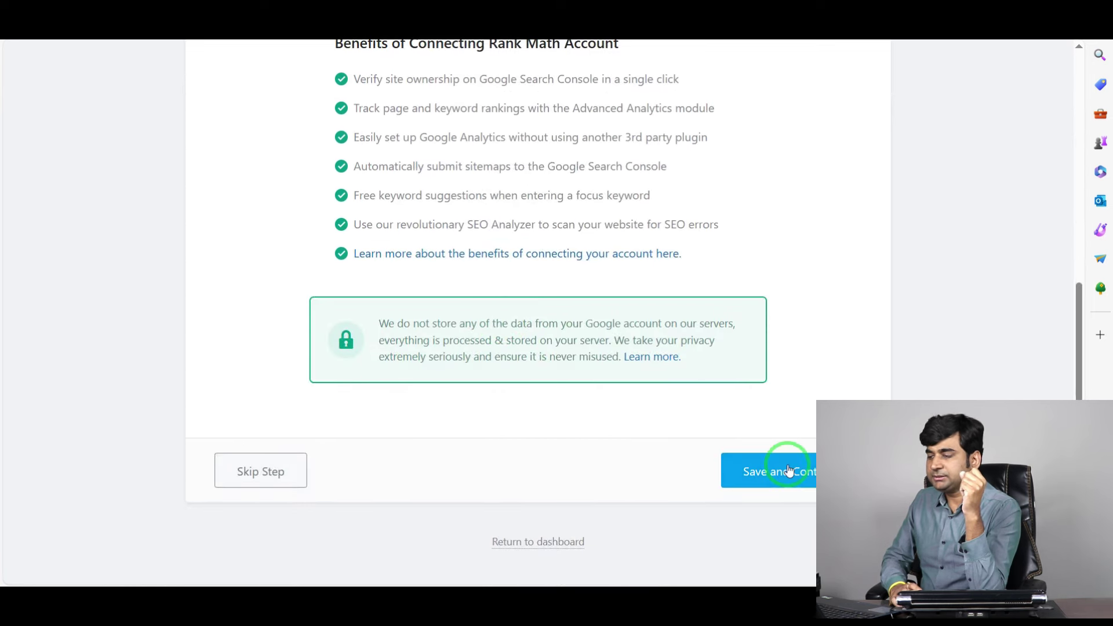
pyautogui.click(747, 472)
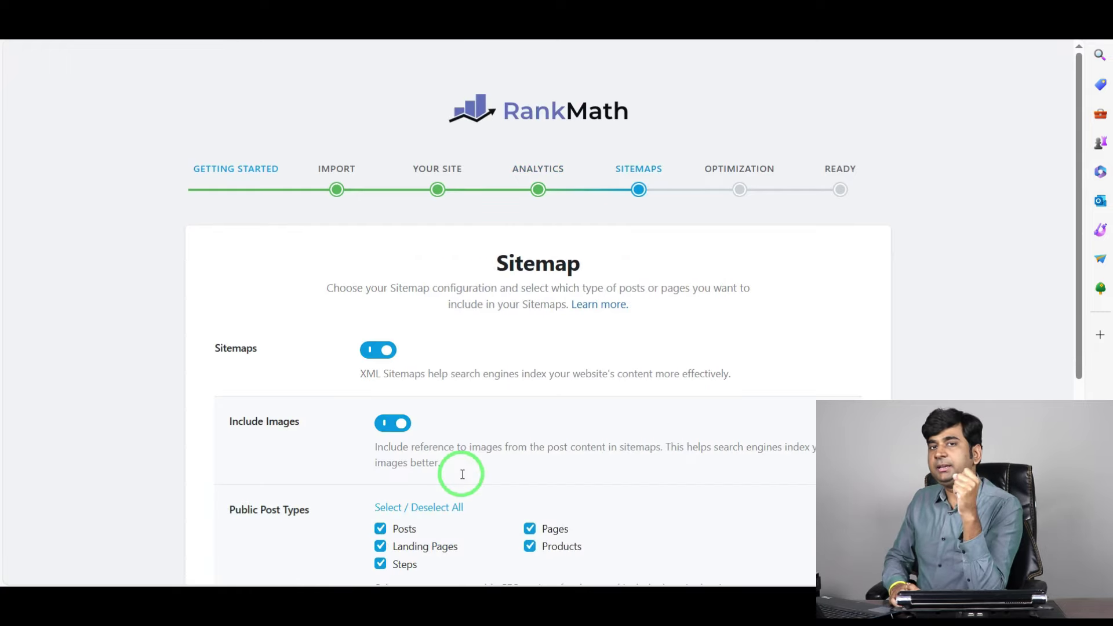
# Step: Include product categories among the public taxonomies of the sitemap and save the sitemap configuration
pyautogui.scroll(-1, 510, 422)
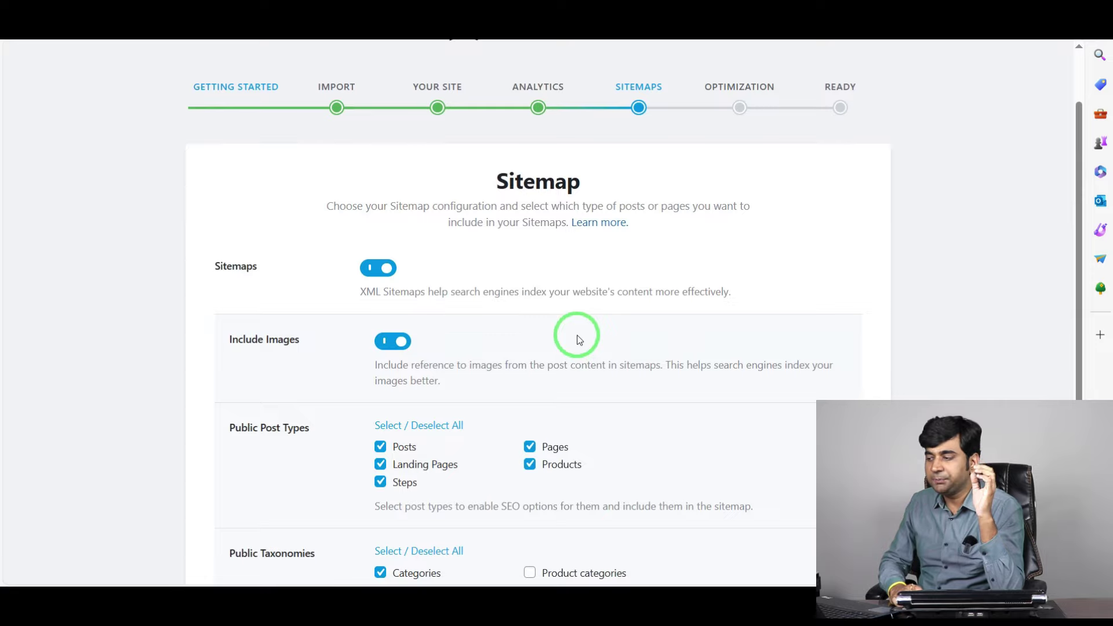
pyautogui.scroll(1, 574, 333)
pyautogui.scroll(-2, 637, 174)
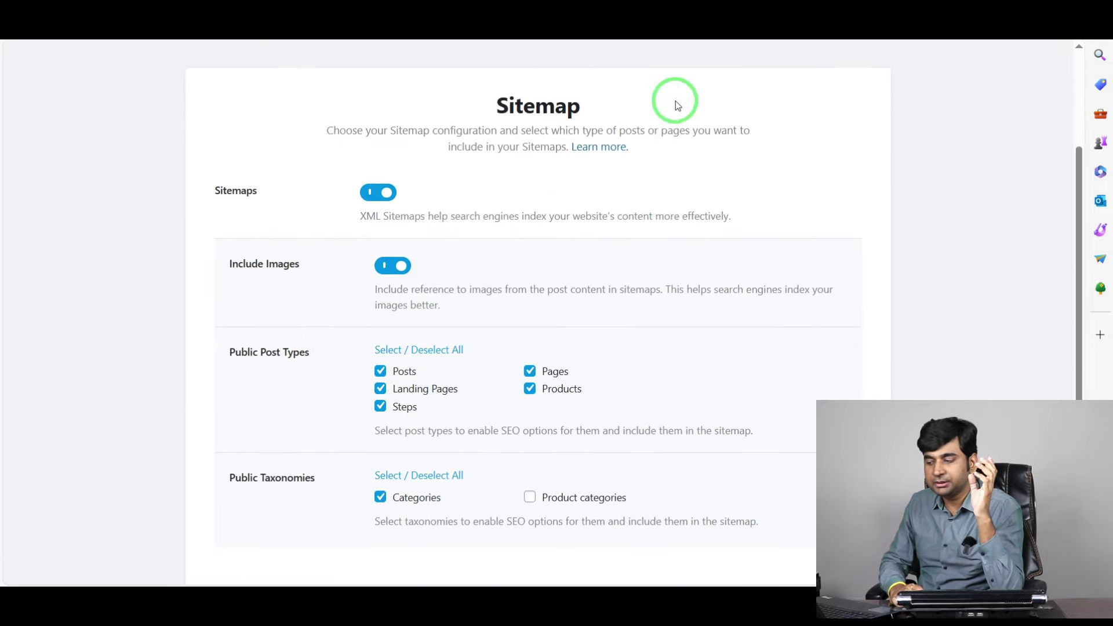
pyautogui.scroll(2, 655, 127)
pyautogui.scroll(-2, 384, 354)
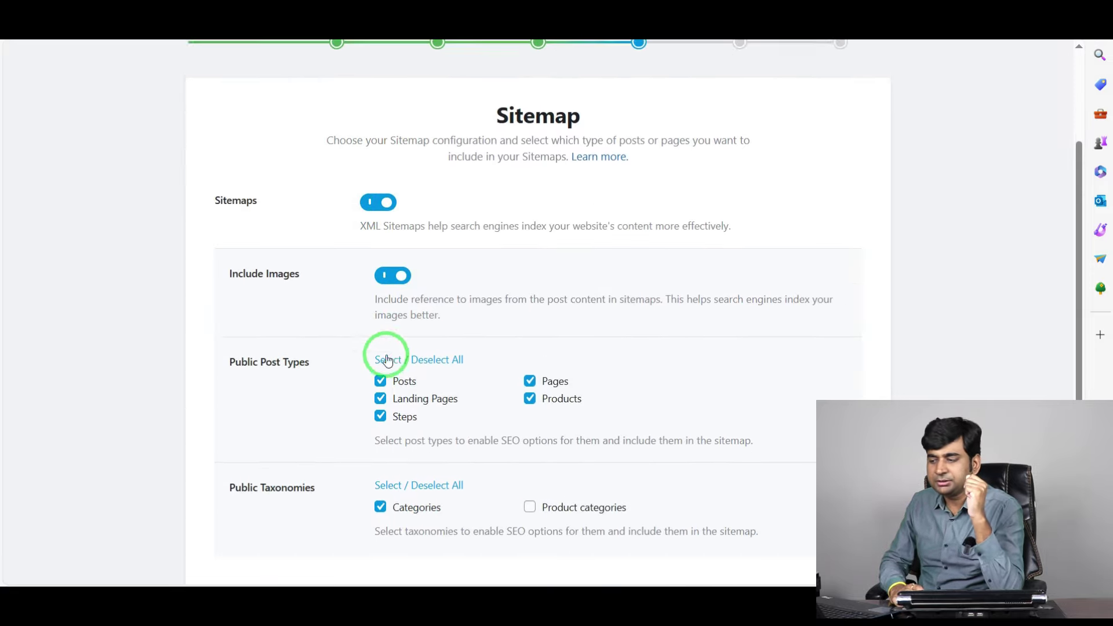
pyautogui.scroll(-1, 266, 350)
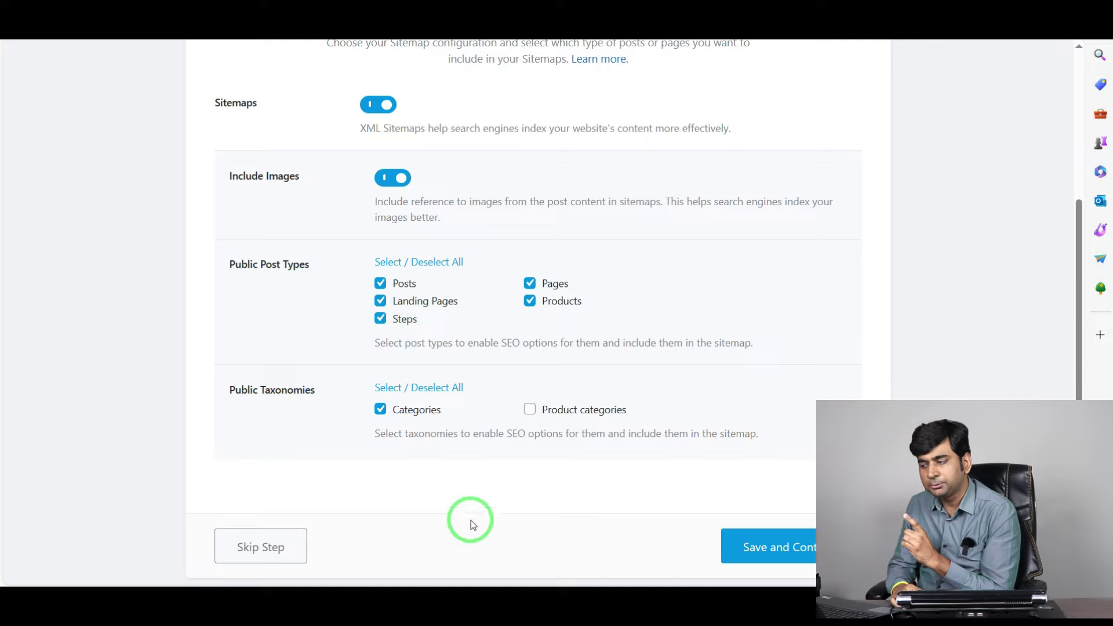
pyautogui.click(528, 408)
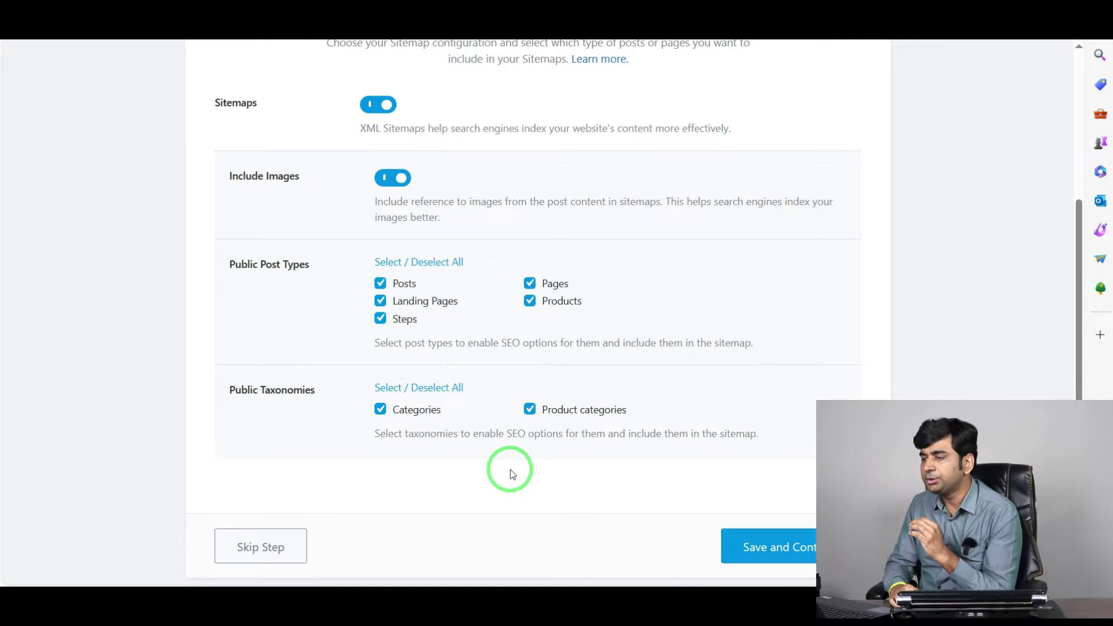
pyautogui.click(759, 560)
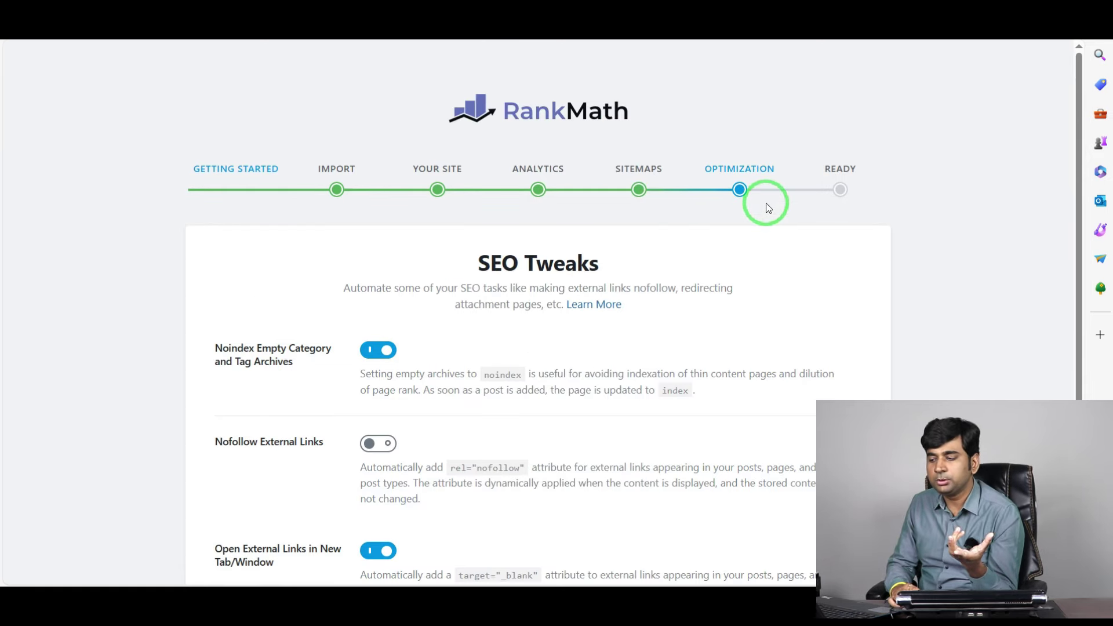
# Step: Save the SEO tweaks with their default settings and continue to the wizard's final page
pyautogui.scroll(-3, 669, 351)
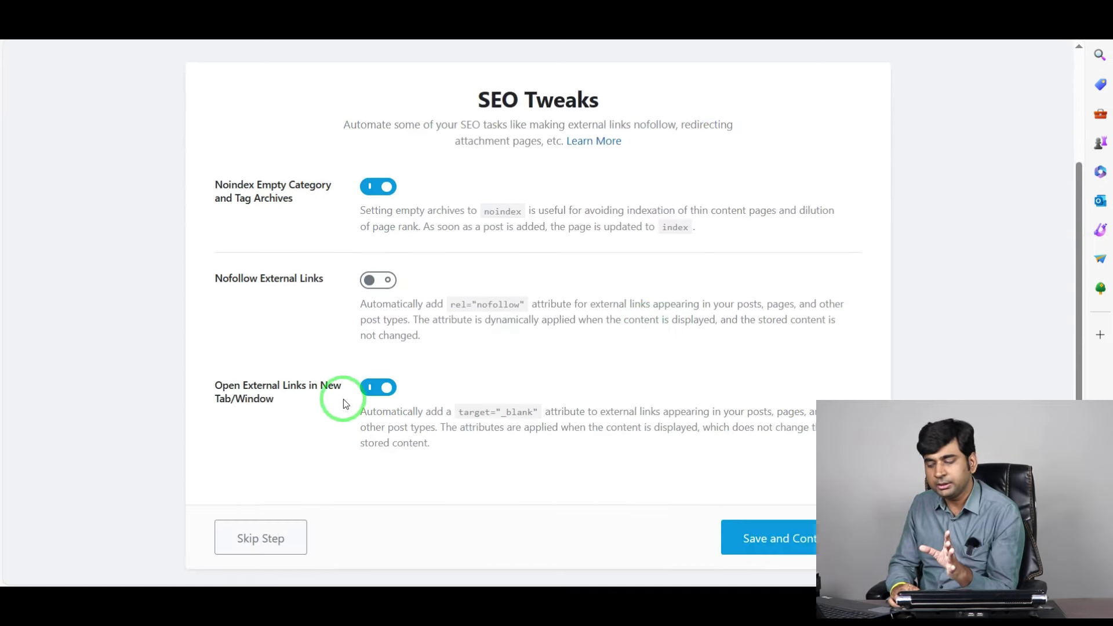
pyautogui.click(811, 546)
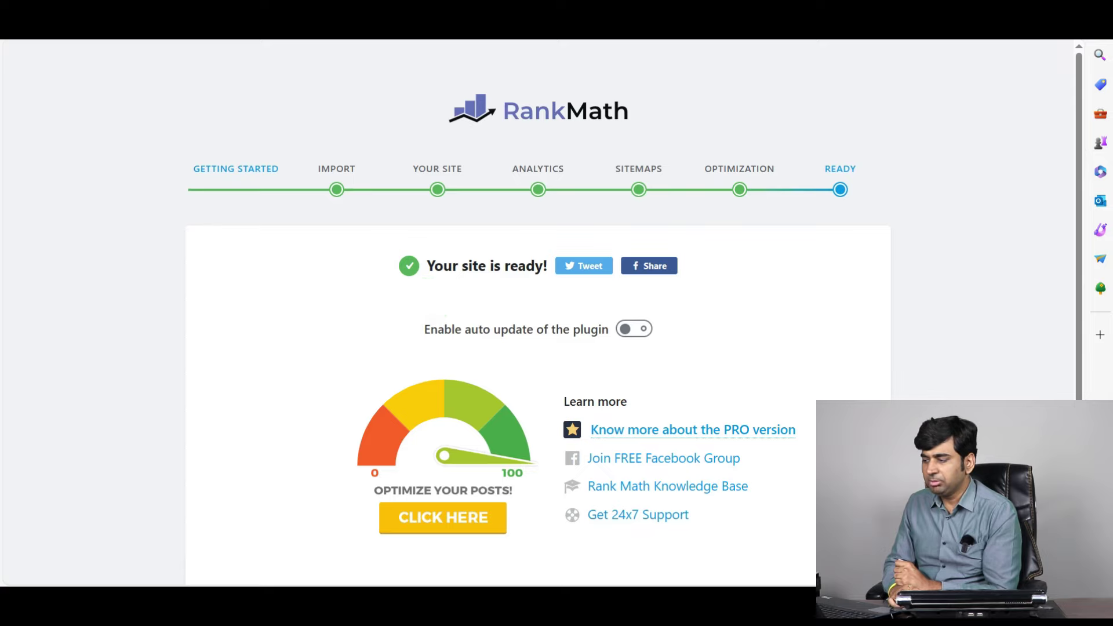
# Step: Start the advanced options setup and skip the Role Manager step
pyautogui.scroll(-2, 878, 365)
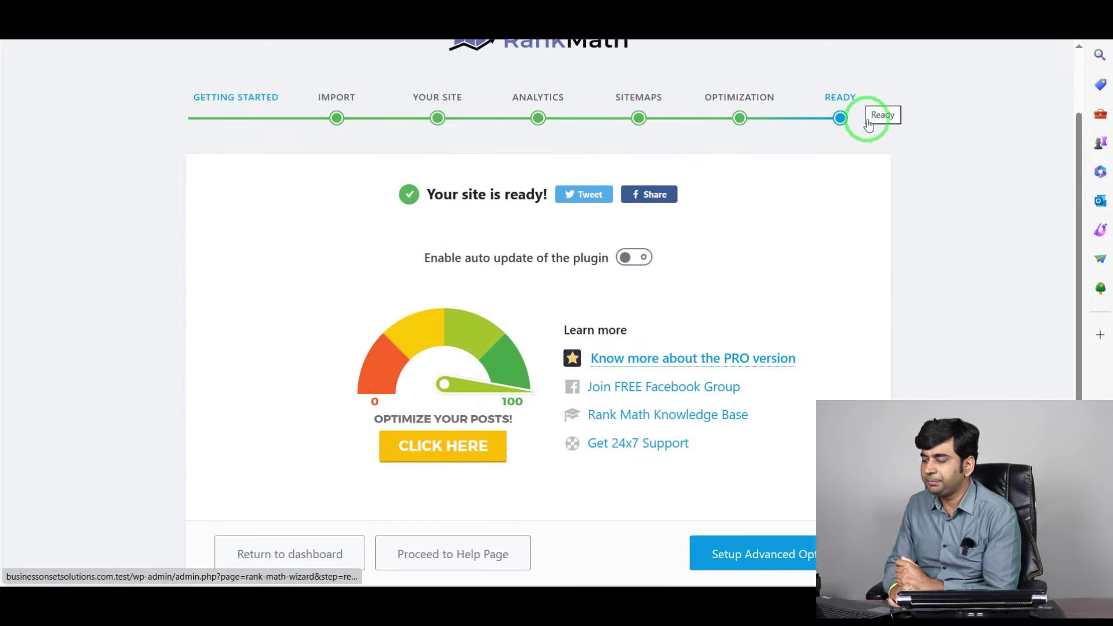
pyautogui.click(754, 559)
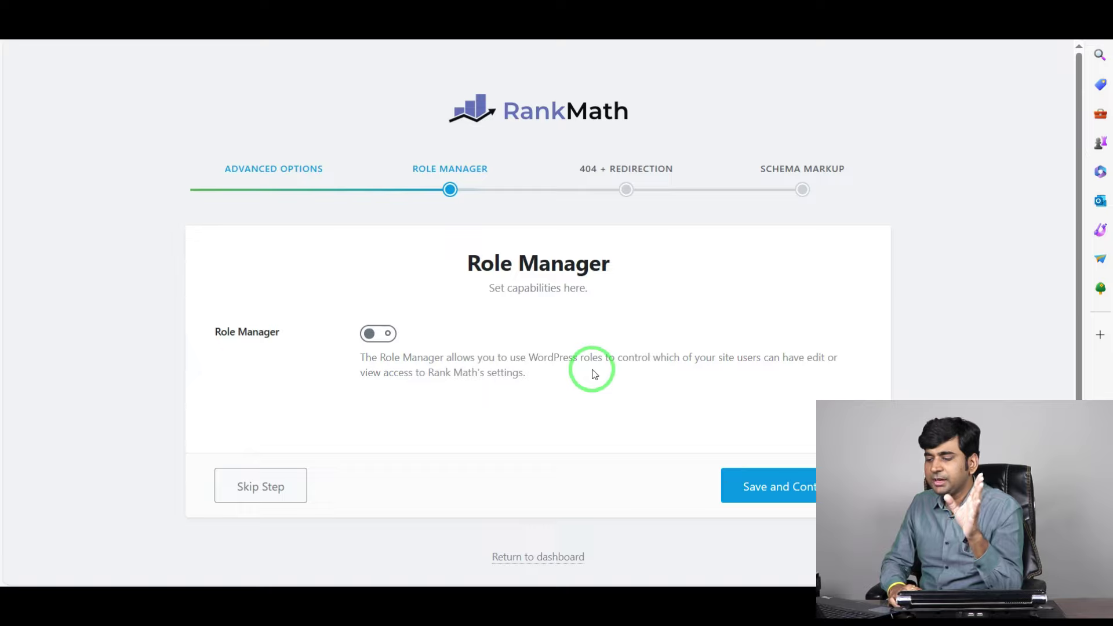
pyautogui.click(266, 491)
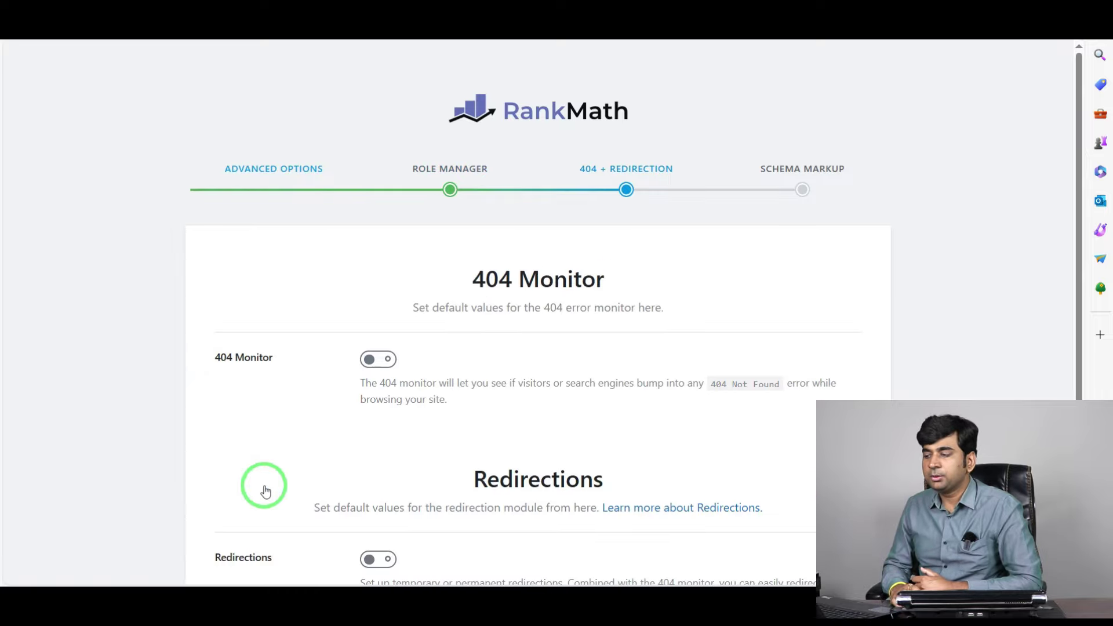
# Step: Turn on the 404 Monitor in the advanced setup
pyautogui.scroll(-3, 313, 360)
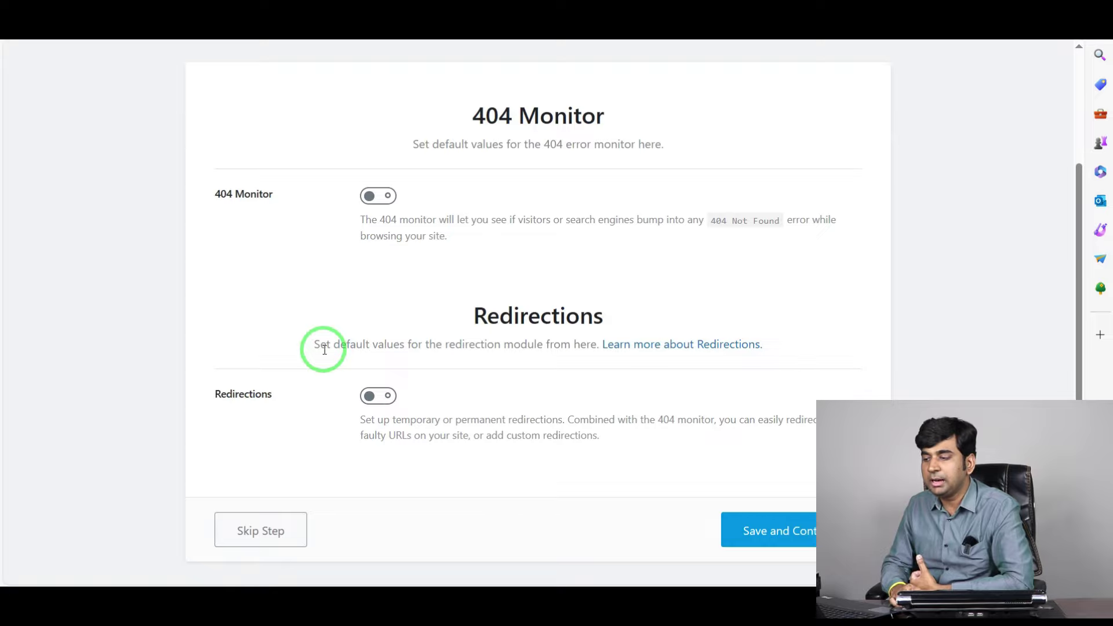
pyautogui.scroll(3, 324, 348)
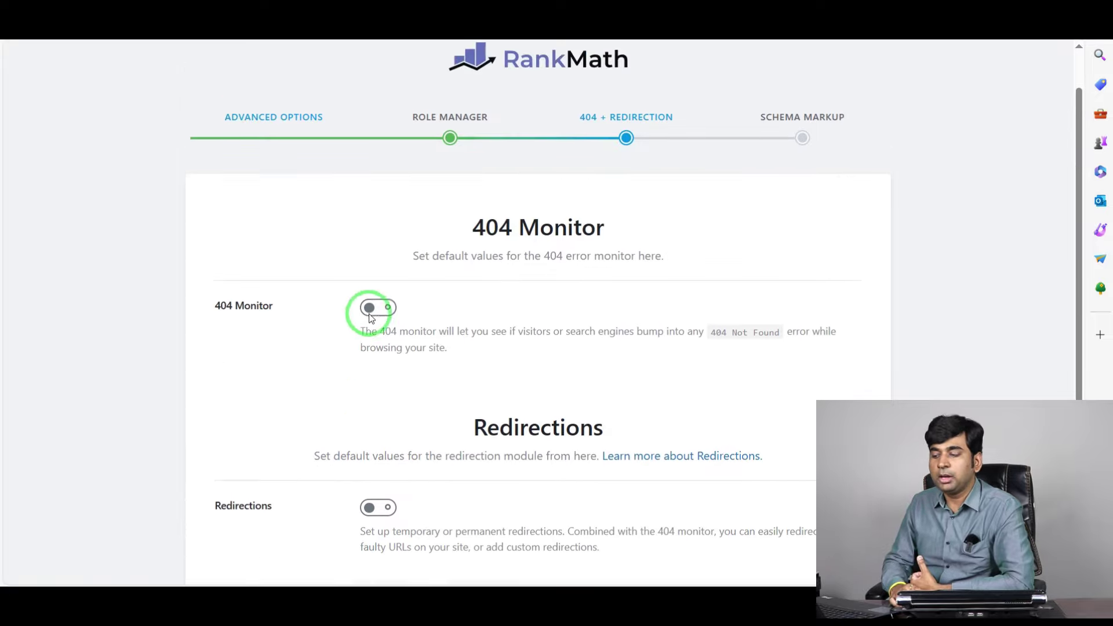
pyautogui.click(386, 360)
# Step: Turn on Redirections and save the 404 and redirection settings to continue to schema markup
pyautogui.scroll(-3, 286, 390)
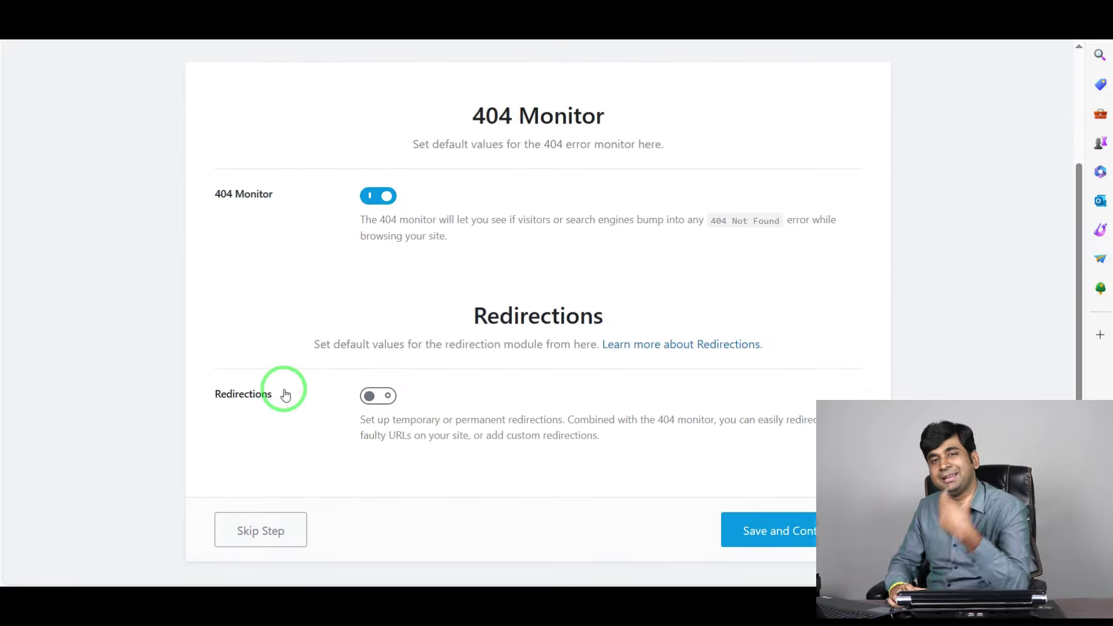
pyautogui.click(377, 396)
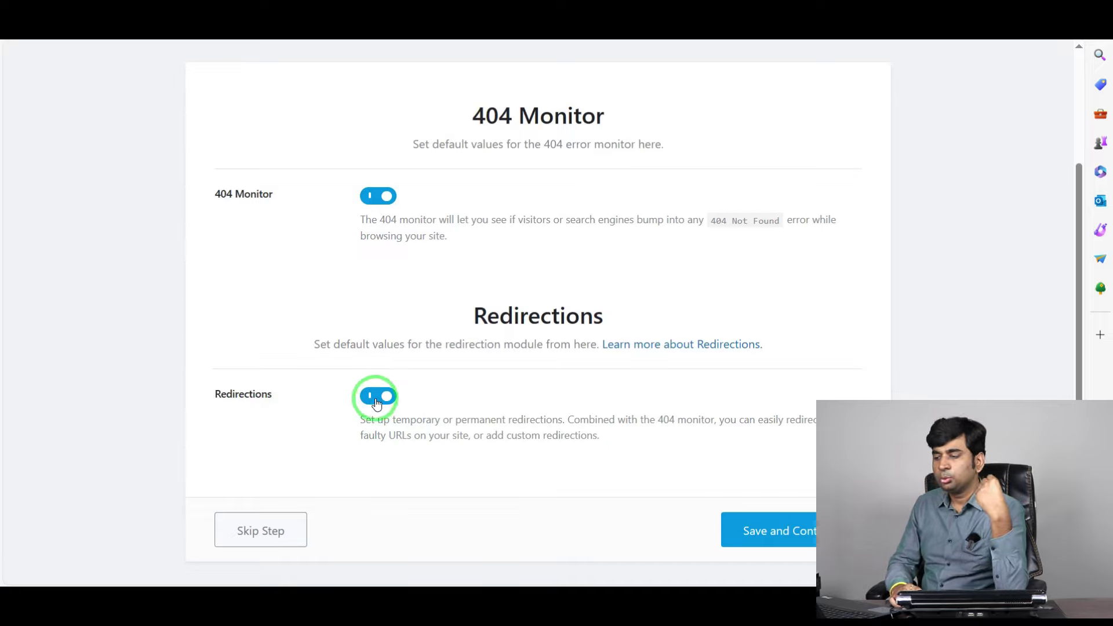
pyautogui.click(377, 403)
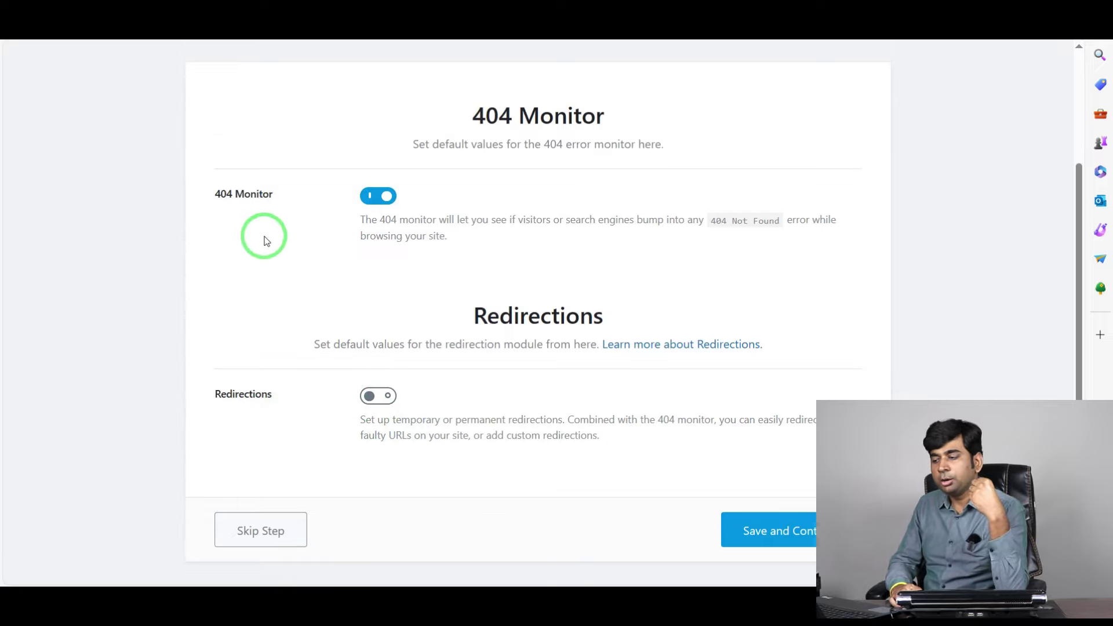
pyautogui.scroll(-1, 246, 255)
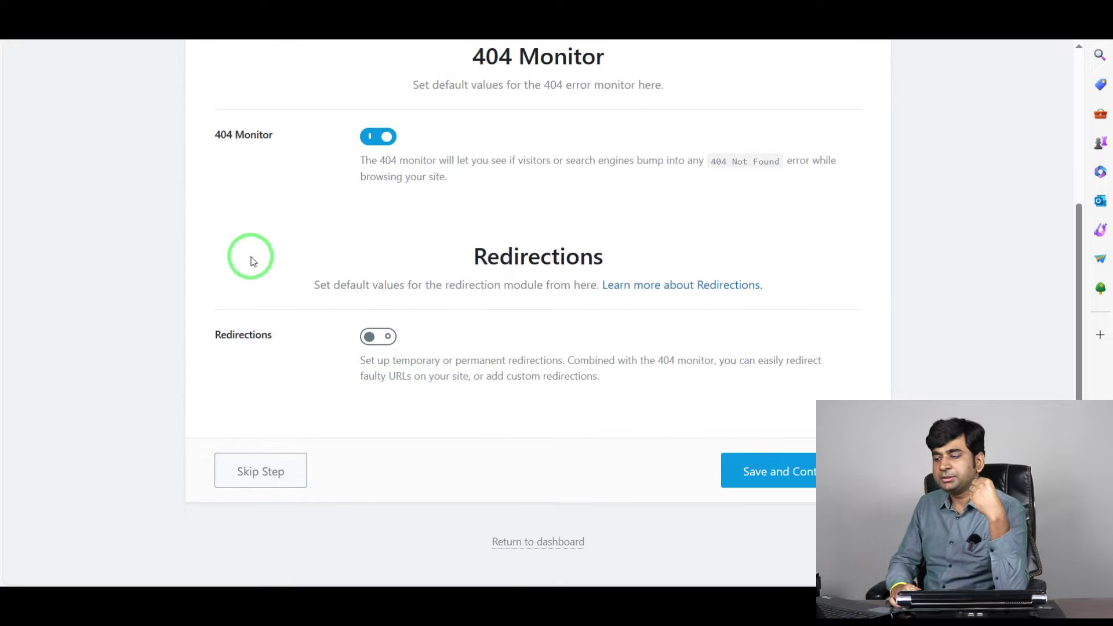
pyautogui.click(377, 336)
pyautogui.scroll(3, 313, 400)
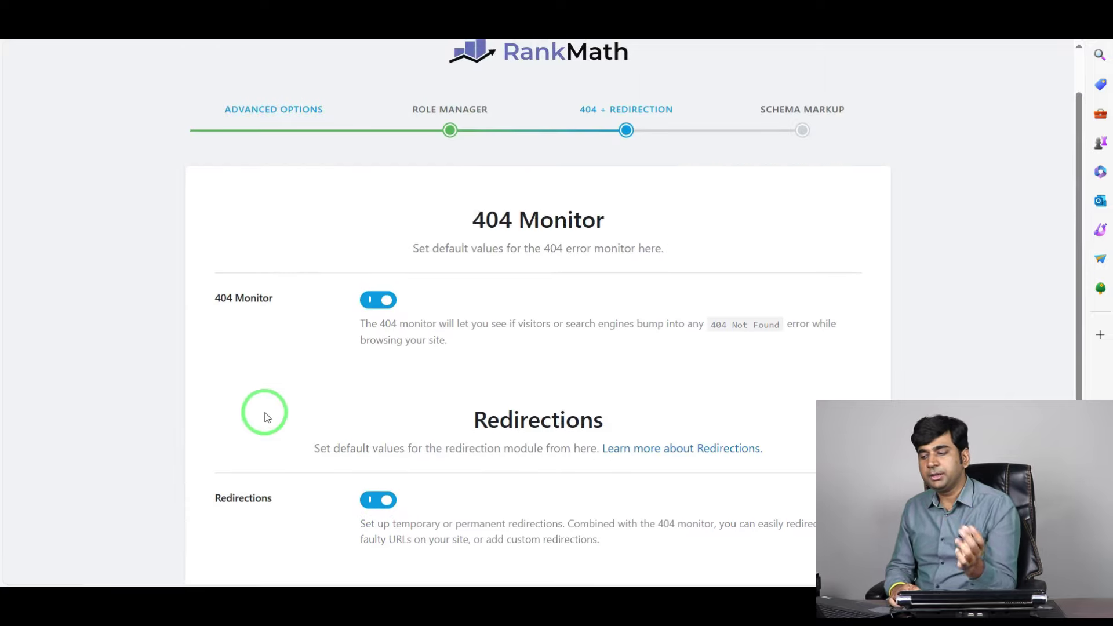
pyautogui.scroll(-3, 264, 417)
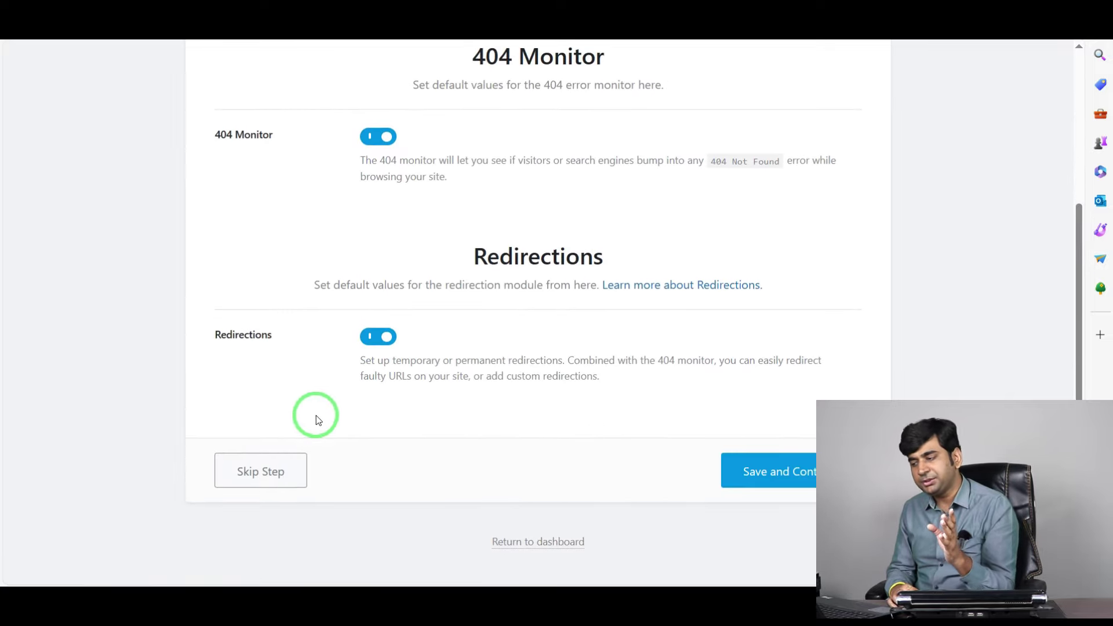
pyautogui.click(771, 472)
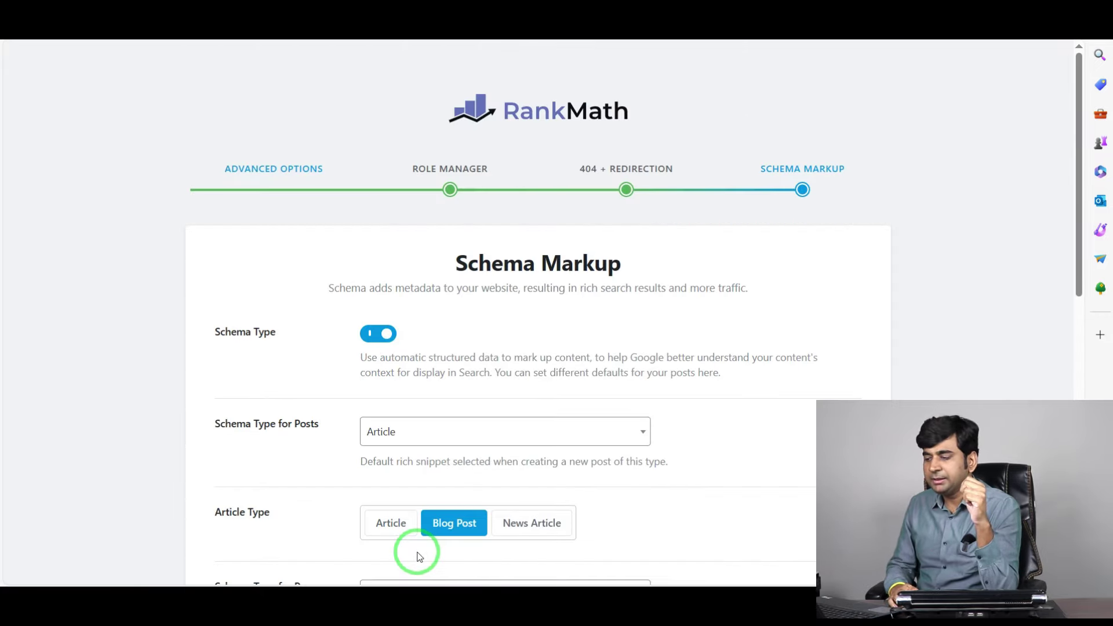
# Step: Leave the schema markup types at their defaults and finish the wizard, going to the Rank Math modules dashboard
pyautogui.scroll(-3, 419, 555)
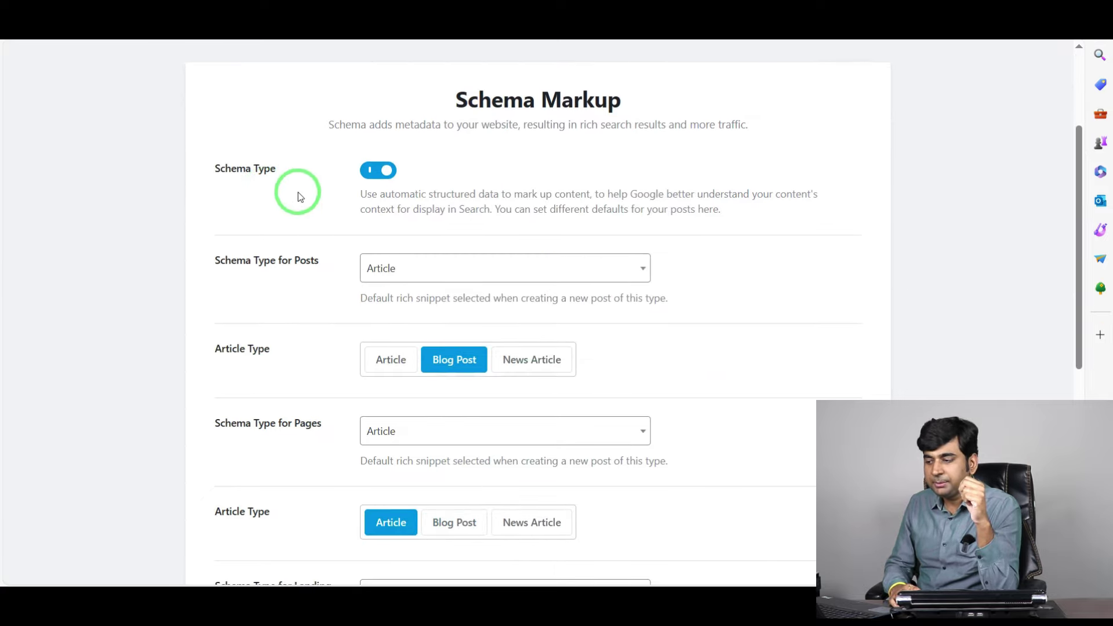
pyautogui.scroll(-1, 295, 191)
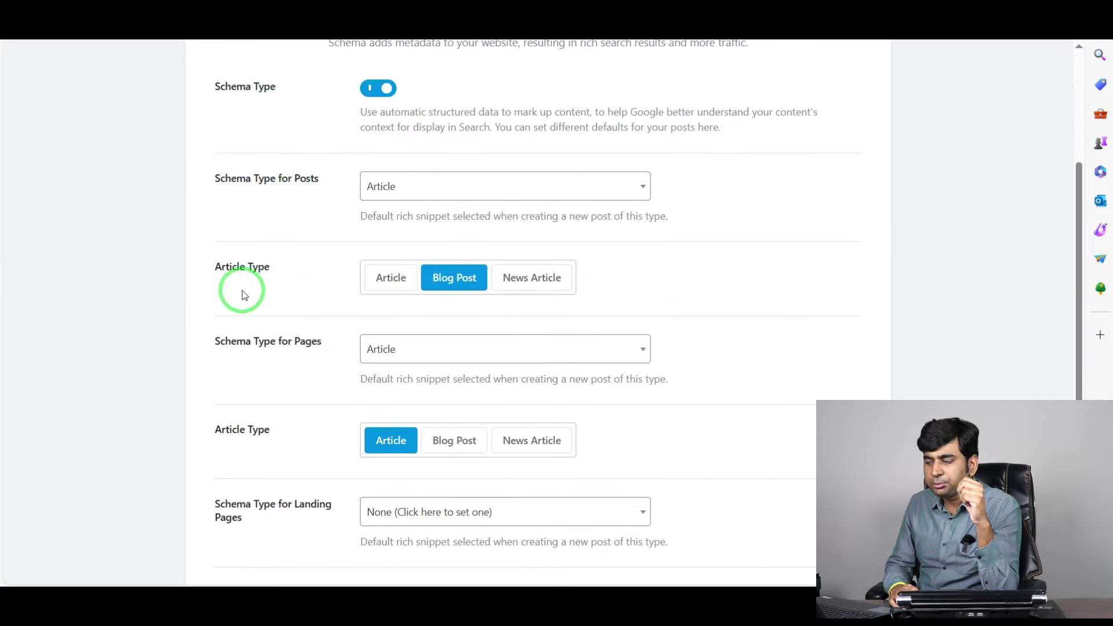
pyautogui.scroll(-6, 332, 360)
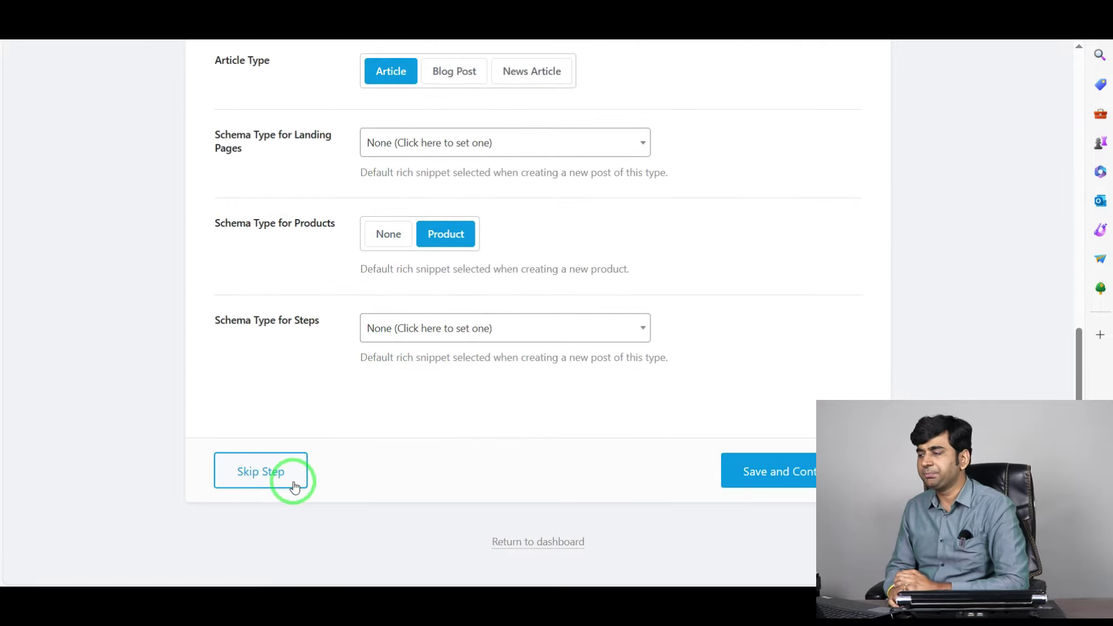
pyautogui.scroll(10, 293, 484)
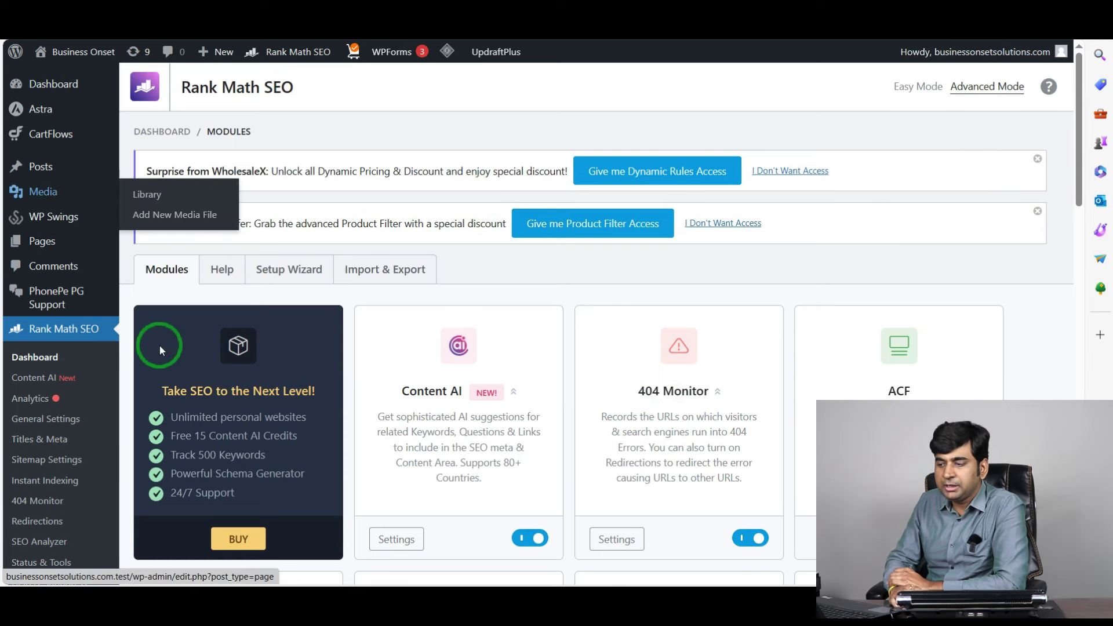
# Step: Examine the full set of Rank Math modules, from Content AI and 404 Monitor through Sitemap and WooCommerce, and which are enabled
pyautogui.scroll(-1, 137, 318)
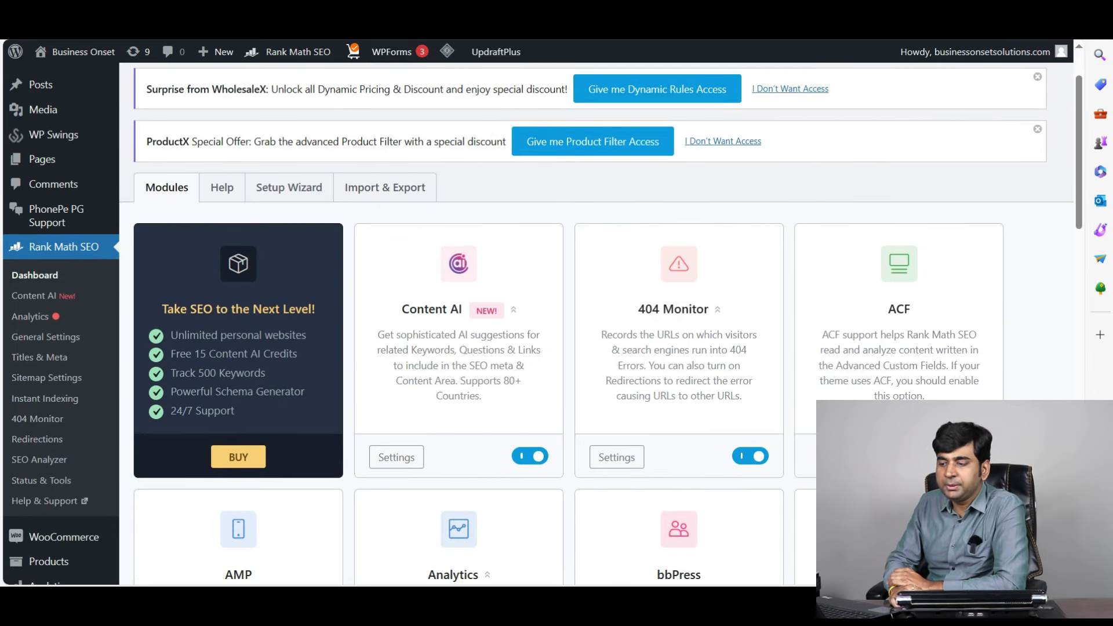
pyautogui.scroll(1, 70, 46)
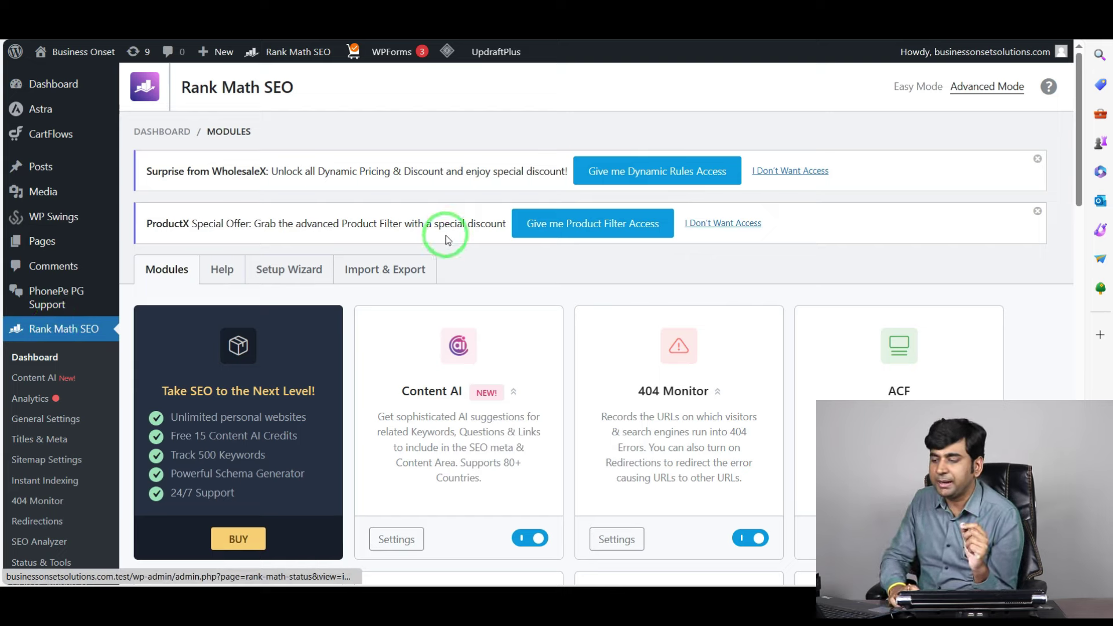
pyautogui.scroll(-5, 277, 311)
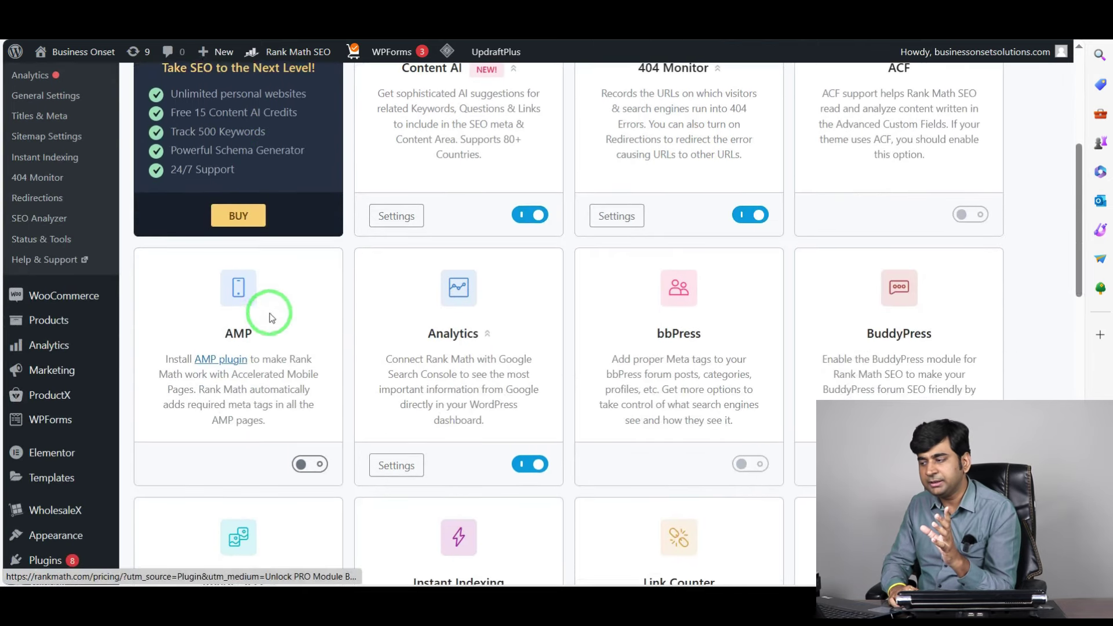
pyautogui.scroll(3, 268, 315)
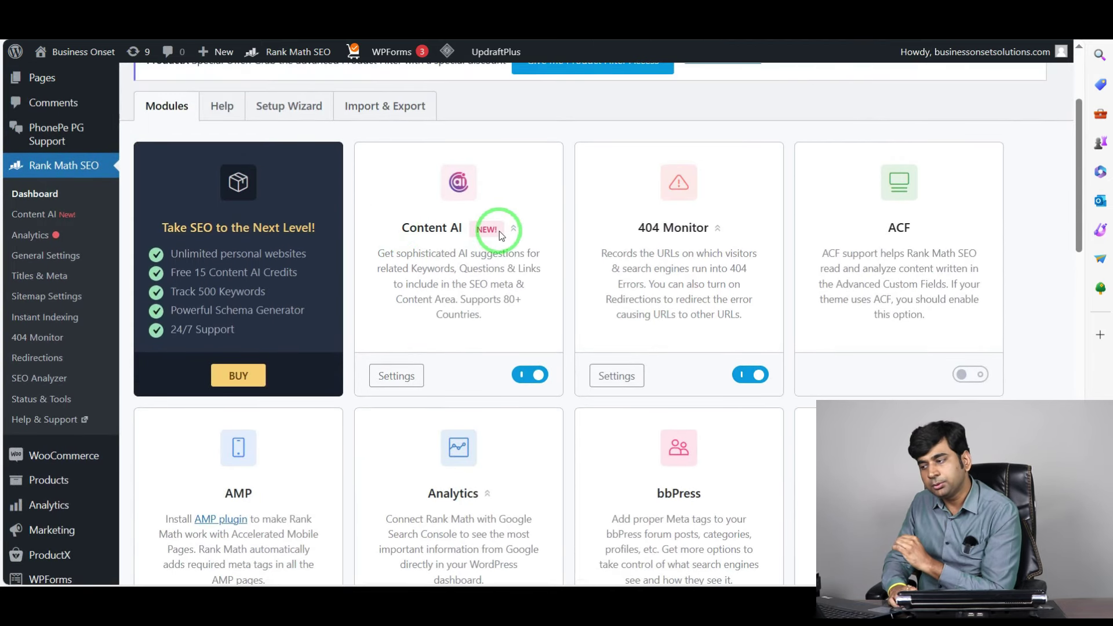
pyautogui.scroll(-3, 499, 226)
pyautogui.scroll(3, 427, 293)
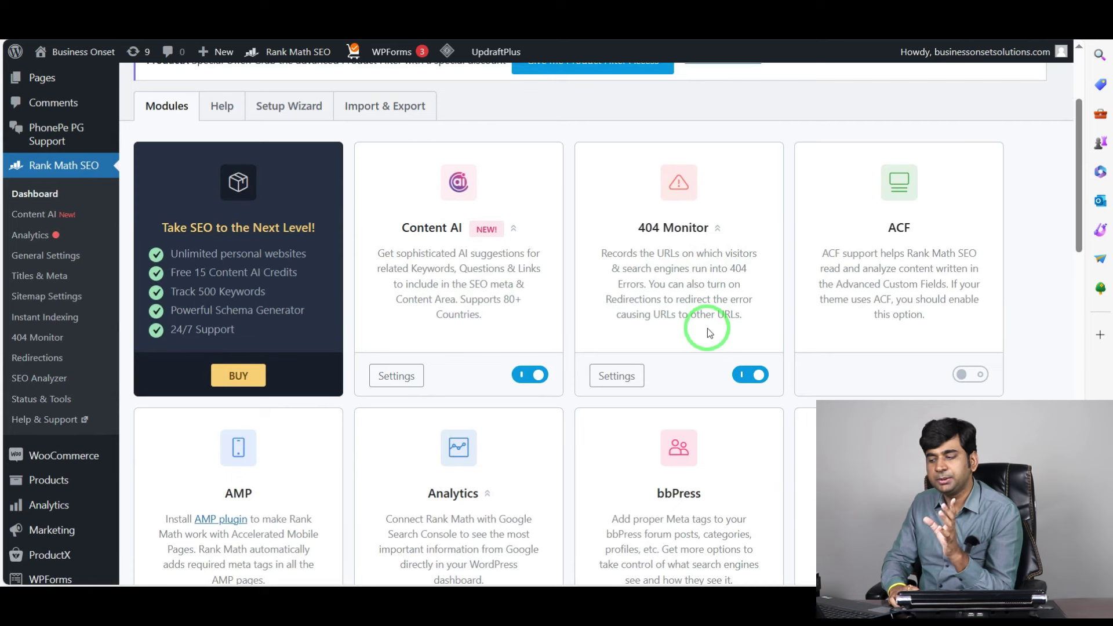
pyautogui.scroll(-3, 482, 278)
pyautogui.scroll(-8, 481, 278)
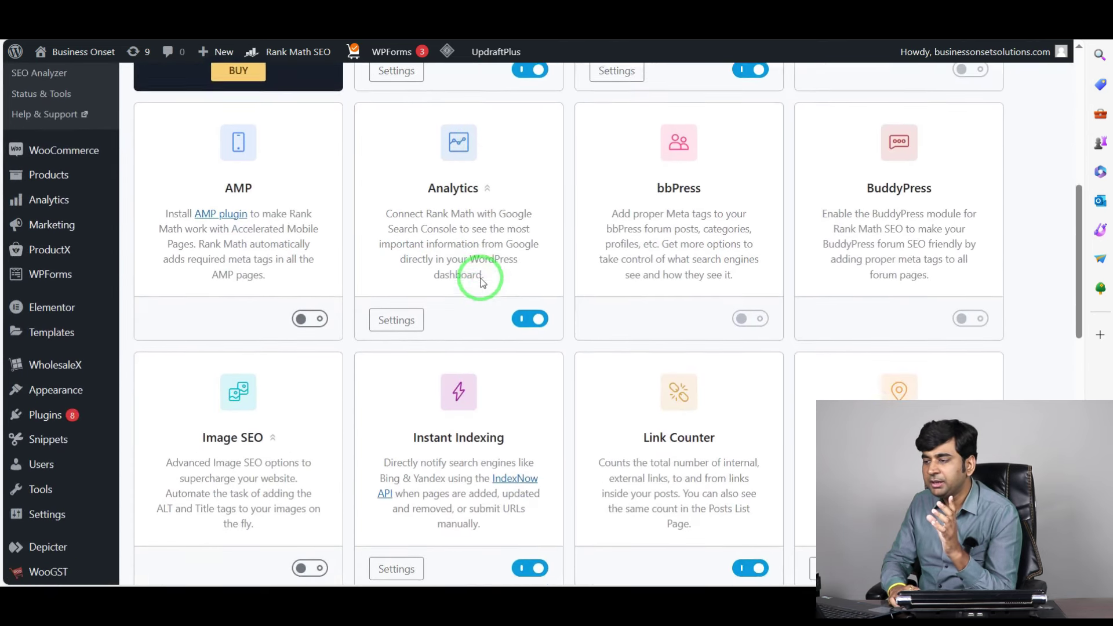
pyautogui.scroll(1, 519, 265)
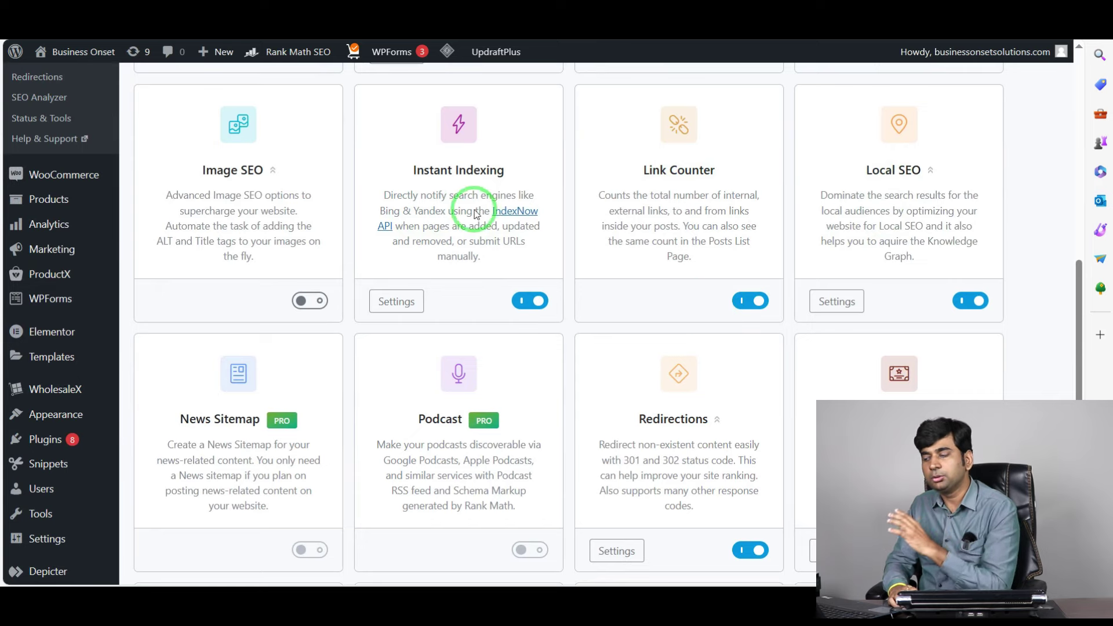
pyautogui.scroll(-5, 708, 198)
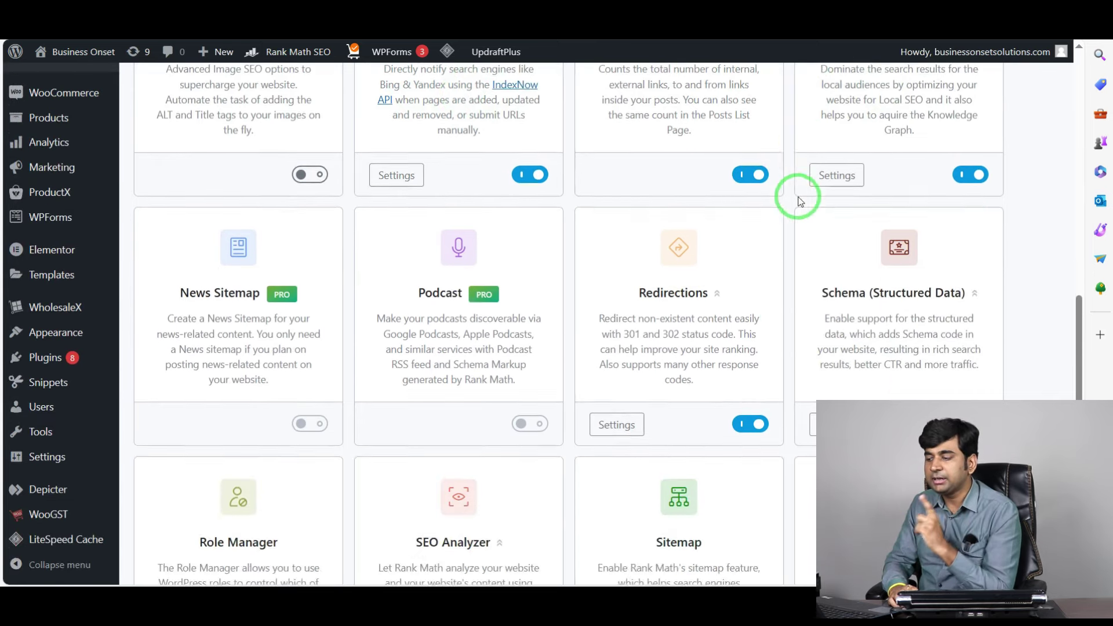
pyautogui.scroll(4, 765, 219)
pyautogui.scroll(-8, 753, 302)
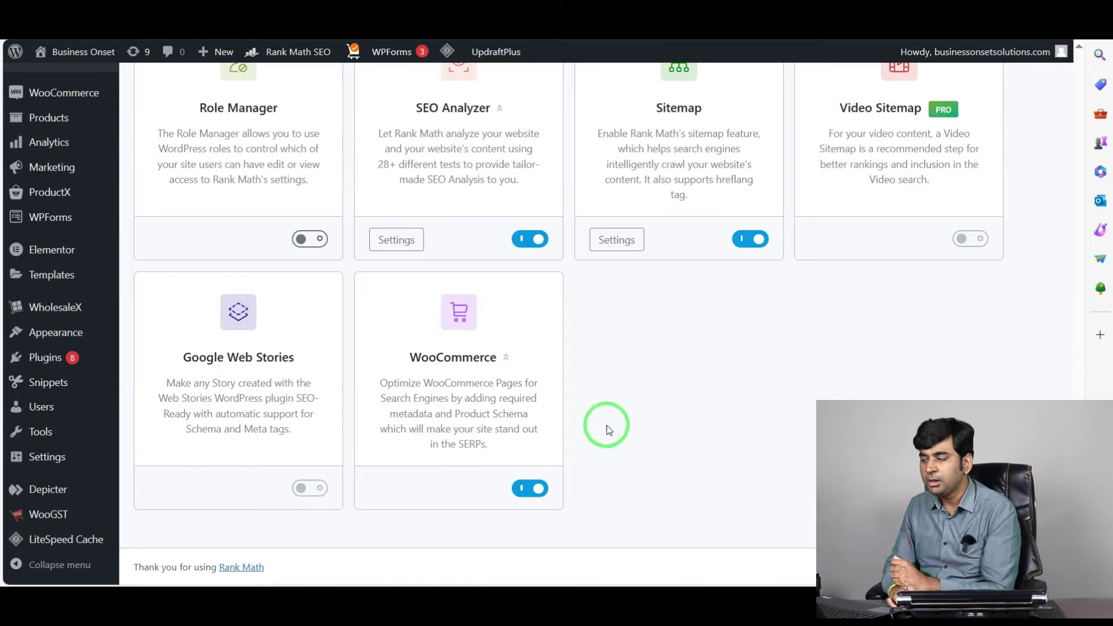
pyautogui.scroll(3, 790, 367)
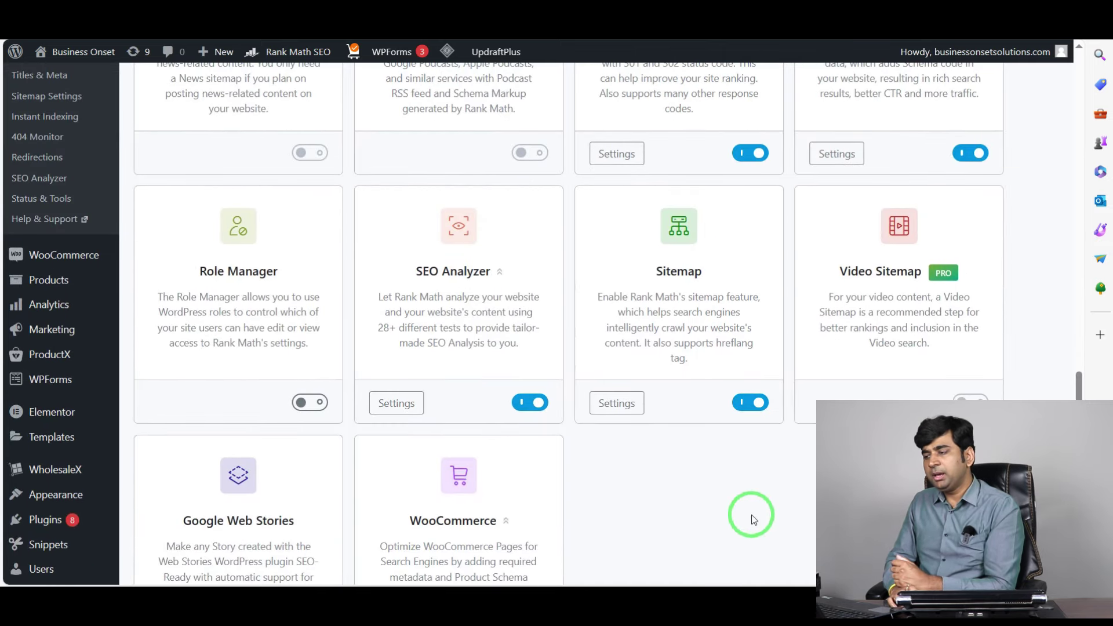
pyautogui.scroll(3, 754, 518)
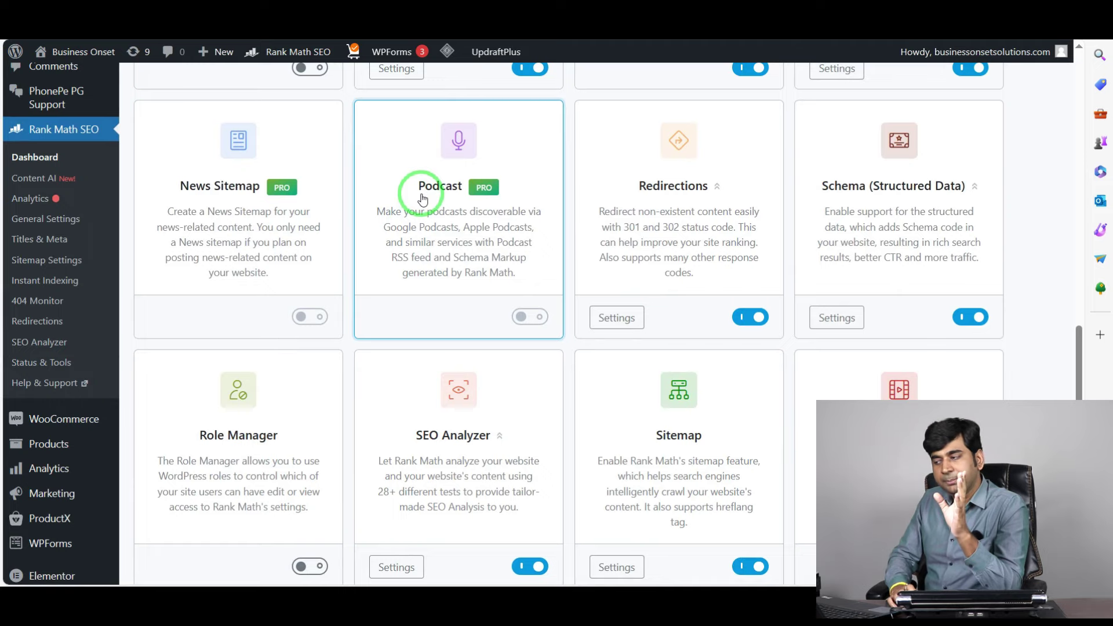
pyautogui.scroll(-4, 481, 201)
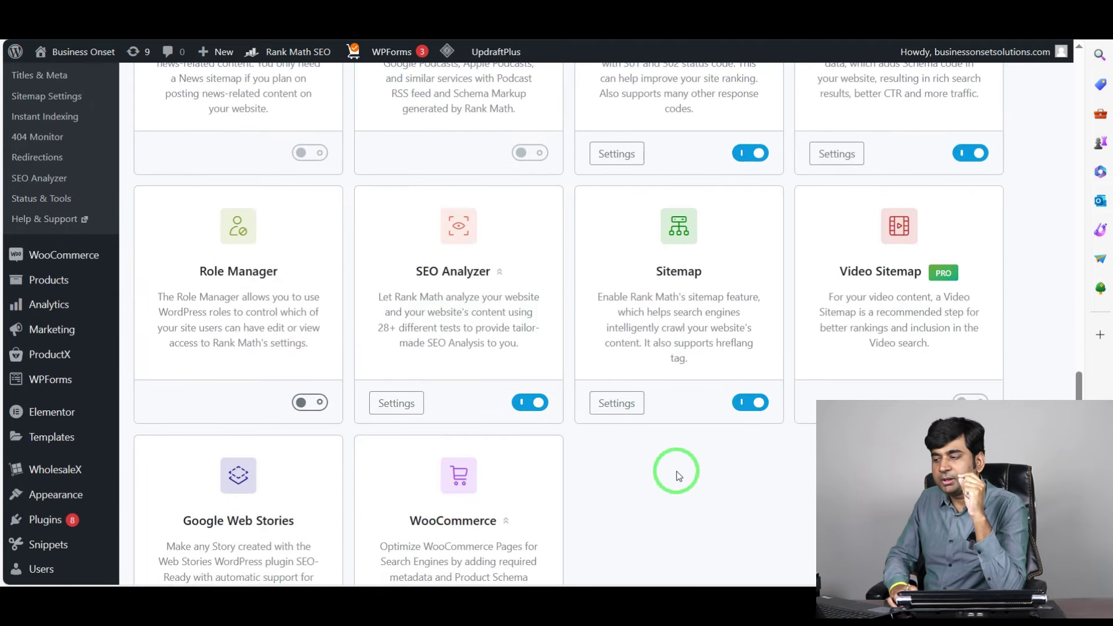
pyautogui.scroll(7, 668, 478)
pyautogui.scroll(14, 669, 489)
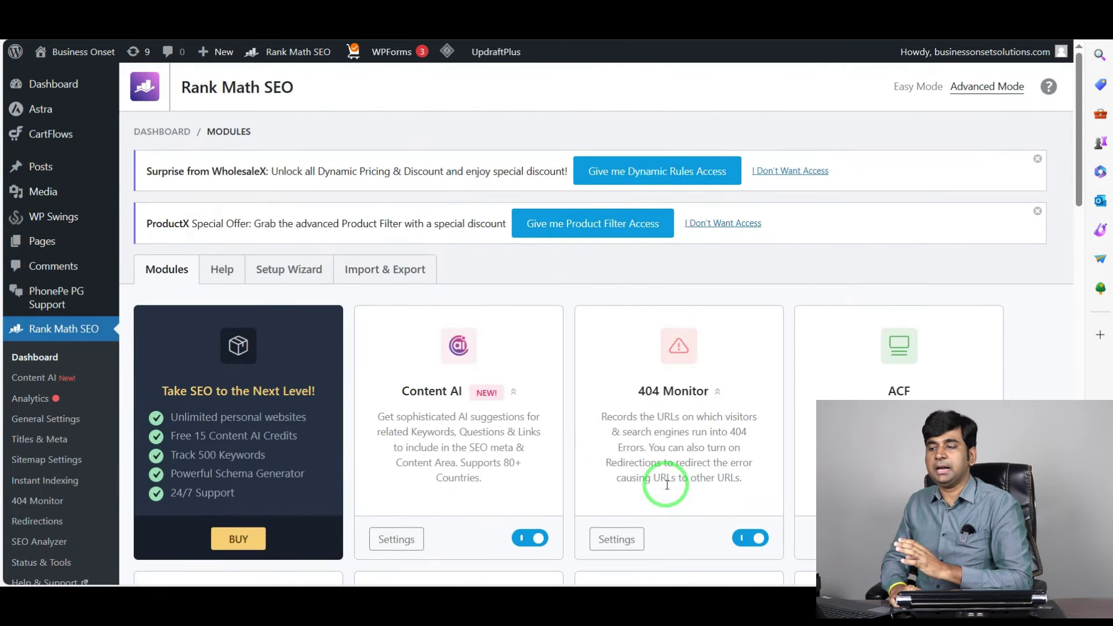
# Step: Open Rank Math's Sitemap Settings and examine the general XML sitemap options, including the sitemap index address
pyautogui.moveTo(23, 57)
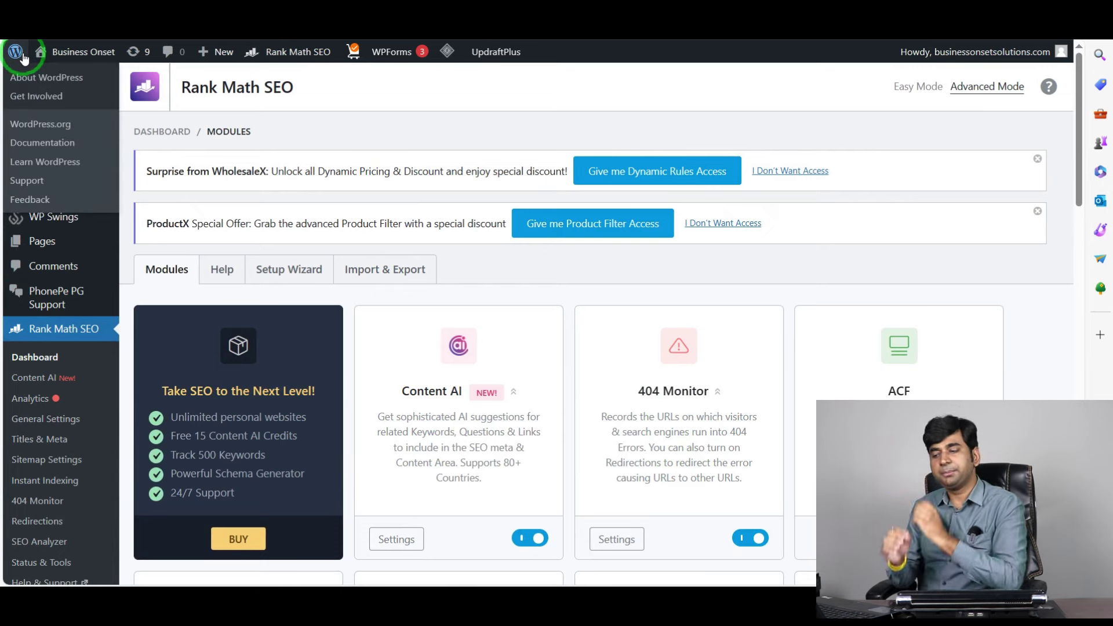
pyautogui.click(23, 57)
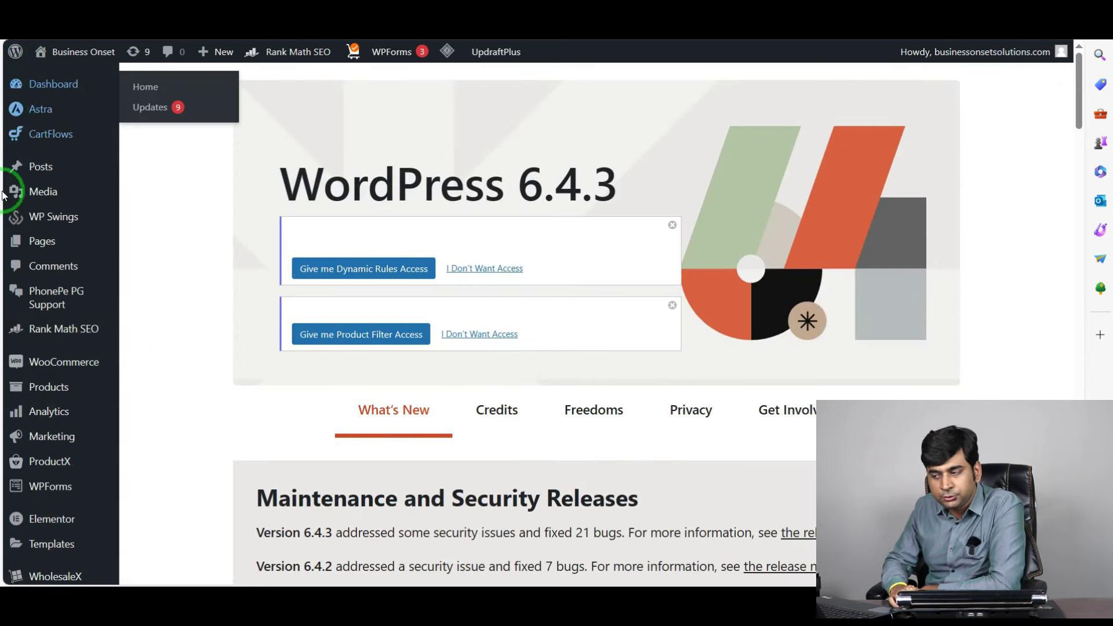
pyautogui.moveTo(68, 332)
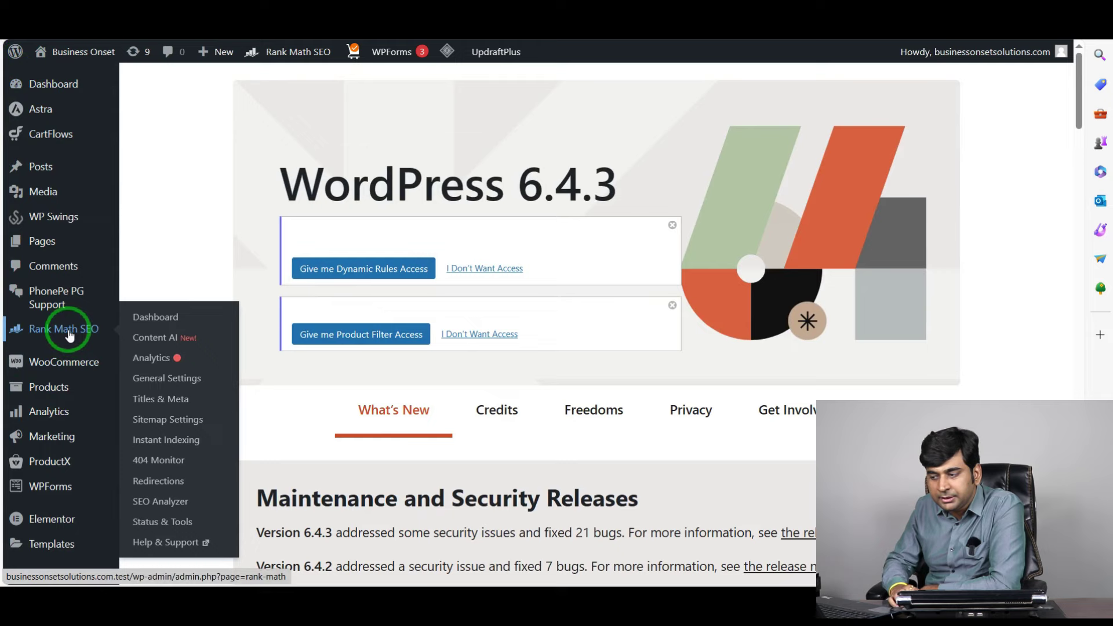
pyautogui.click(169, 423)
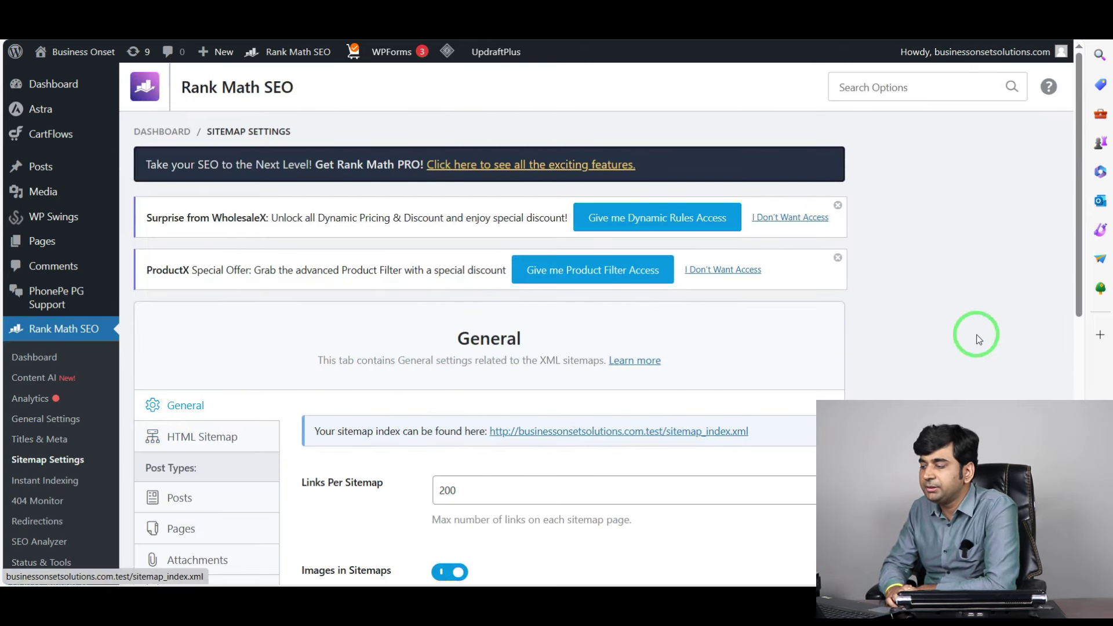
pyautogui.scroll(-2, 825, 331)
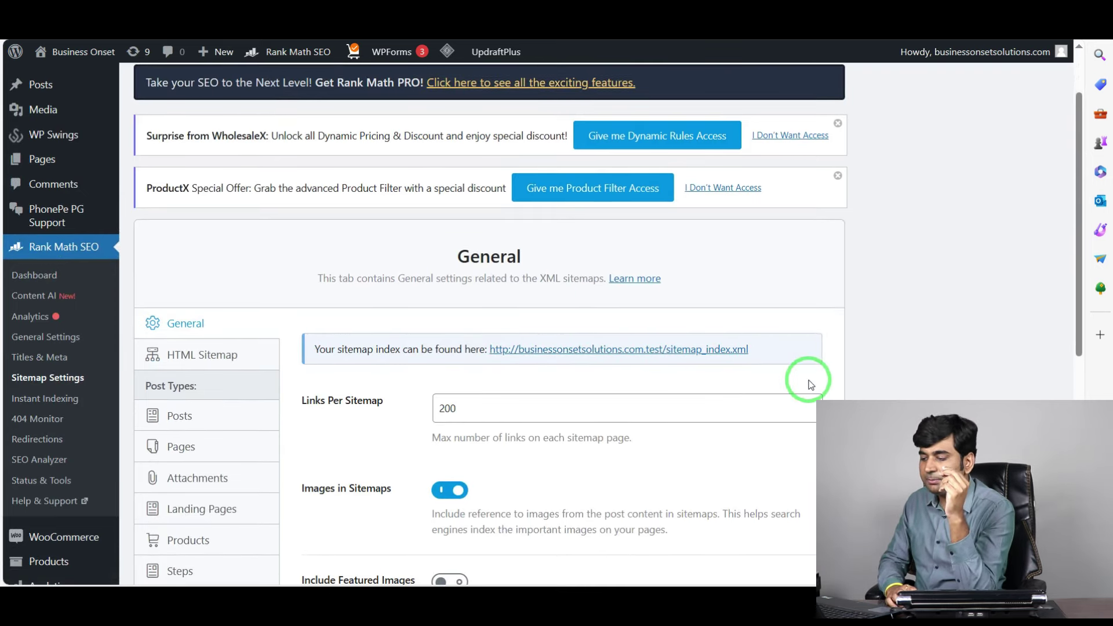
pyautogui.scroll(-2, 740, 343)
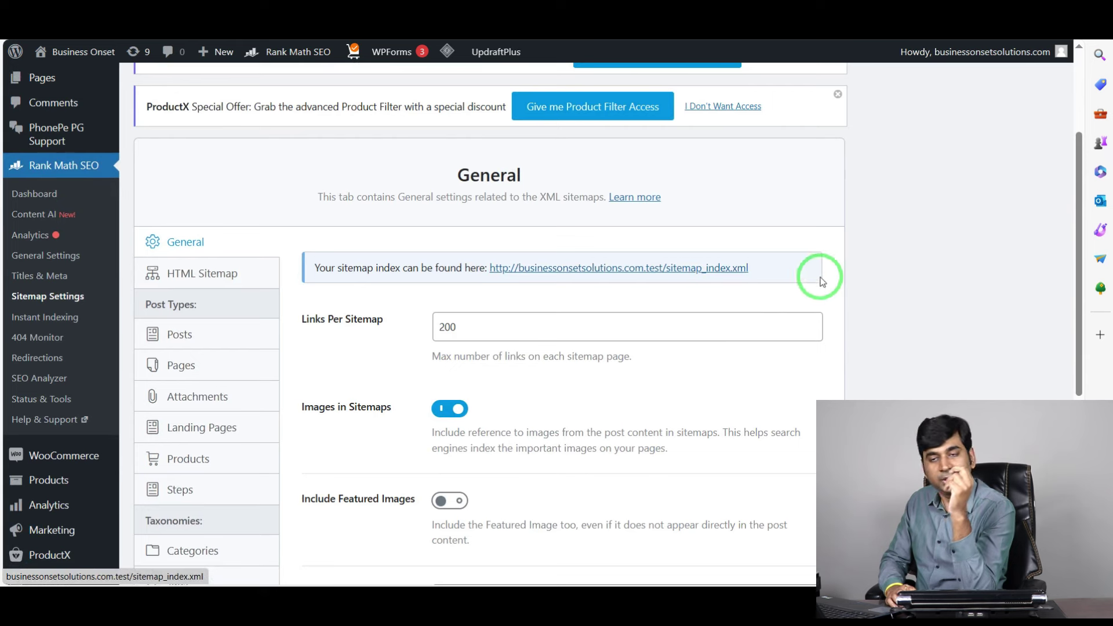
pyautogui.scroll(2, 745, 313)
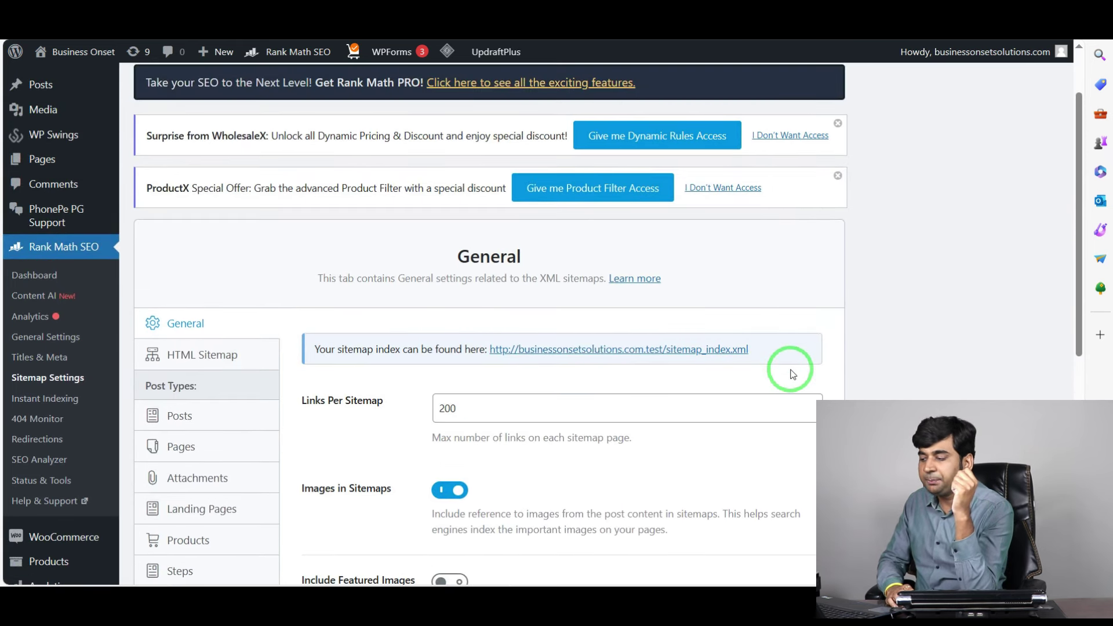
# Step: View the site's sitemap_index.xml in a separate browser tab, close it and return to the sitemap settings
pyautogui.rightClick(585, 350)
pyautogui.click(614, 363)
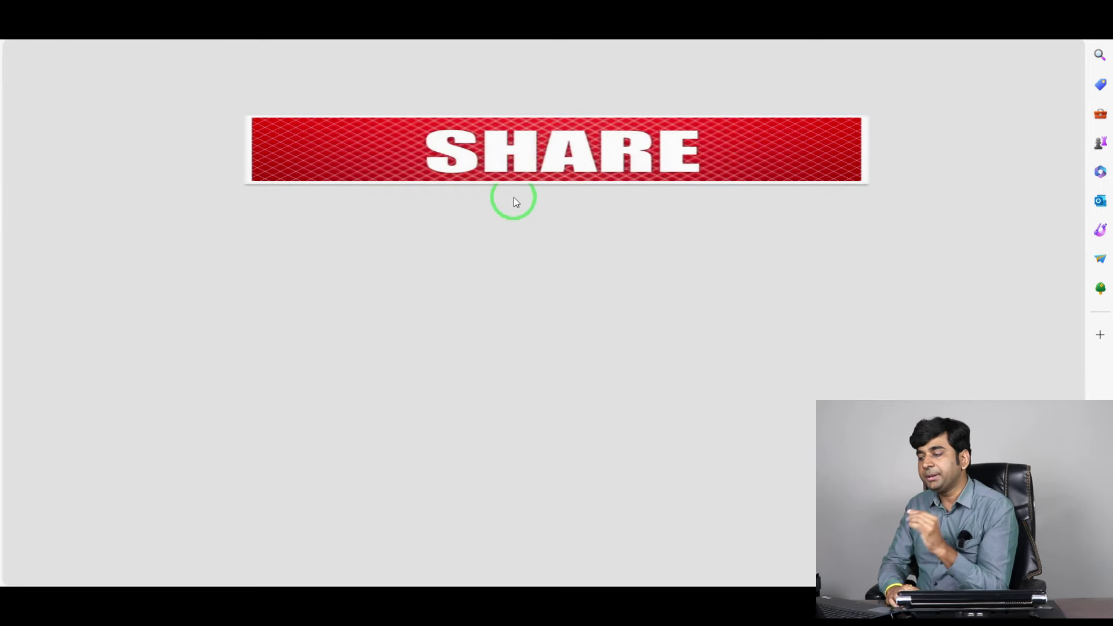
pyautogui.hotkey('ctrl', 'w')
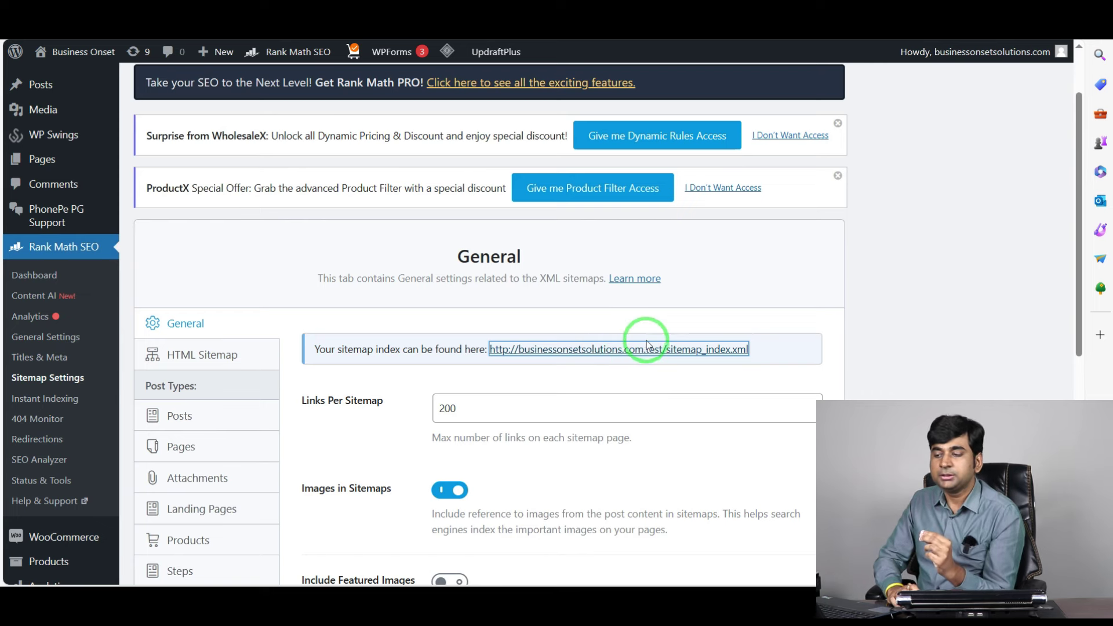
pyautogui.scroll(2, 259, 289)
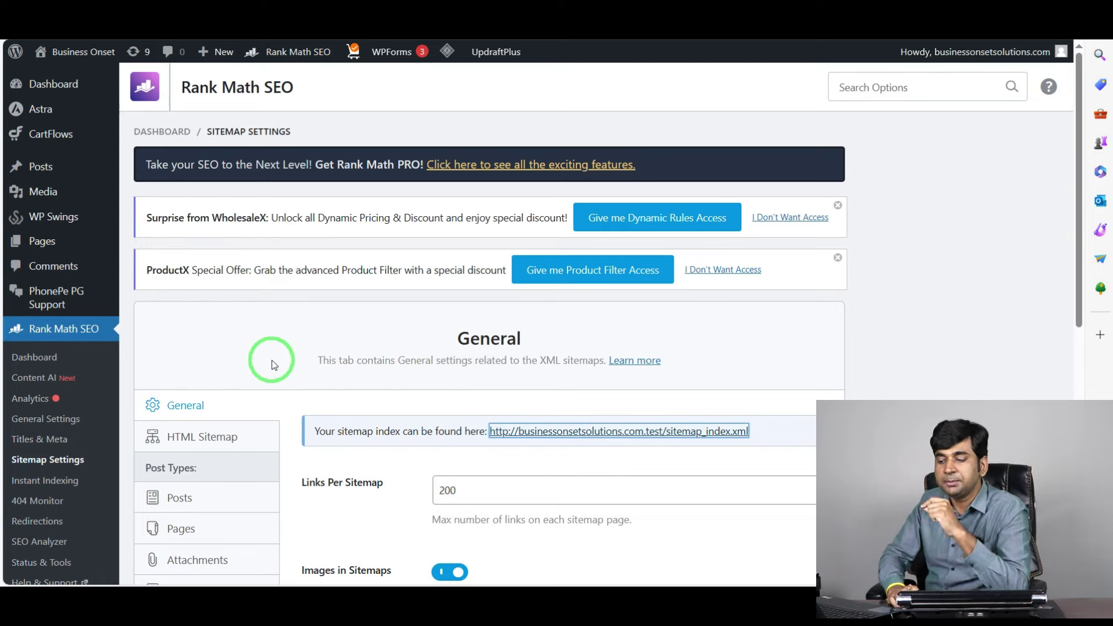
# Step: Find the "Set of 6 Votive Glass Tealight Candle Holders" product among all store products and open it for editing
pyautogui.scroll(-4, 67, 417)
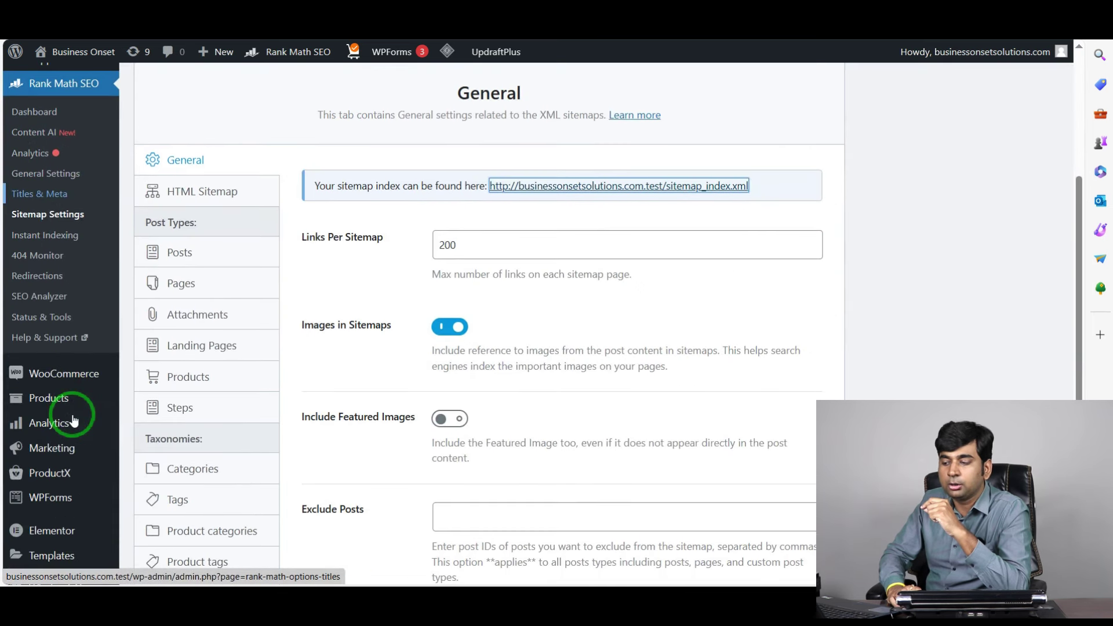
pyautogui.moveTo(58, 406)
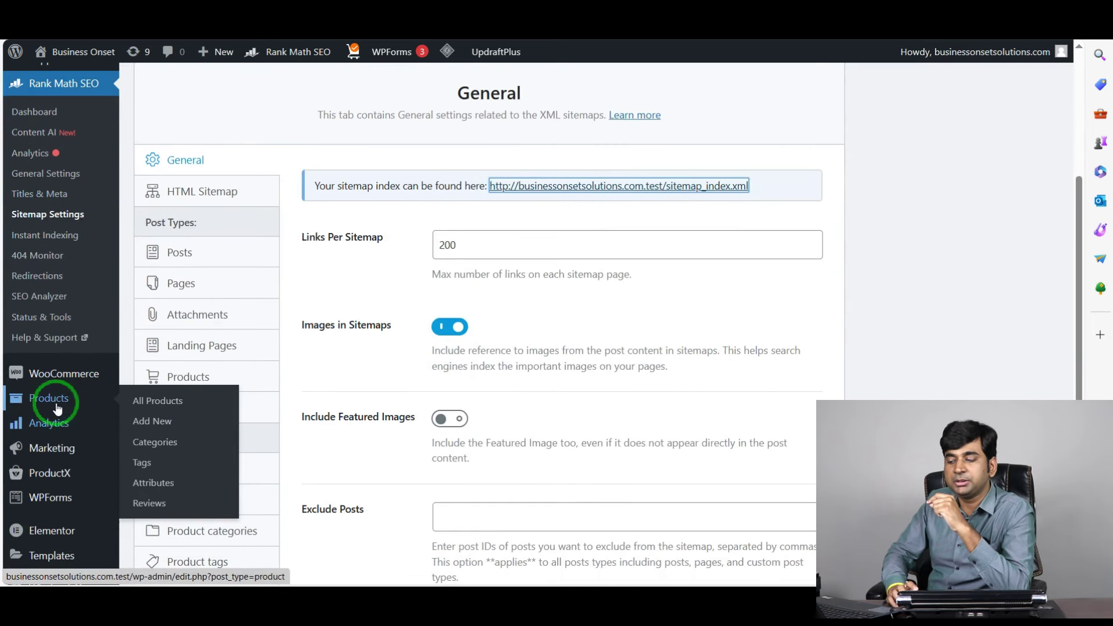
pyautogui.click(150, 401)
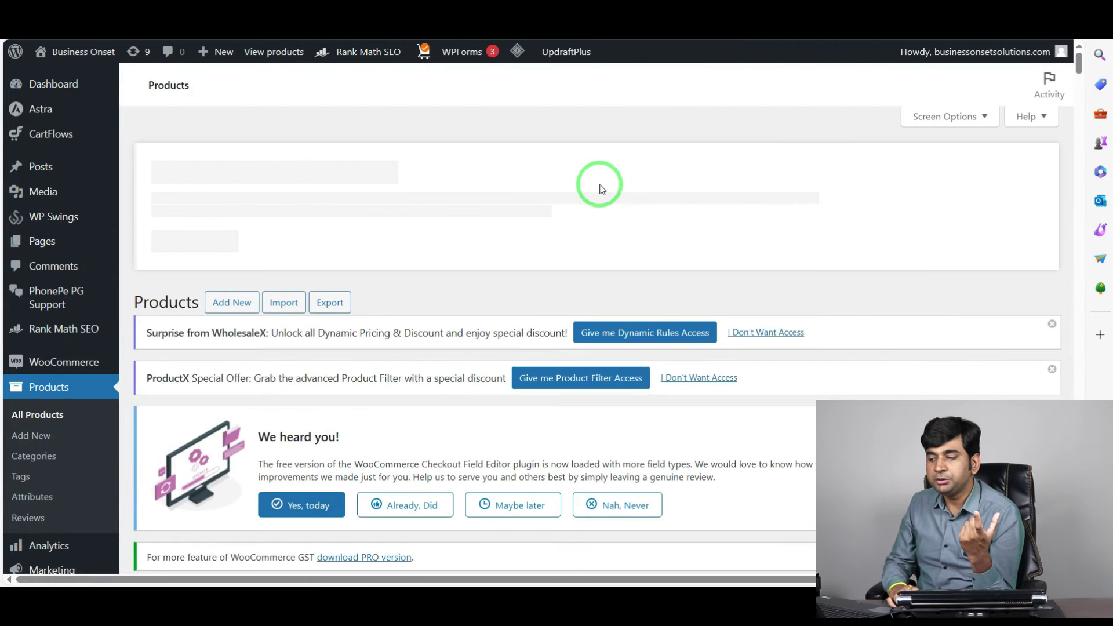
pyautogui.scroll(-2, 330, 224)
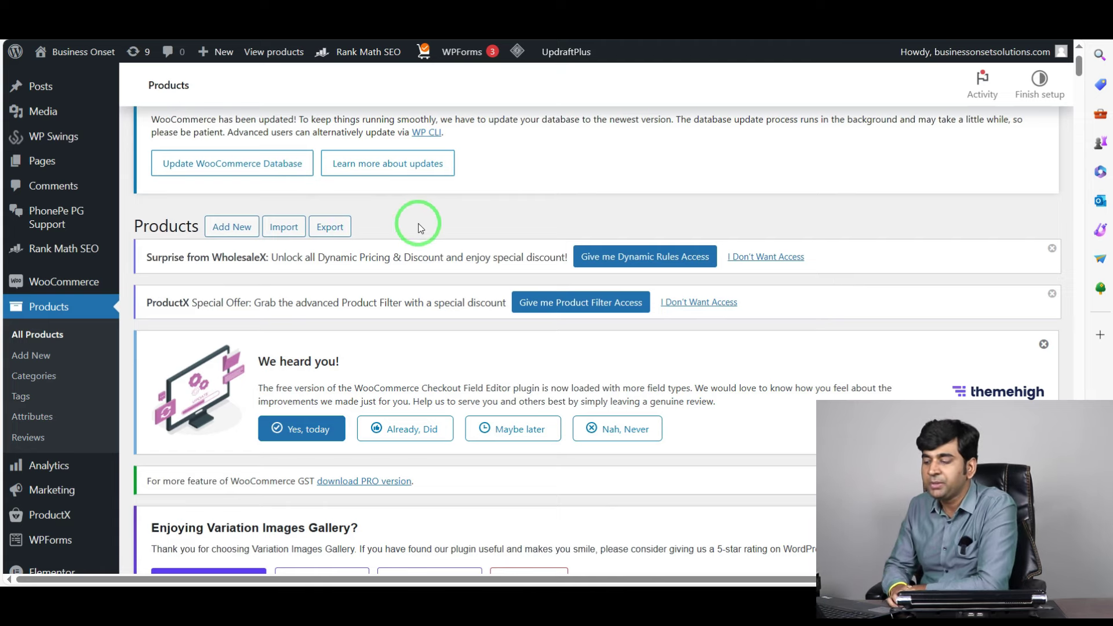
pyautogui.scroll(-15, 420, 228)
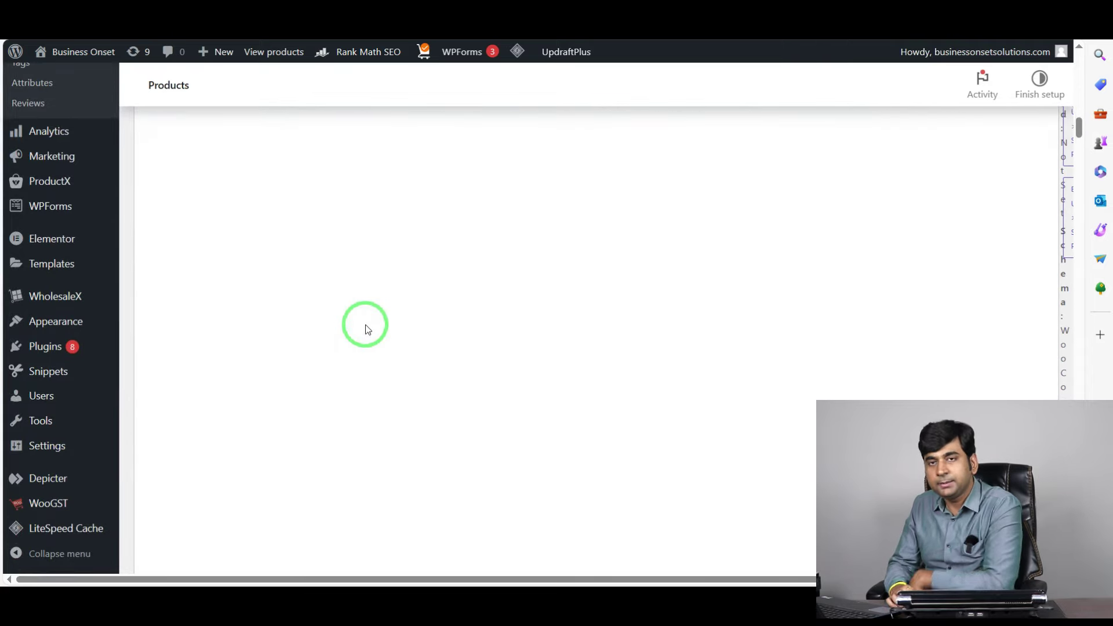
pyautogui.scroll(4, 374, 320)
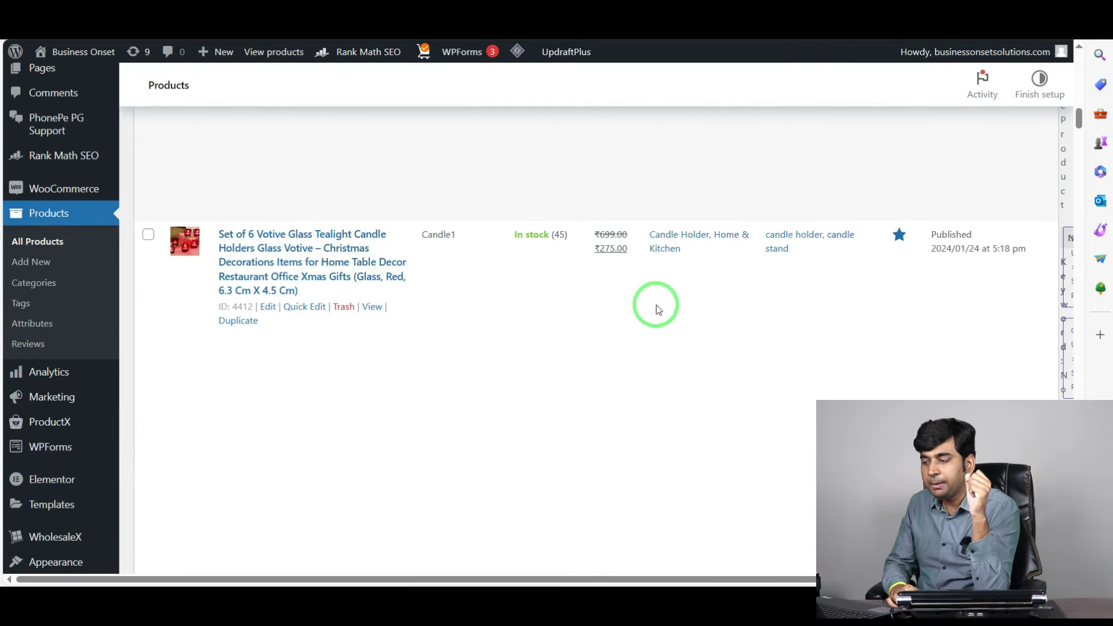
pyautogui.click(268, 306)
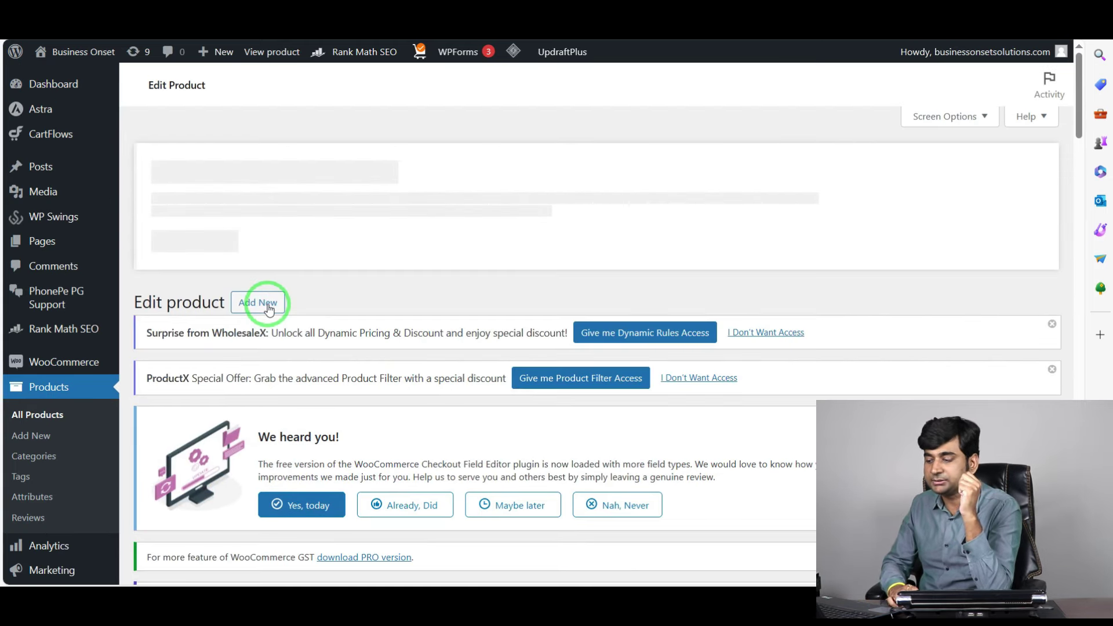
# Step: Locate the Rank Math SEO section of the candle holder product and examine its focus keyword field and Basic SEO checks
pyautogui.scroll(-7, 272, 313)
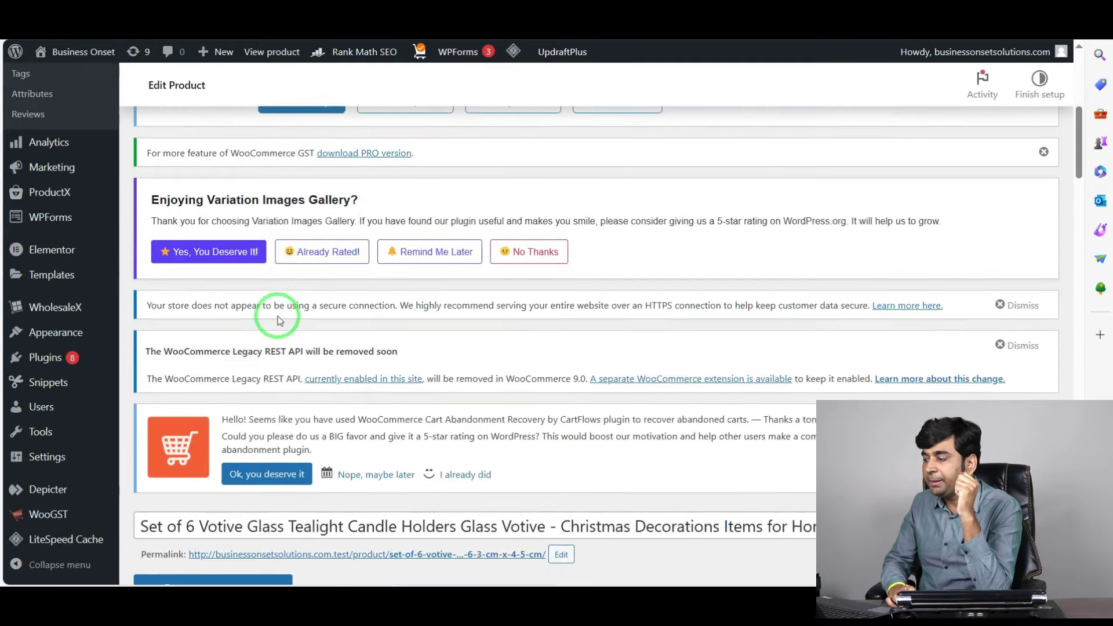
pyautogui.scroll(-8, 279, 316)
pyautogui.scroll(1, 666, 464)
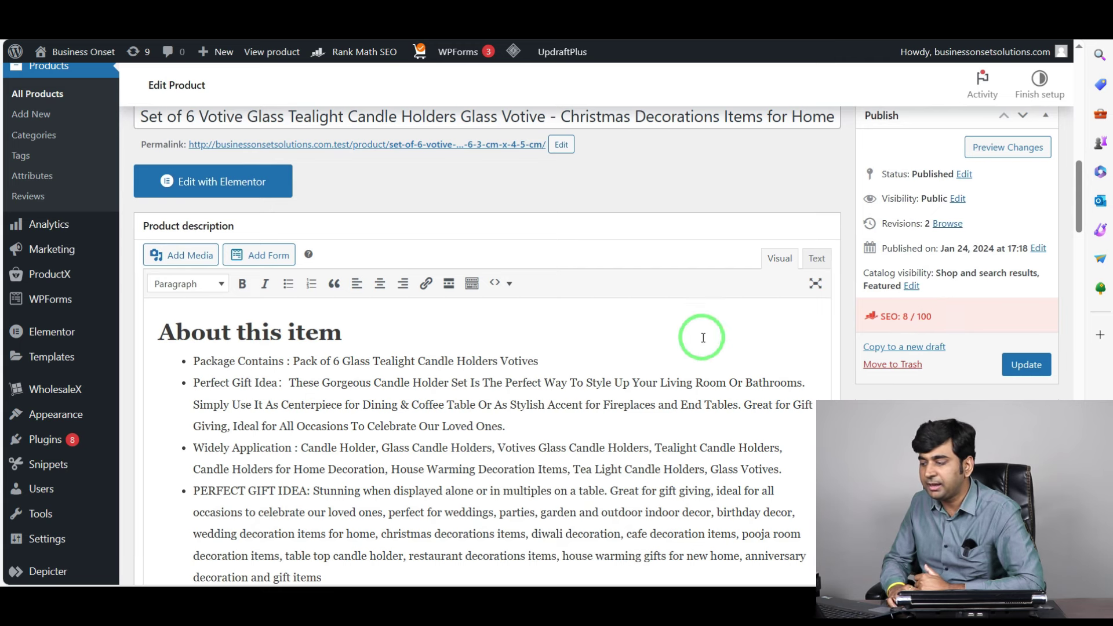
pyautogui.scroll(-8, 400, 403)
pyautogui.scroll(-15, 406, 405)
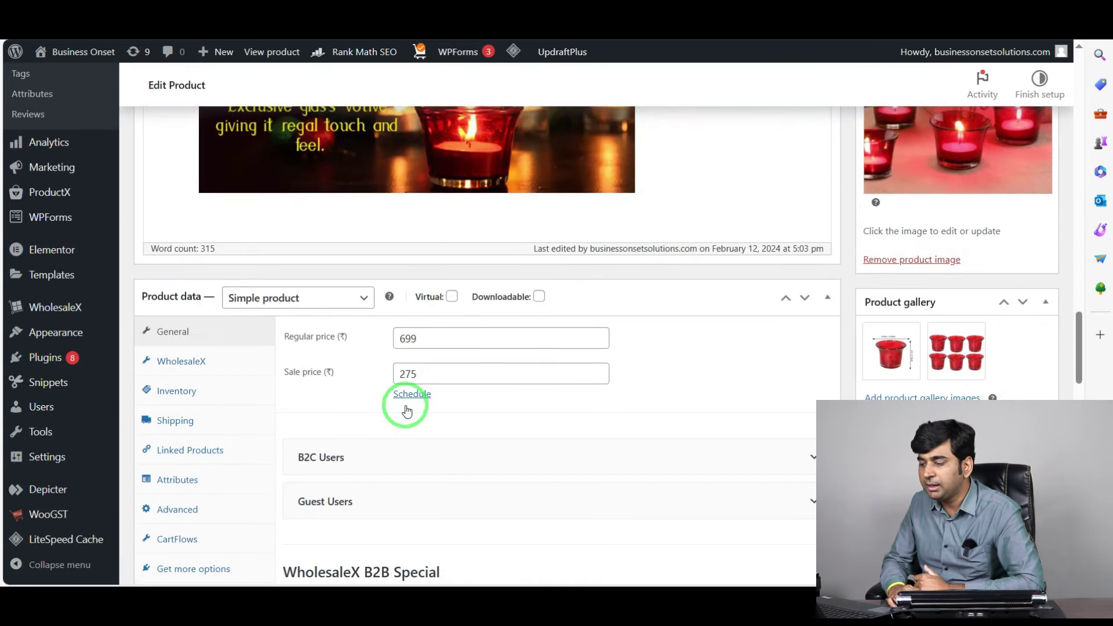
pyautogui.scroll(-15, 407, 409)
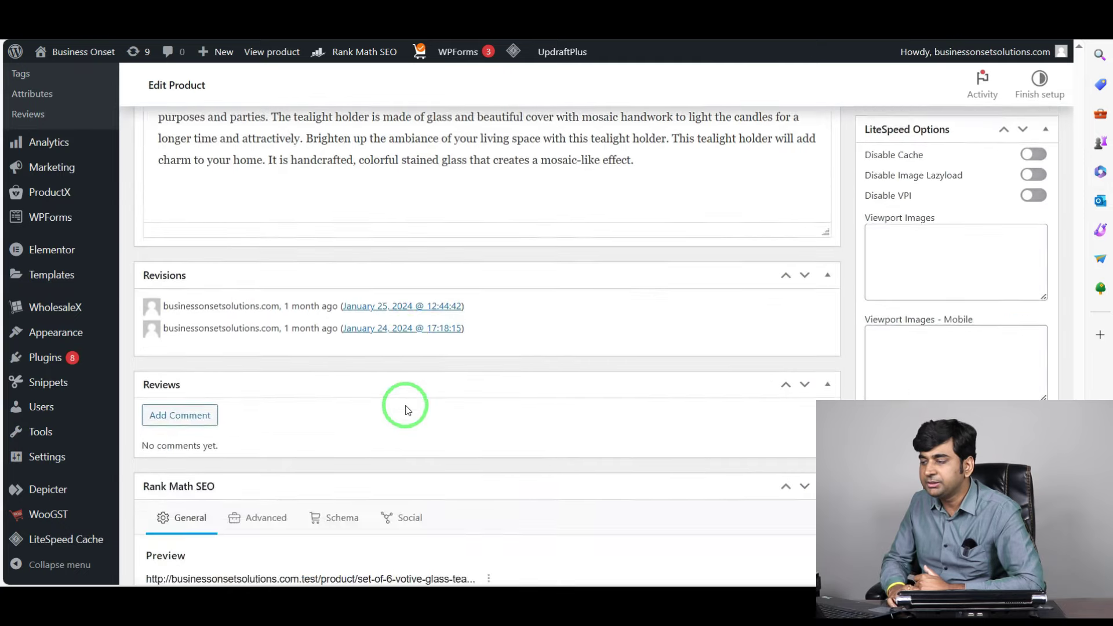
pyautogui.scroll(-3, 408, 409)
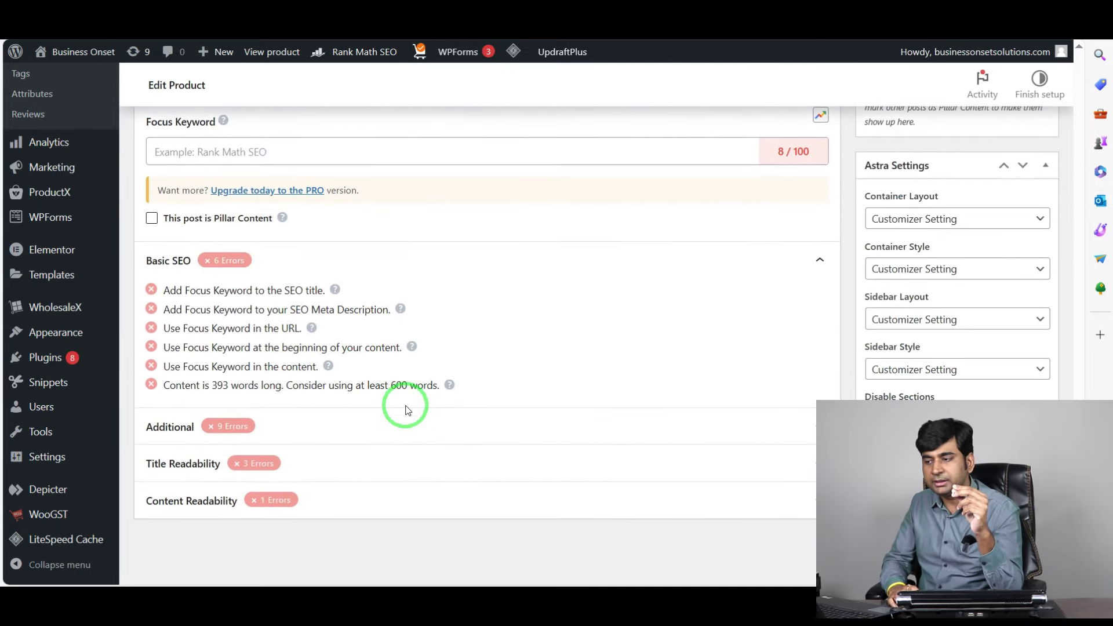
# Step: Expand the Additional and Title Readability checks in the product's Rank Math SEO section and examine their items alongside Basic SEO
pyautogui.scroll(8, 530, 224)
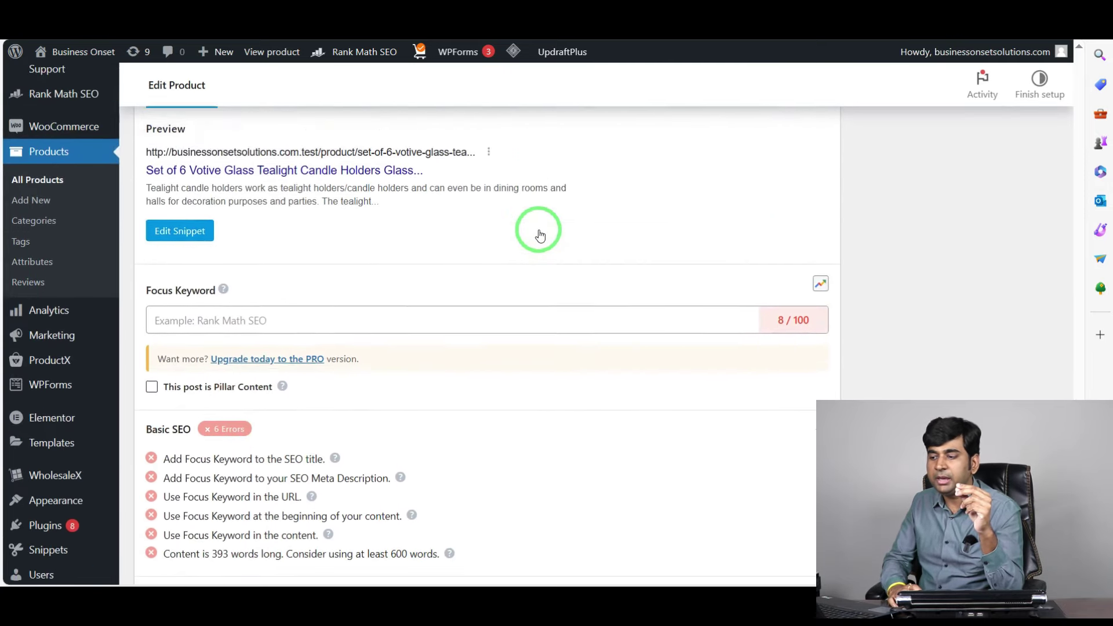
pyautogui.scroll(-5, 437, 232)
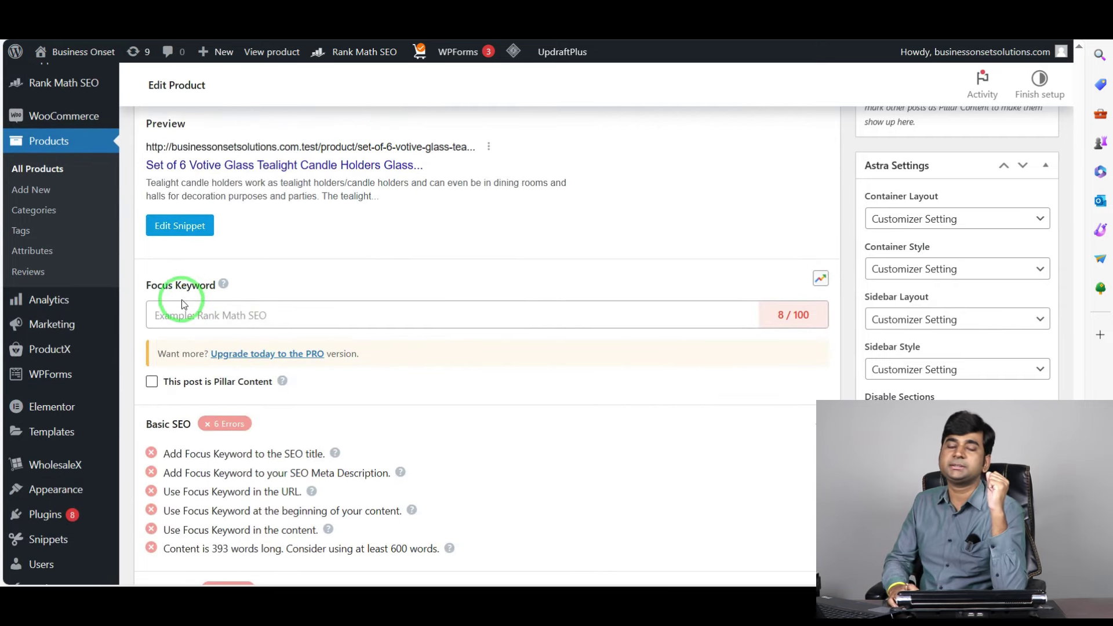
pyautogui.scroll(-2, 323, 285)
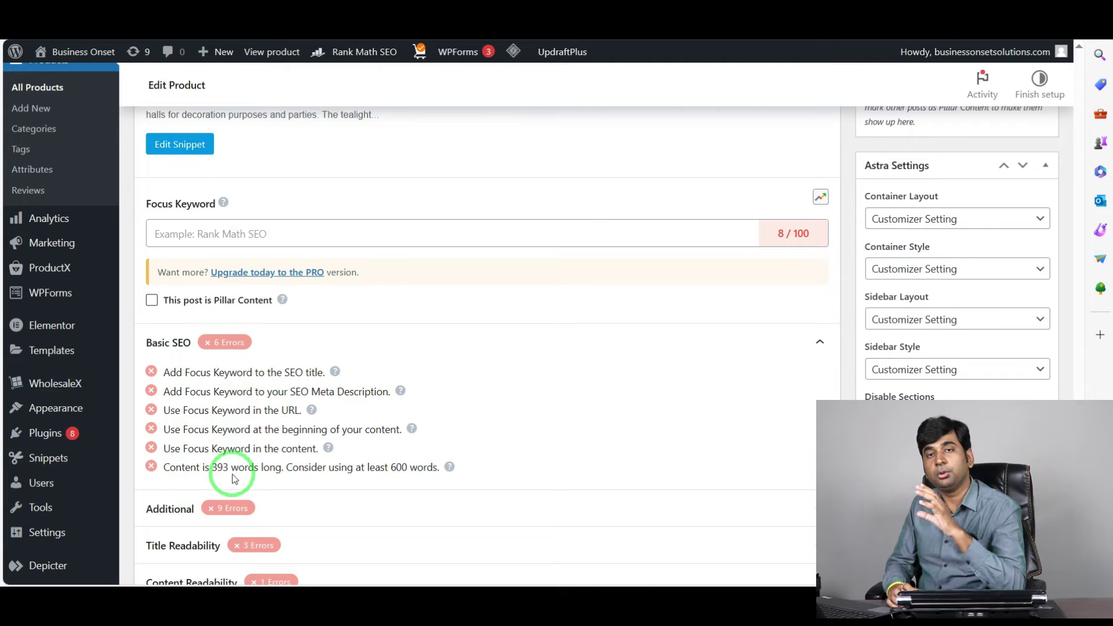
pyautogui.scroll(-2, 235, 479)
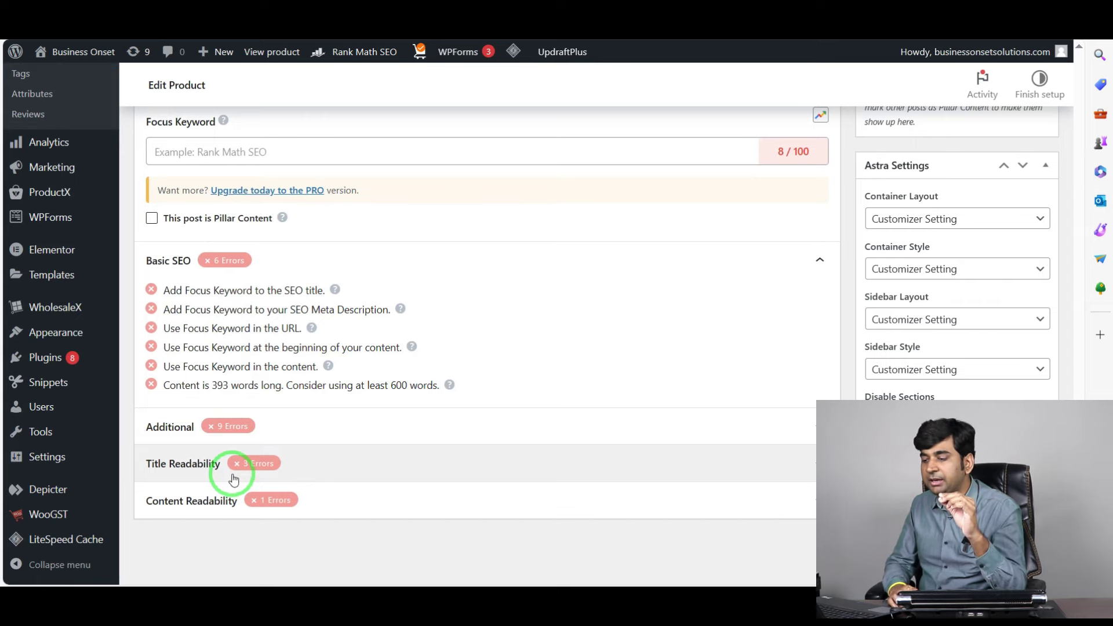
pyautogui.click(805, 438)
pyautogui.scroll(-1, 577, 428)
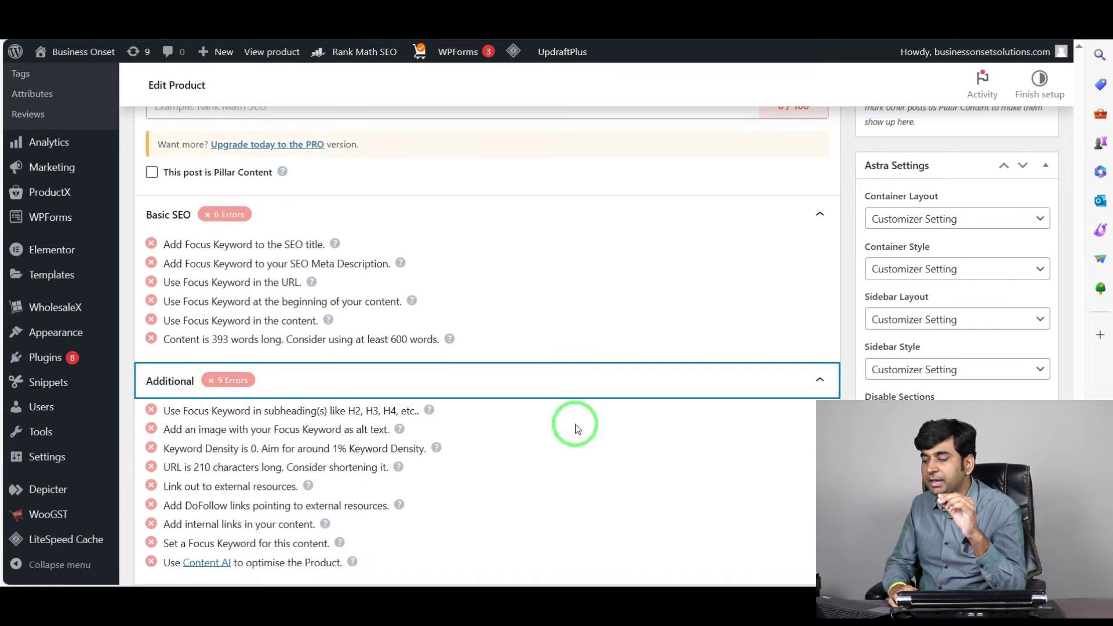
pyautogui.scroll(-3, 577, 429)
pyautogui.click(756, 464)
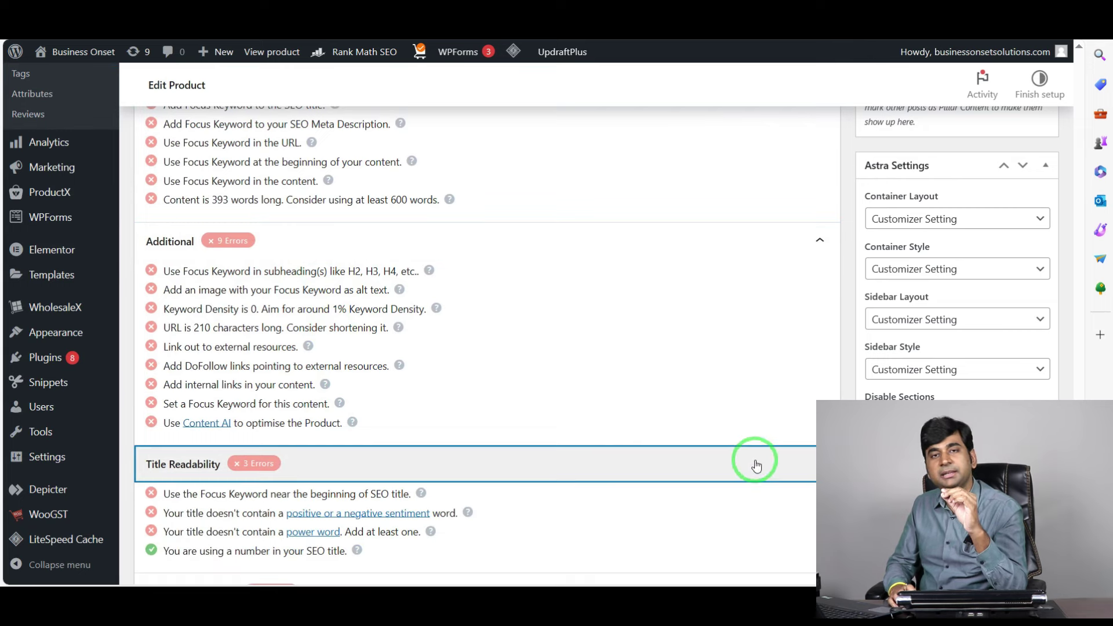
pyautogui.scroll(-2, 756, 464)
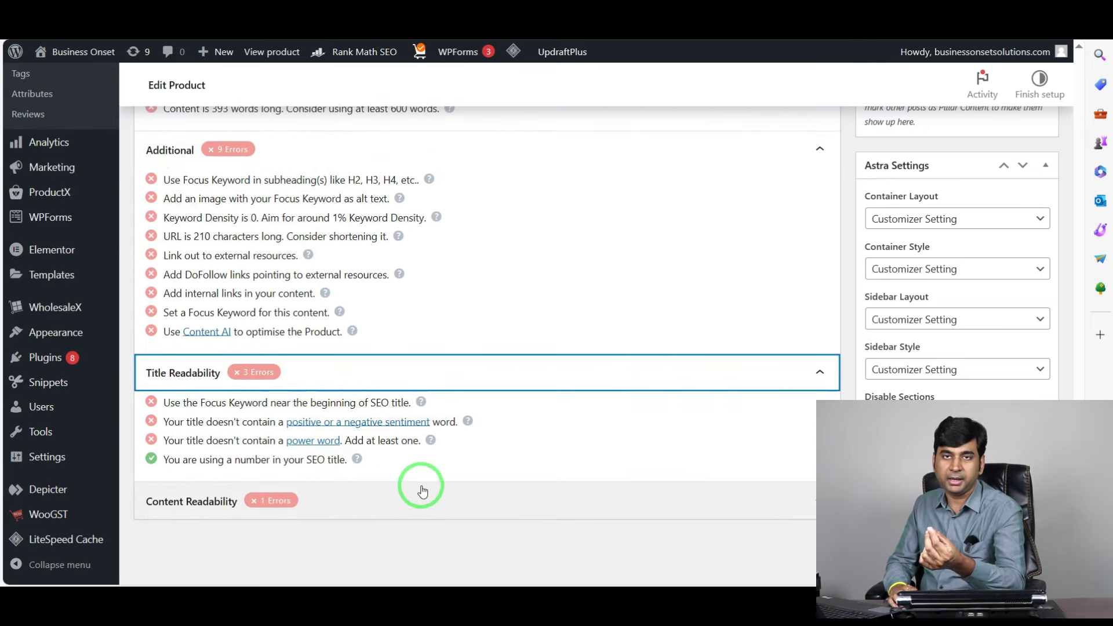
# Step: Add "candle holder" as the product's focus keyword in the Rank Math SEO section
pyautogui.scroll(9, 422, 490)
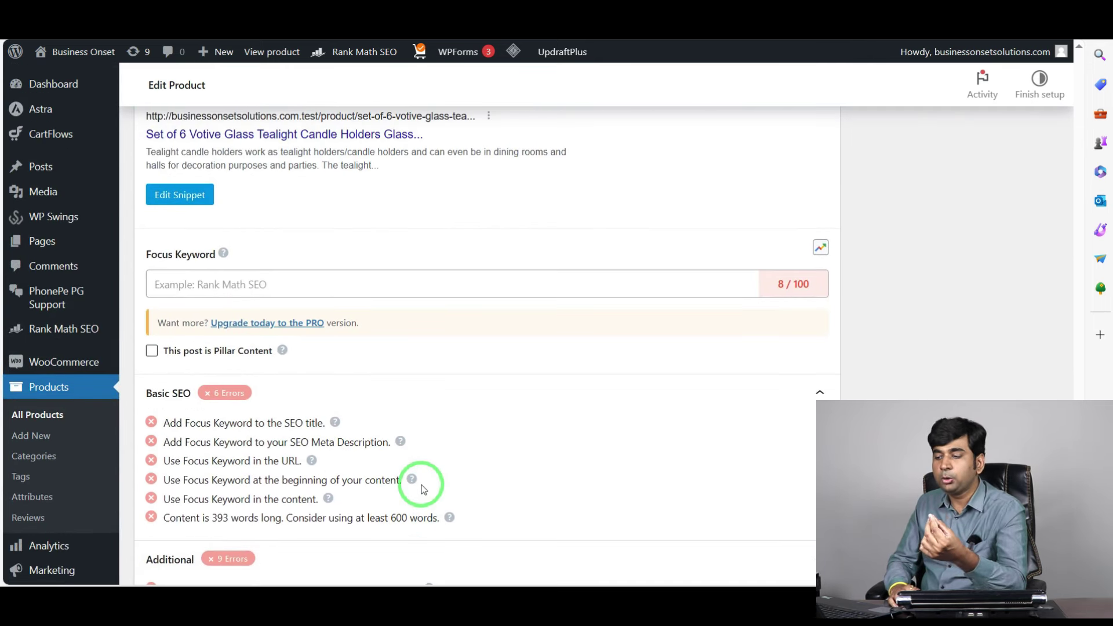
pyautogui.scroll(2, 422, 490)
pyautogui.click(257, 363)
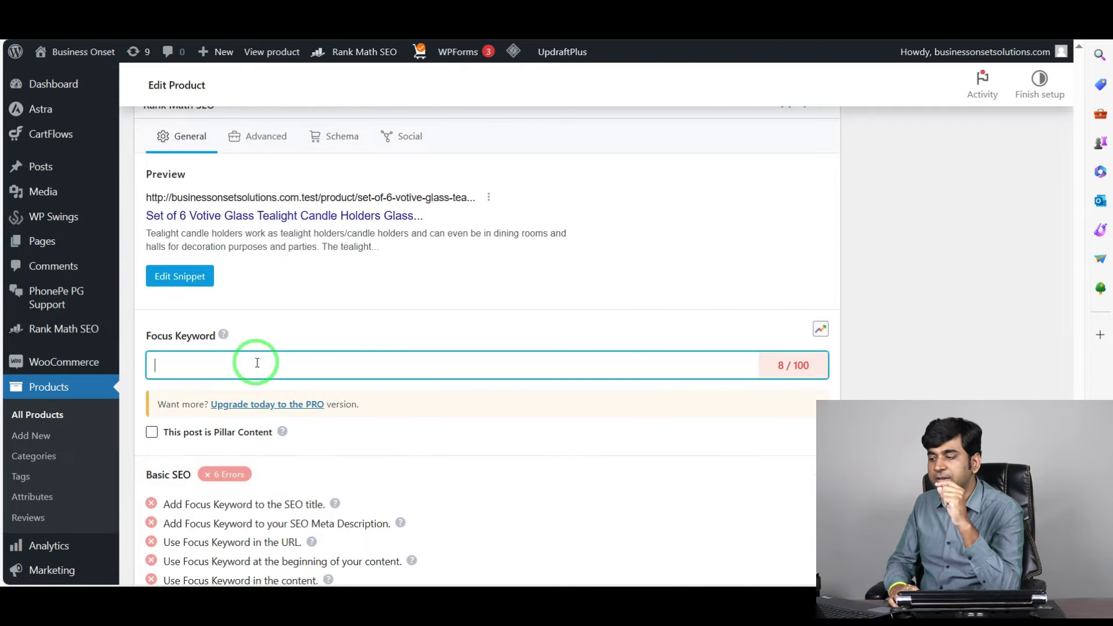
pyautogui.scroll(20, 257, 363)
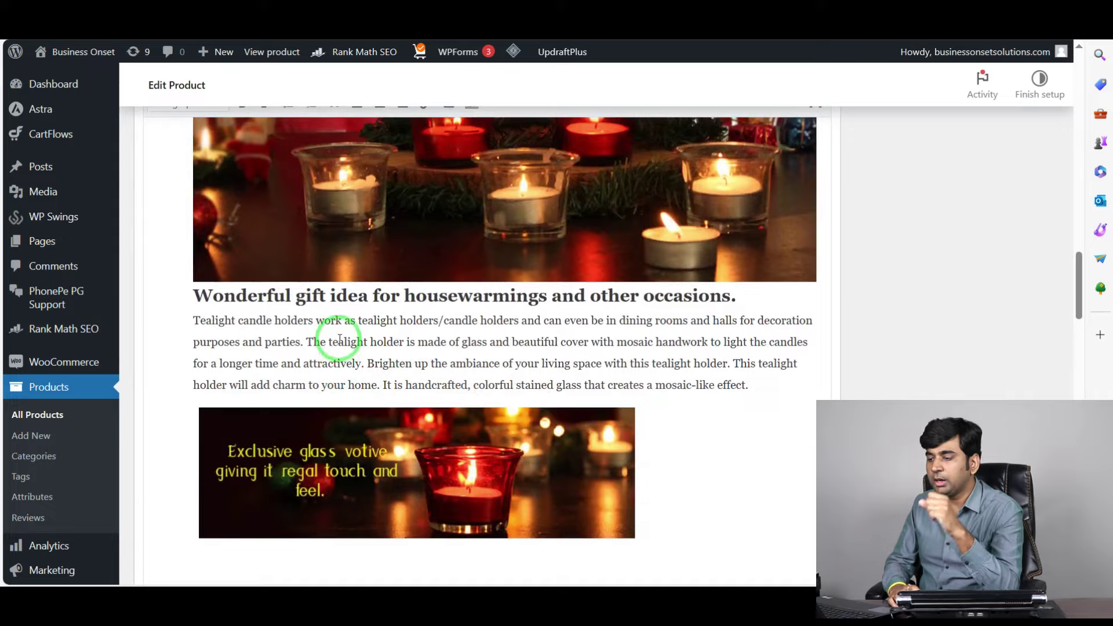
pyautogui.scroll(-20, 340, 339)
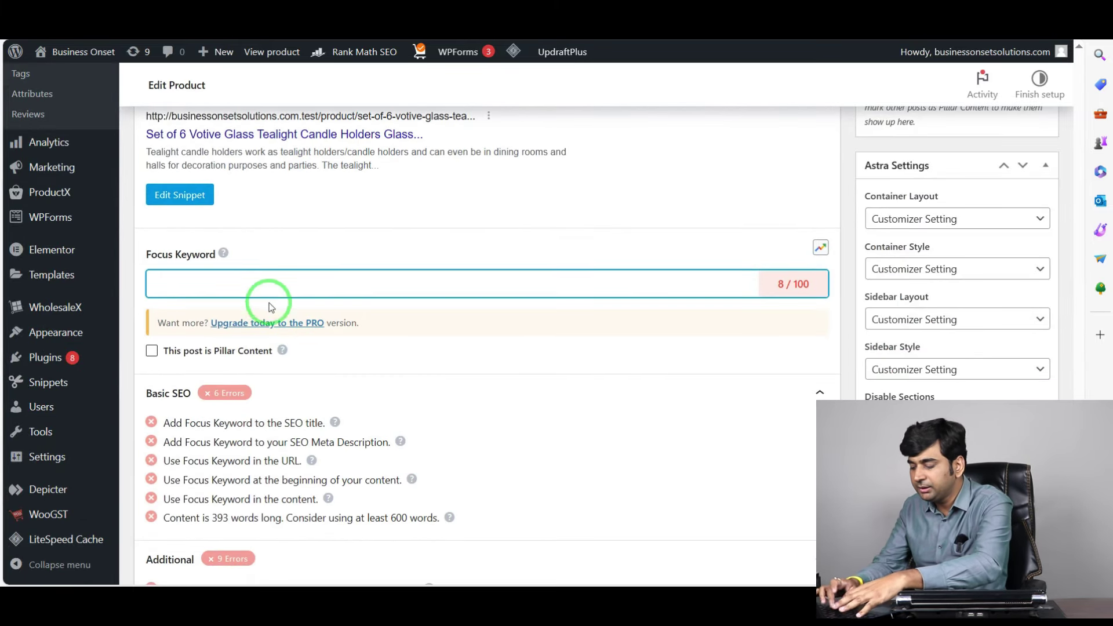
pyautogui.write('cand')
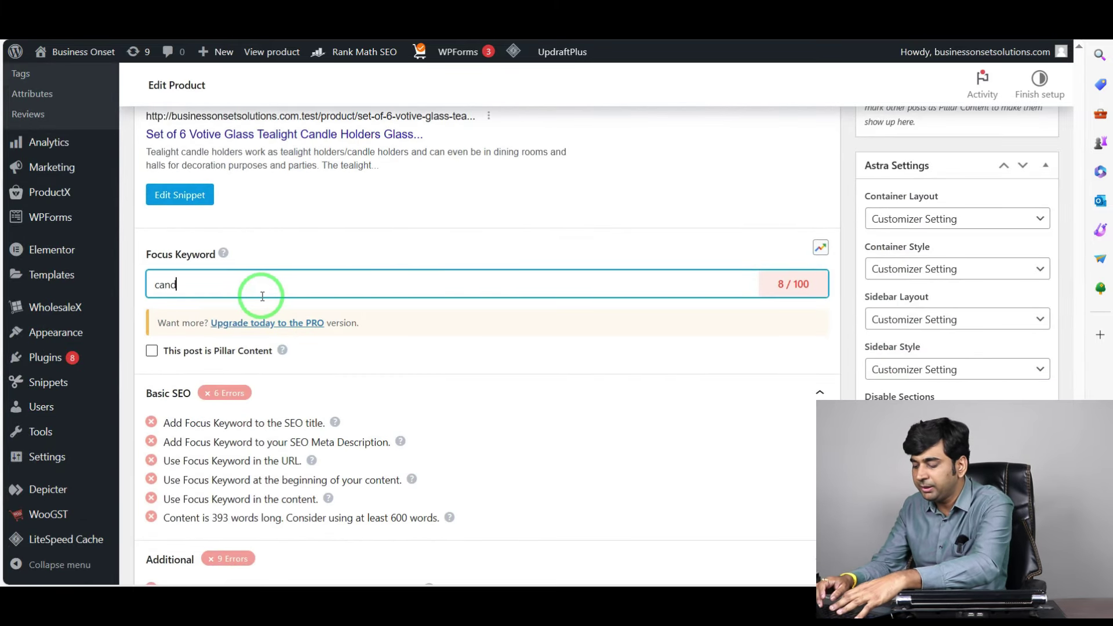
pyautogui.write('le holder')
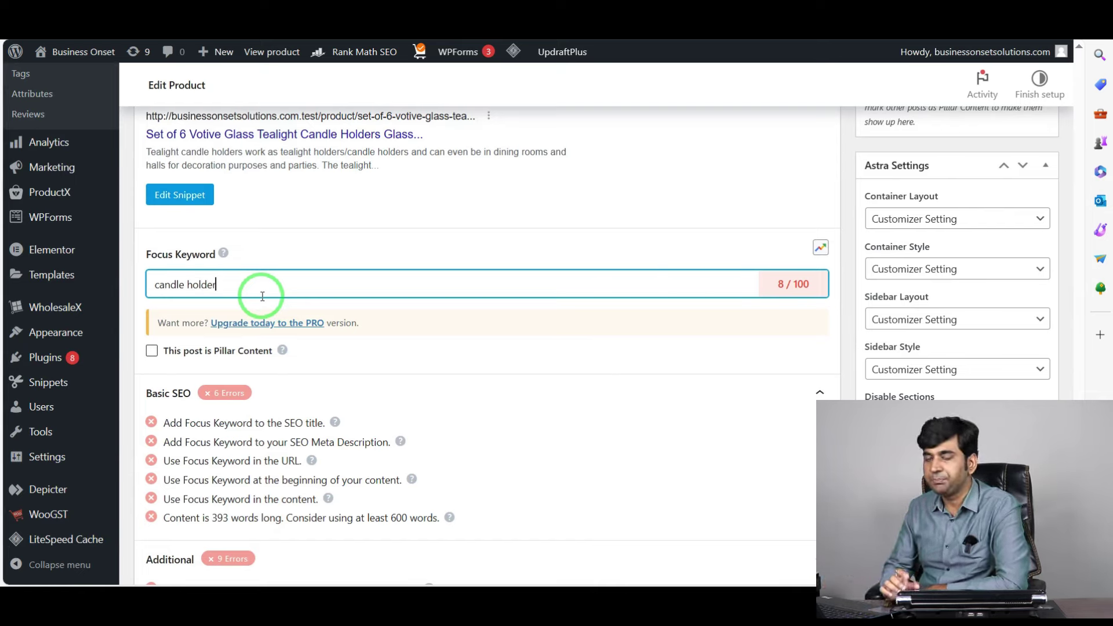
pyautogui.press('Return')
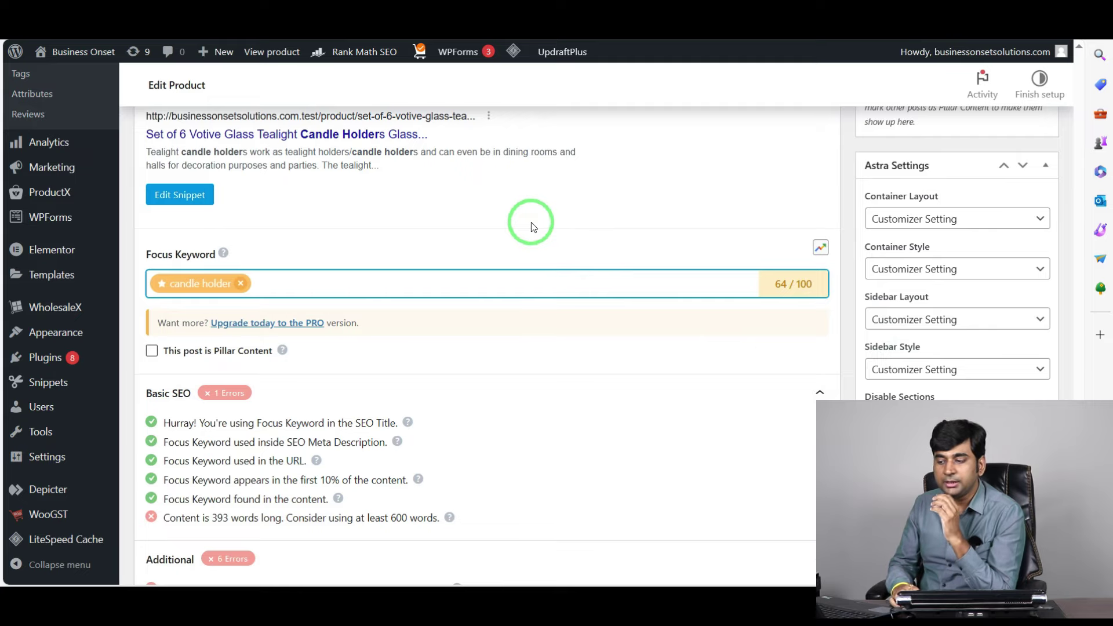
# Step: Examine the Basic SEO, Additional and Title Readability checks and the SEO score for the focus keyword, comparing them with the product content
pyautogui.scroll(20, 532, 226)
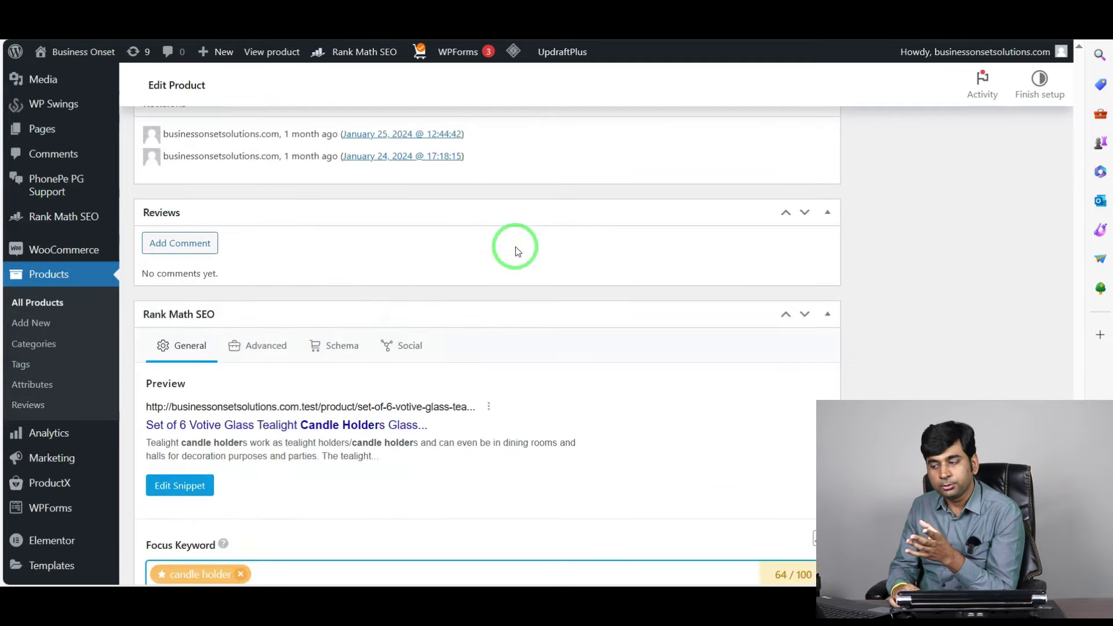
pyautogui.scroll(-20, 328, 267)
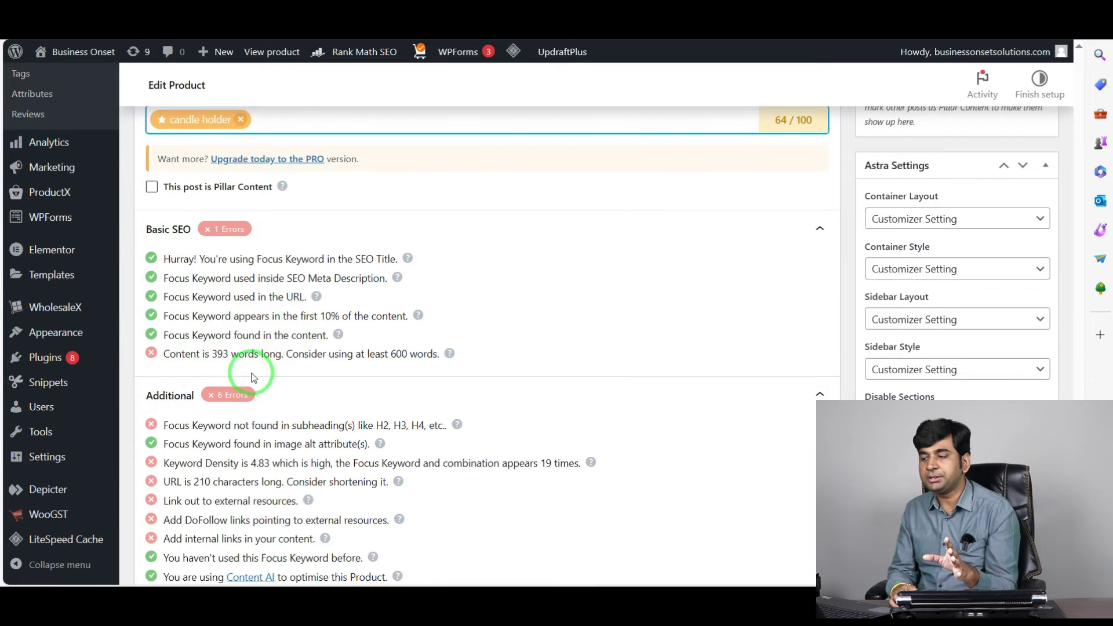
pyautogui.scroll(20, 499, 366)
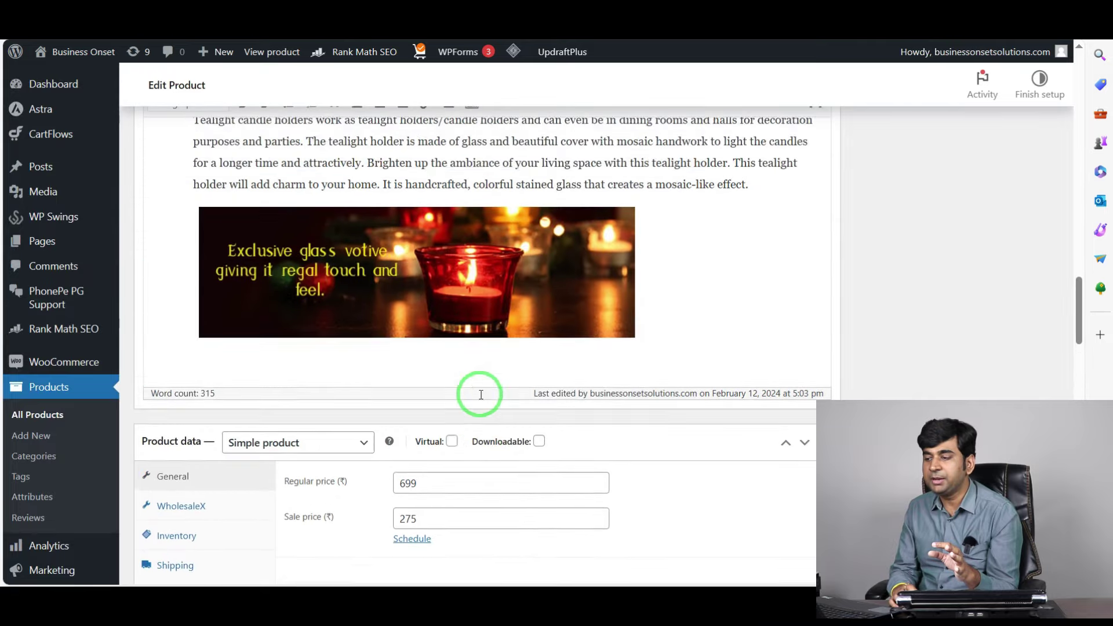
pyautogui.scroll(-10, 480, 394)
pyautogui.scroll(6, 402, 437)
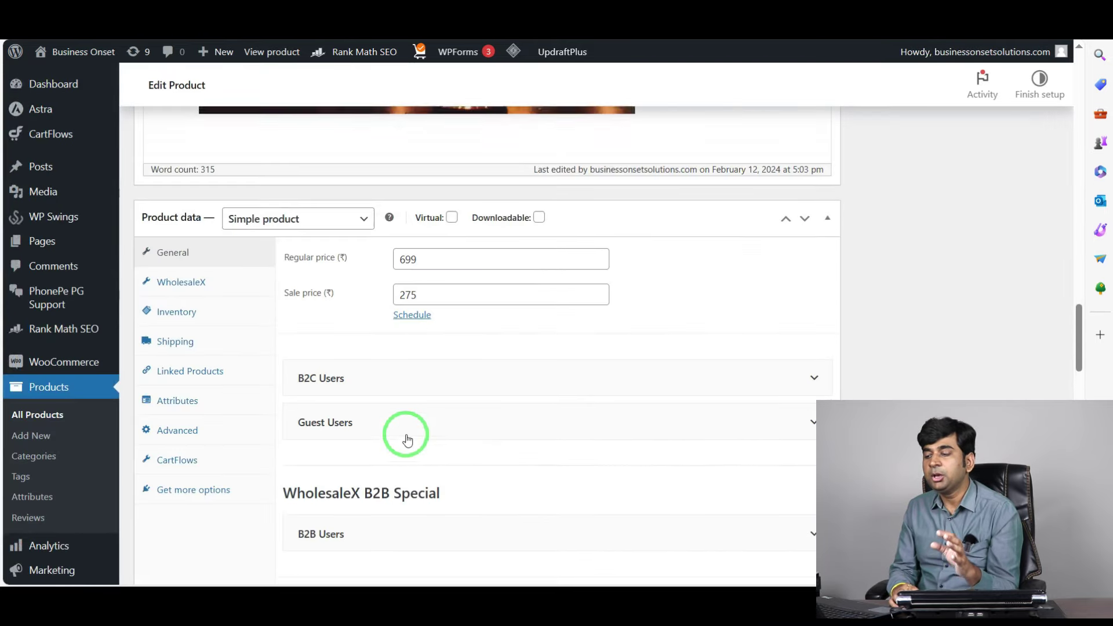
pyautogui.scroll(15, 408, 438)
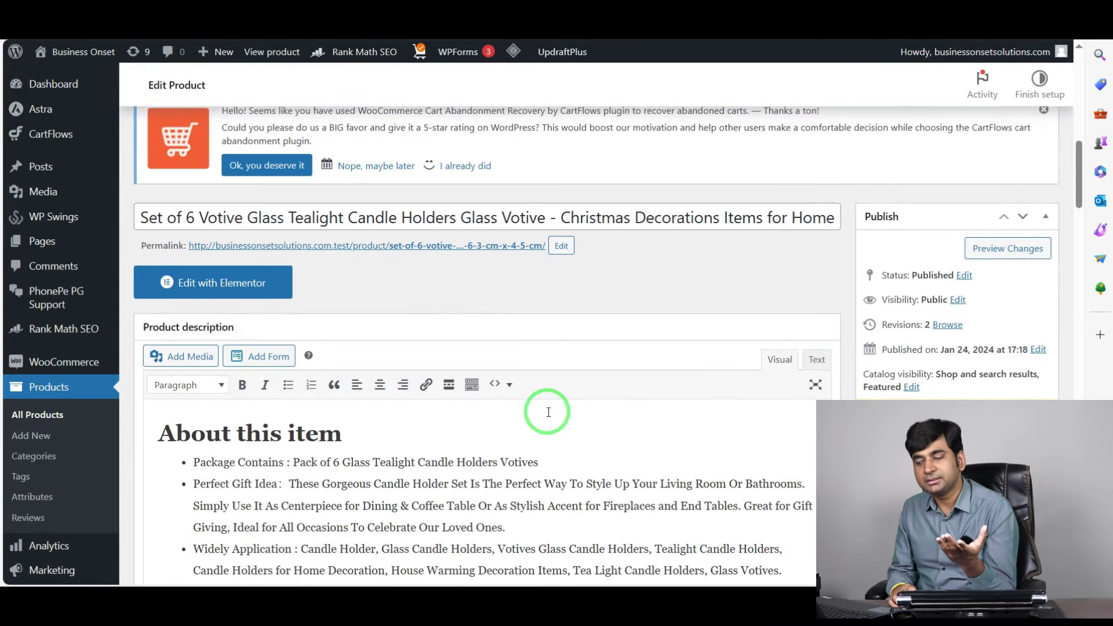
pyautogui.scroll(-20, 548, 412)
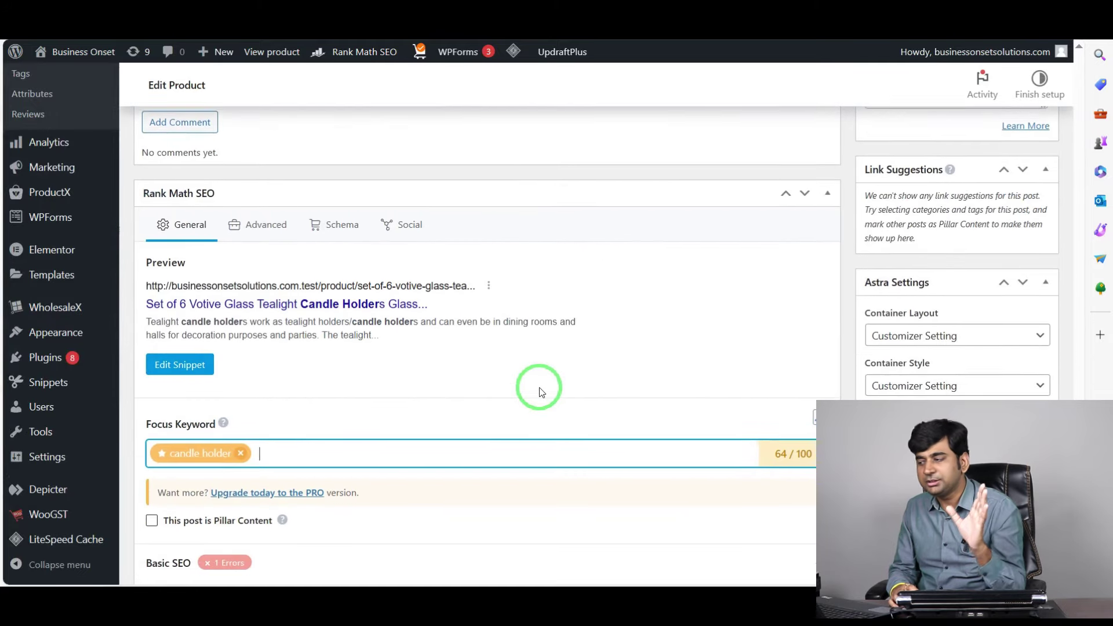
pyautogui.scroll(-8, 539, 391)
pyautogui.scroll(5, 537, 390)
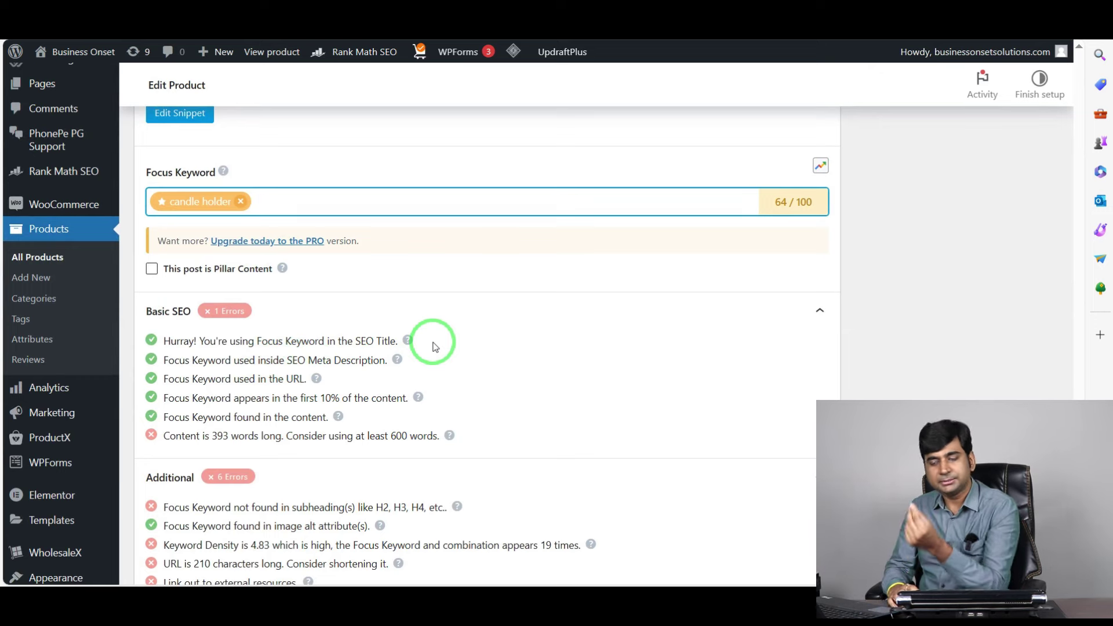
pyautogui.scroll(-4, 436, 346)
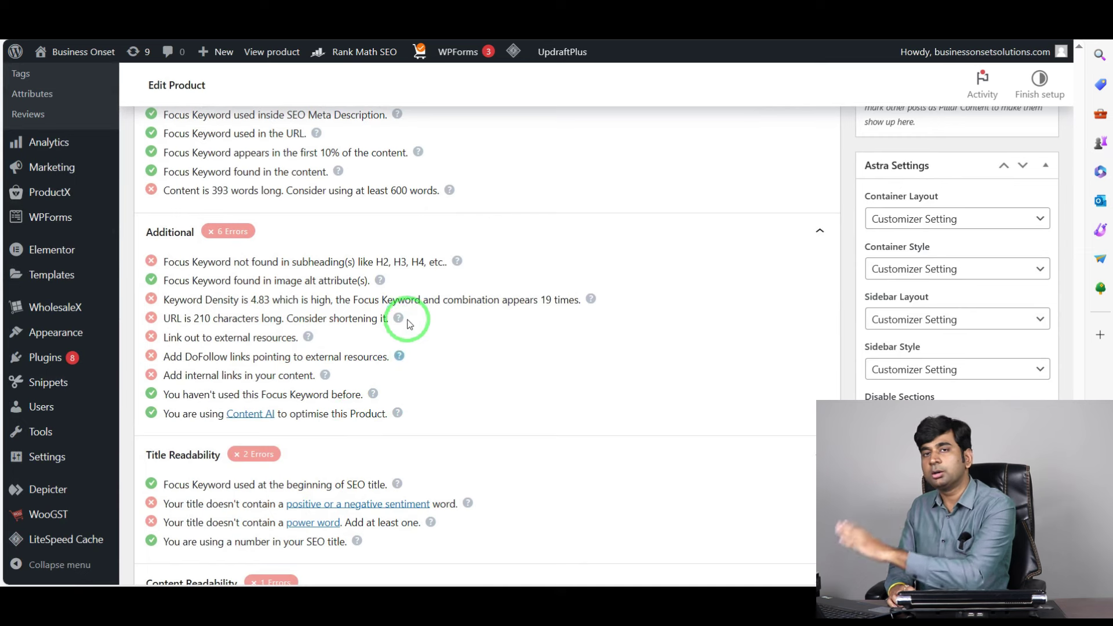
pyautogui.scroll(5, 408, 317)
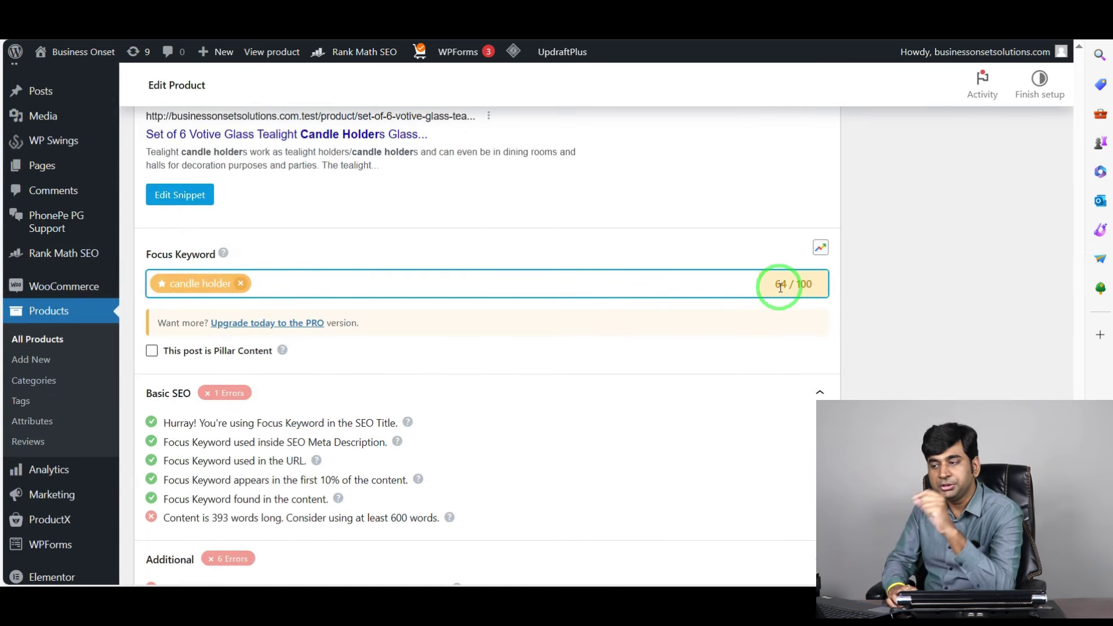
# Step: Review the product's title, permalink, images and description against Rank Math's Basic SEO and Additional checks
pyautogui.scroll(10, 785, 393)
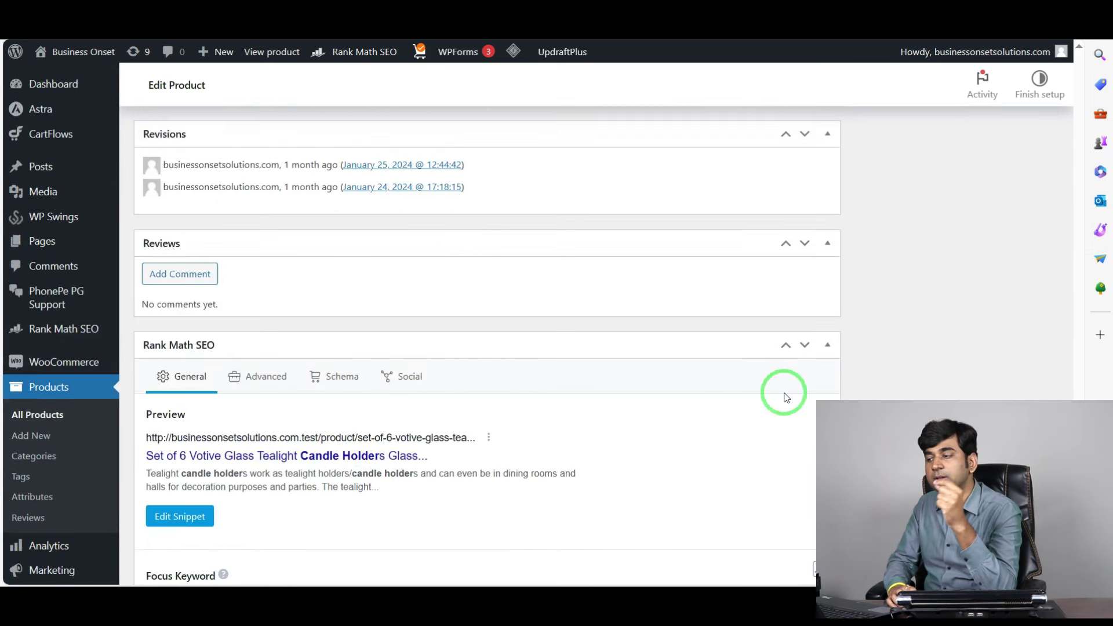
pyautogui.scroll(14, 789, 417)
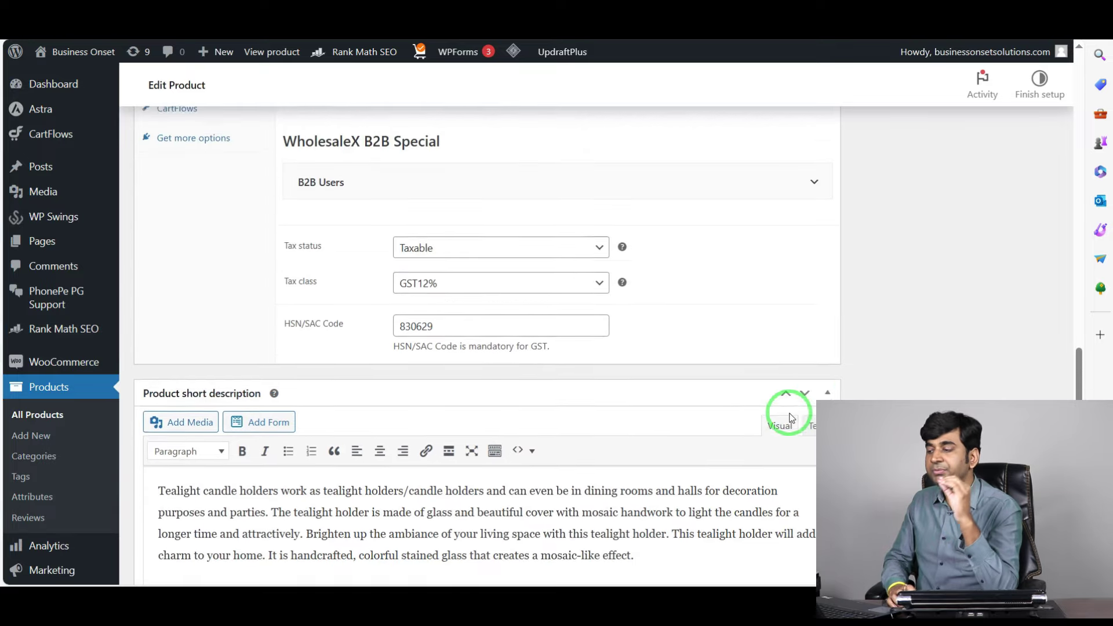
pyautogui.scroll(20, 790, 417)
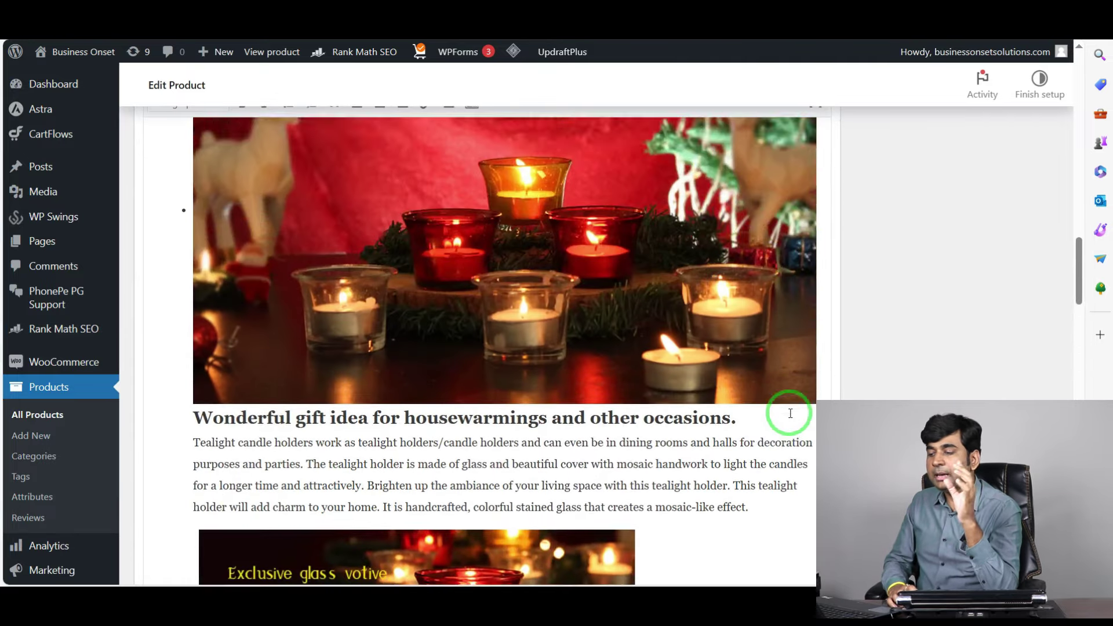
pyautogui.scroll(6, 699, 331)
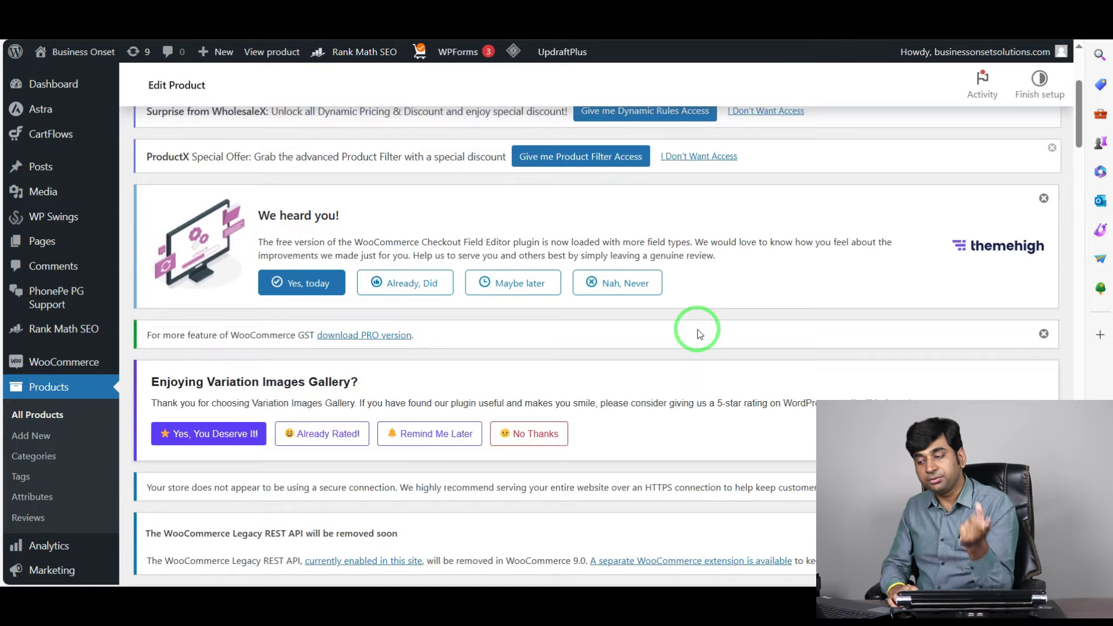
pyautogui.scroll(-20, 699, 335)
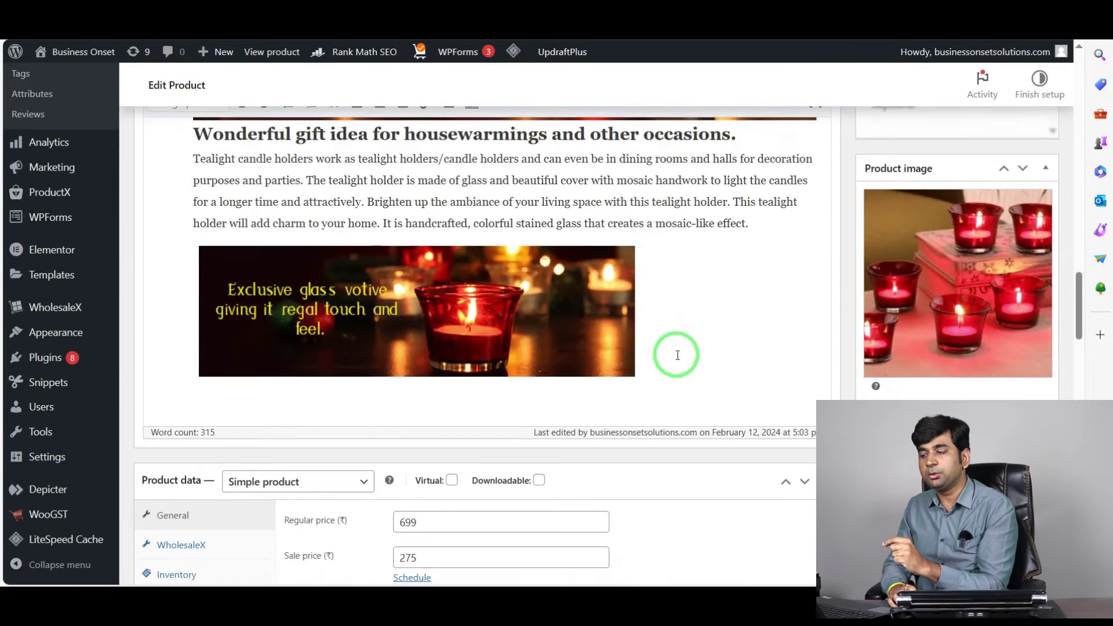
pyautogui.scroll(-18, 677, 355)
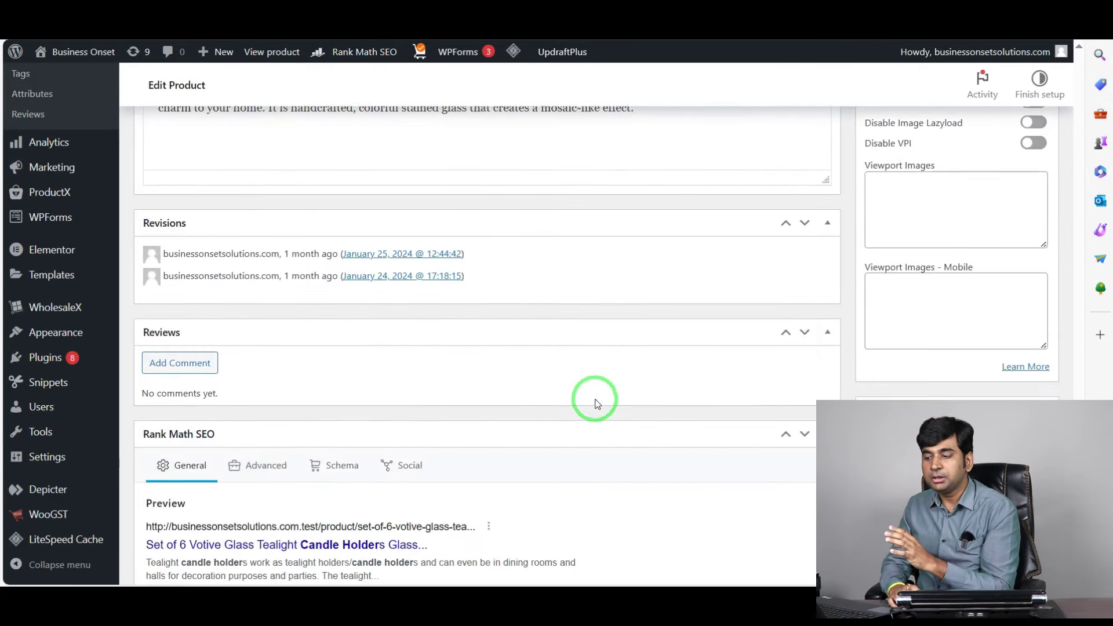
pyautogui.scroll(-14, 597, 404)
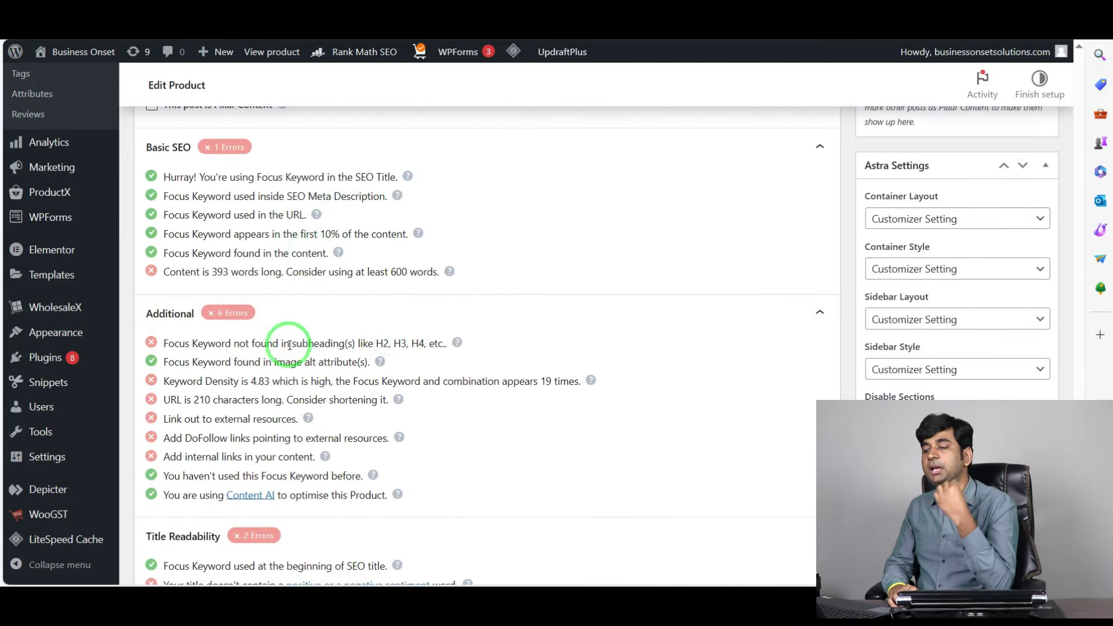
pyautogui.scroll(7, 261, 359)
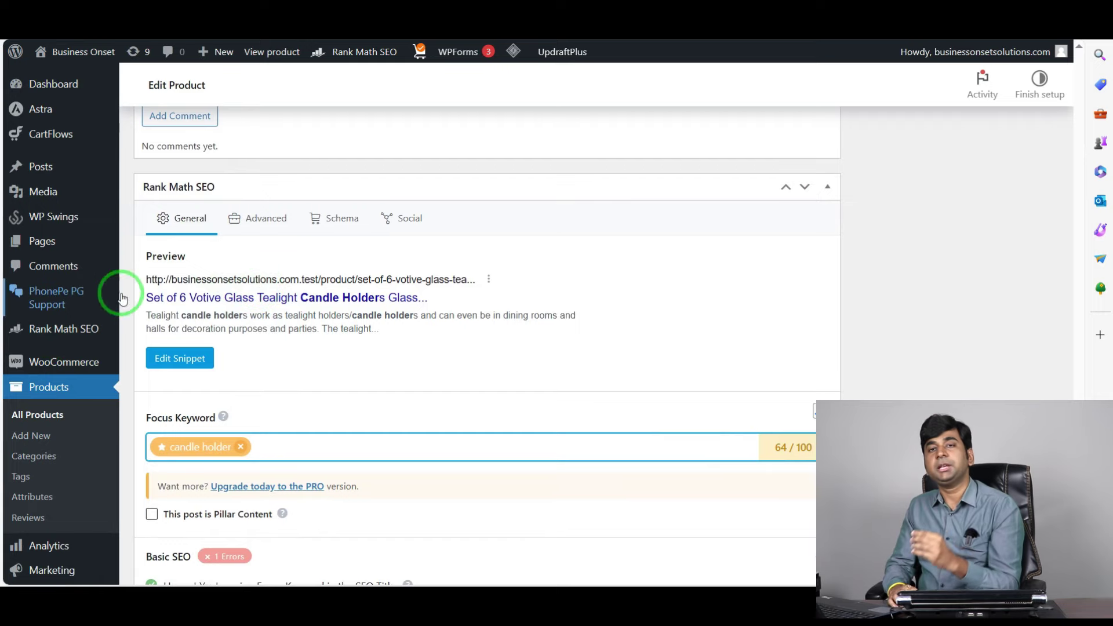
pyautogui.scroll(5, 650, 442)
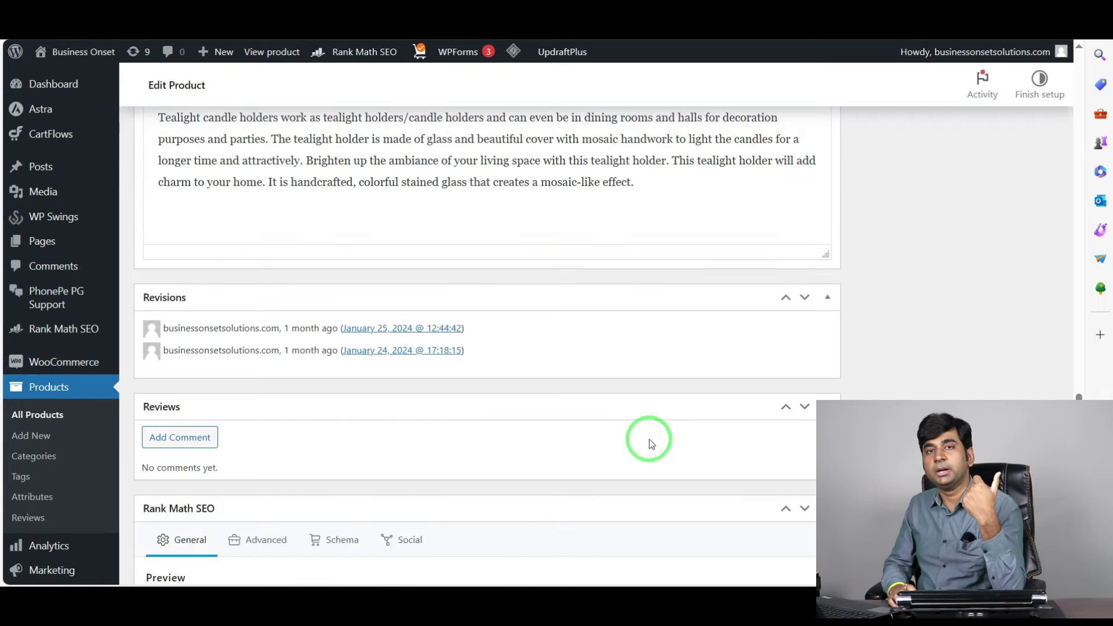
pyautogui.scroll(10, 649, 439)
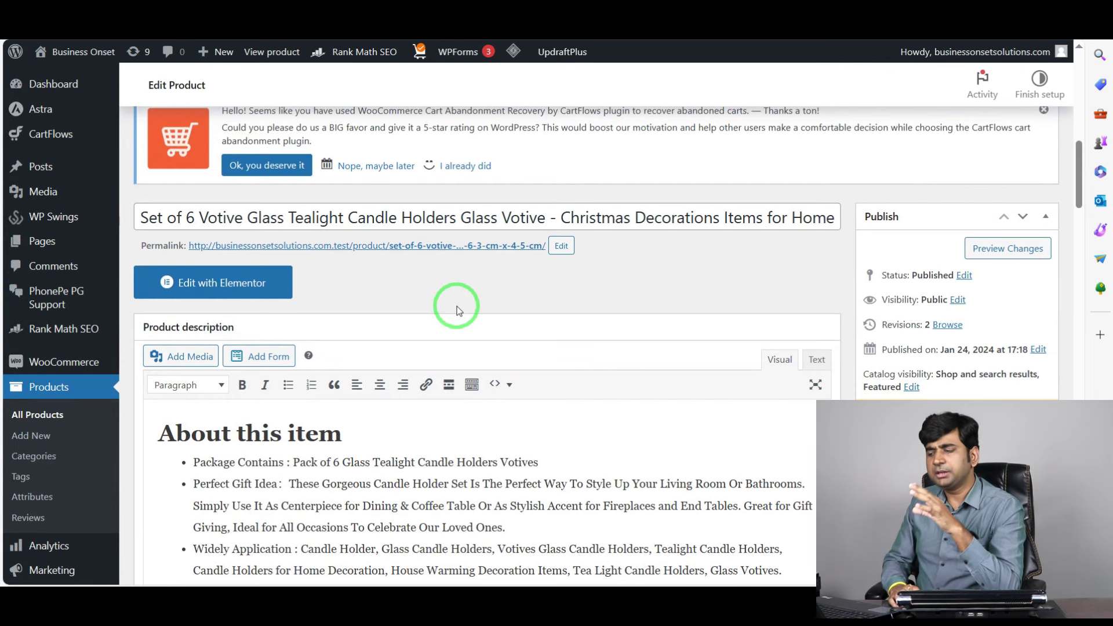
# Step: Examine the product categories page, including the description field for a new category and the list of existing categories
pyautogui.scroll(-3, 426, 371)
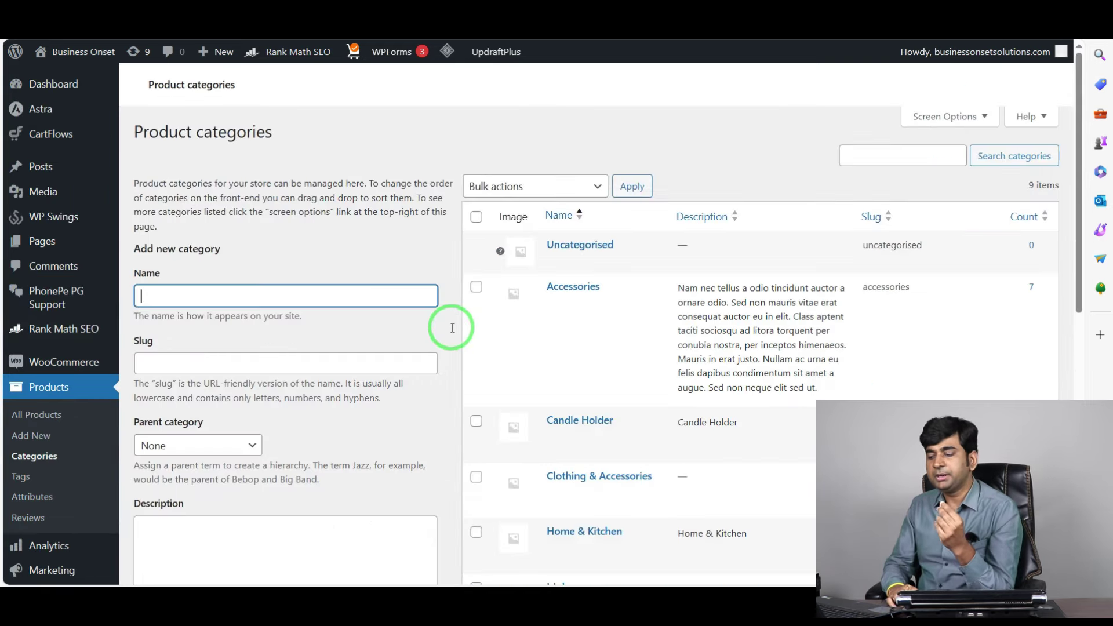
pyautogui.scroll(-15, 649, 278)
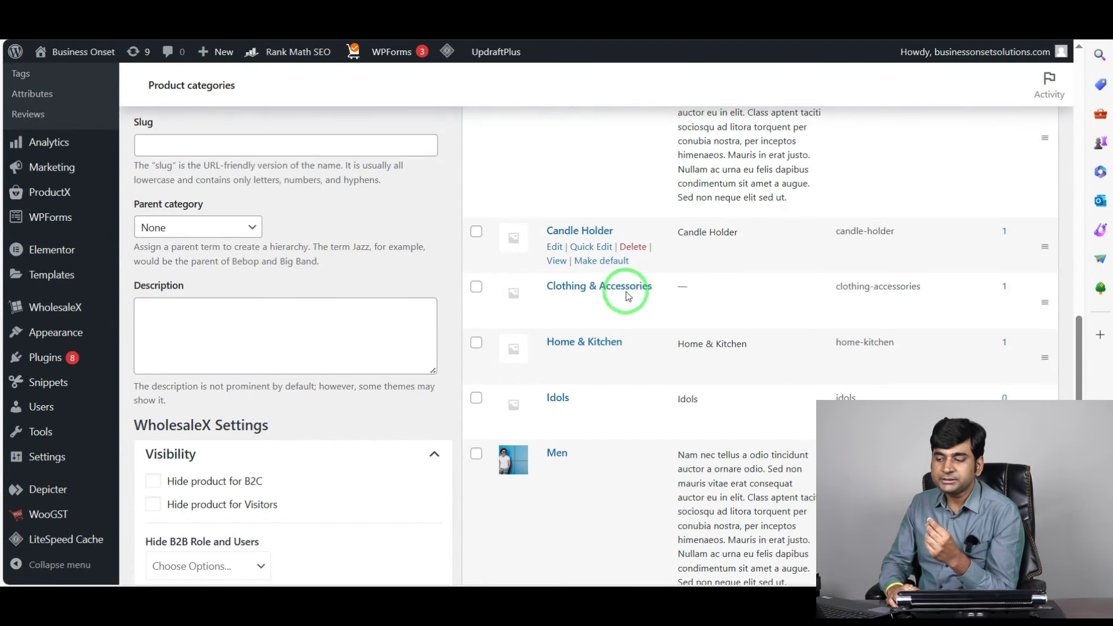
pyautogui.scroll(1, 347, 325)
pyautogui.click(205, 389)
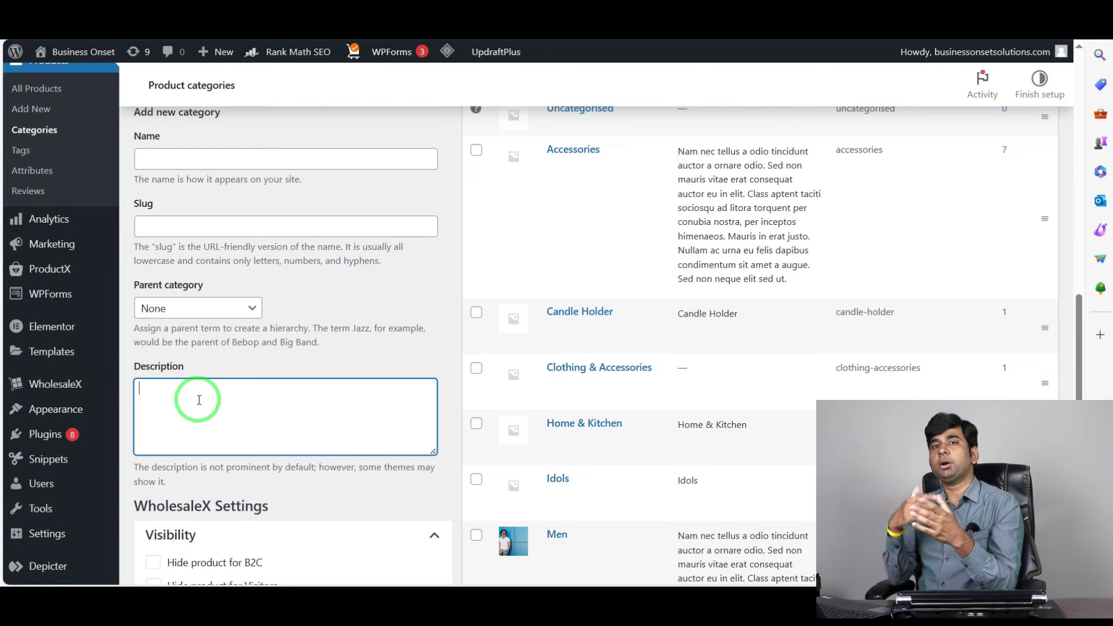
pyautogui.scroll(-3, 231, 348)
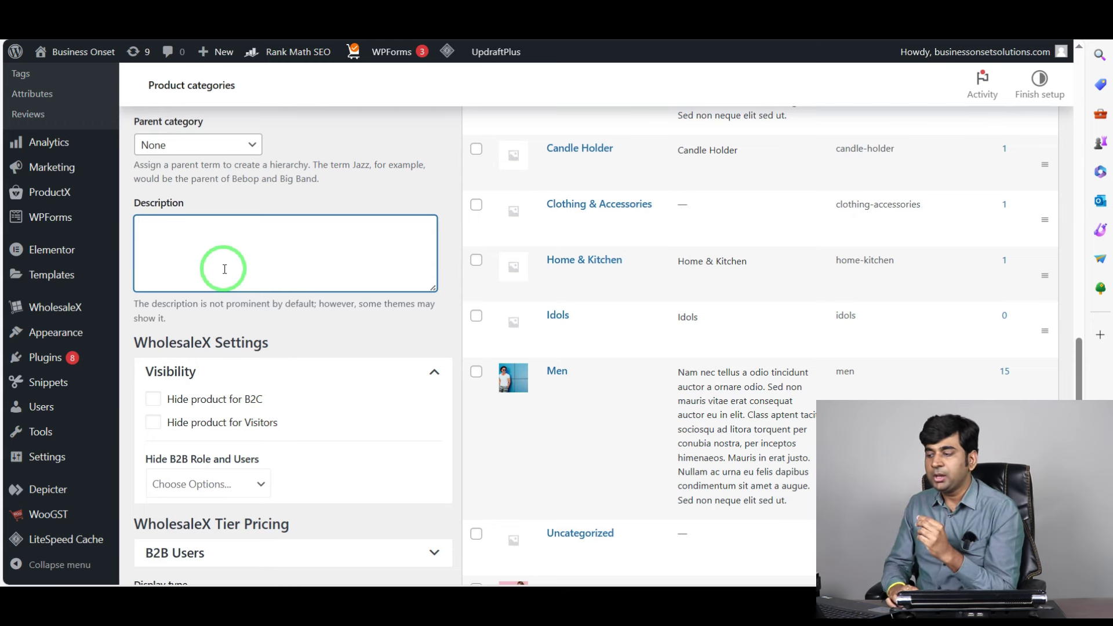
pyautogui.scroll(3, 224, 269)
pyautogui.moveTo(597, 305)
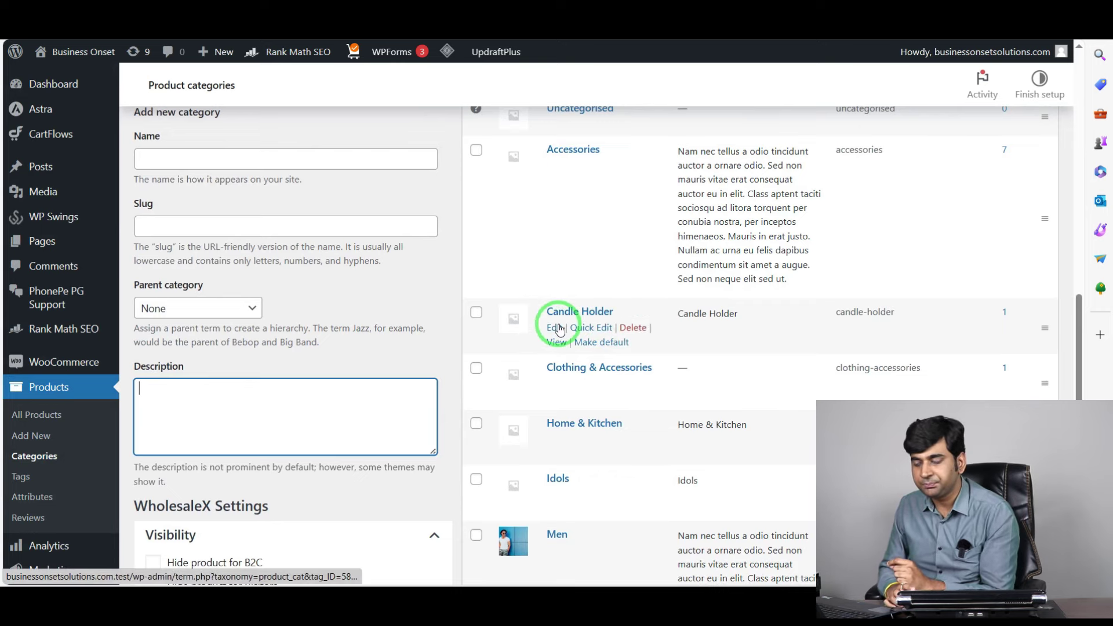
# Step: Open the Candle Holder category for editing and add a comma after "Candle Holder" in its description
pyautogui.click(558, 329)
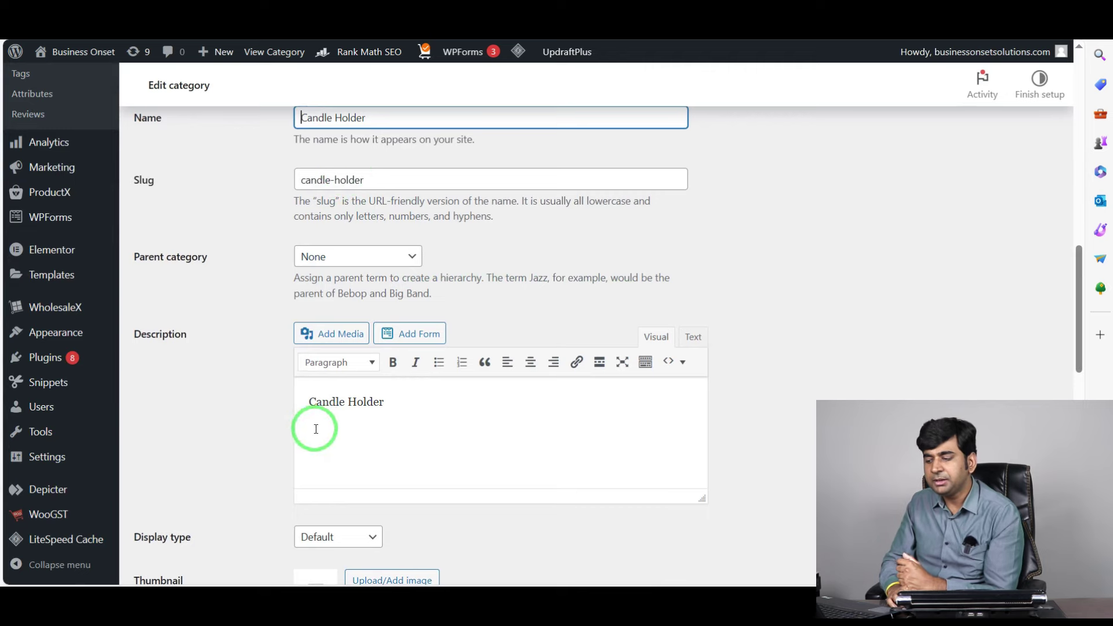
pyautogui.click(389, 409)
pyautogui.write(',')
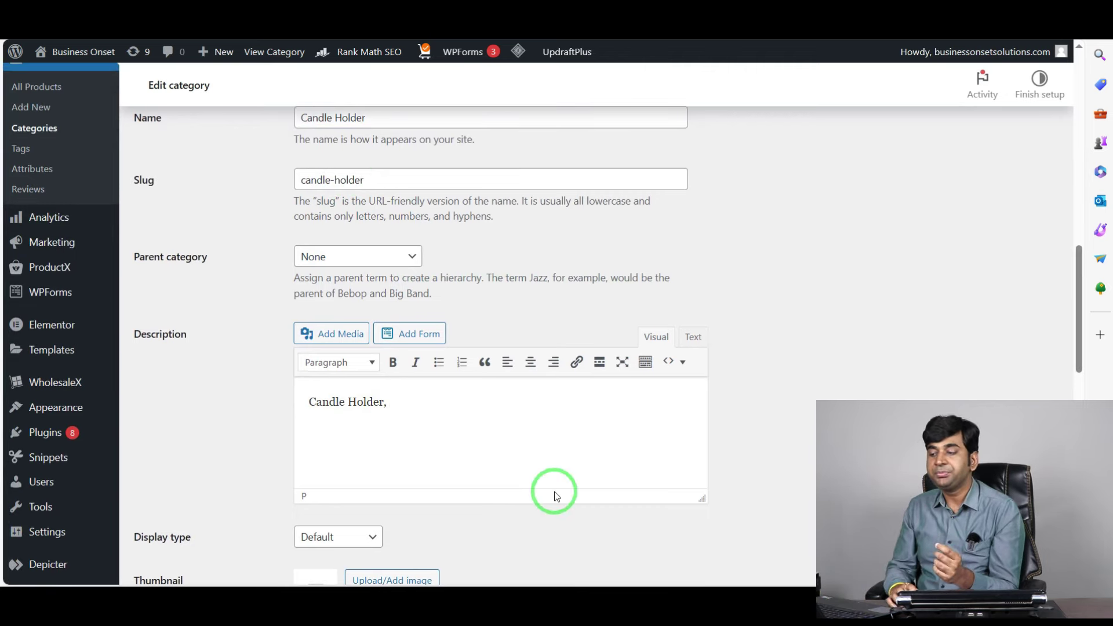
# Step: Review the Candle Holder category's description, thumbnail and Rank Math snippet preview
pyautogui.scroll(-3, 554, 495)
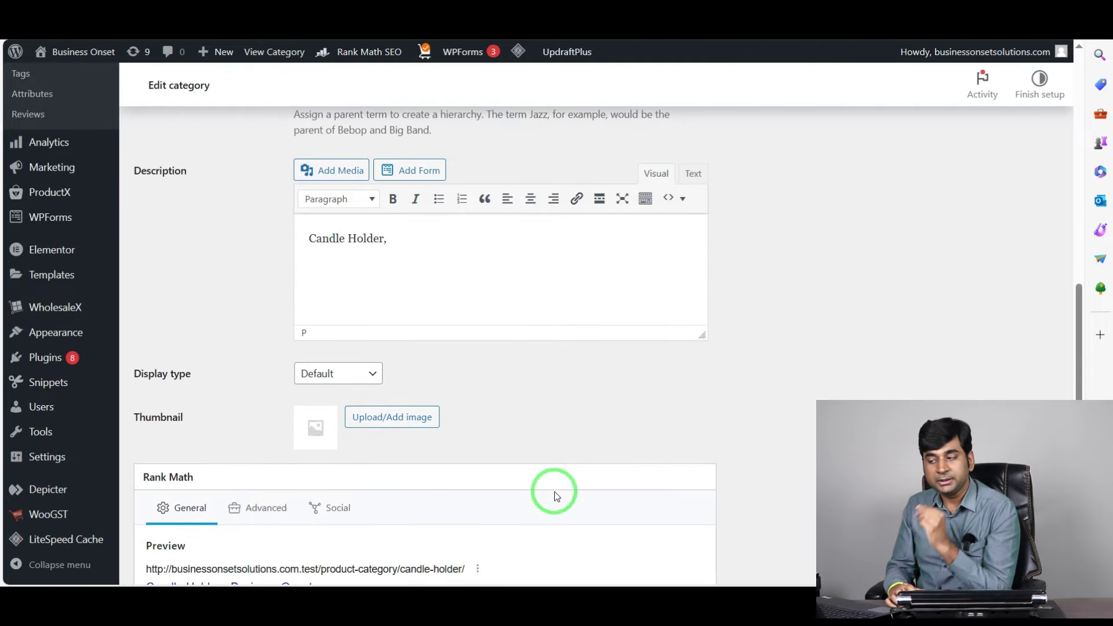
pyautogui.scroll(4, 554, 493)
pyautogui.scroll(-8, 555, 492)
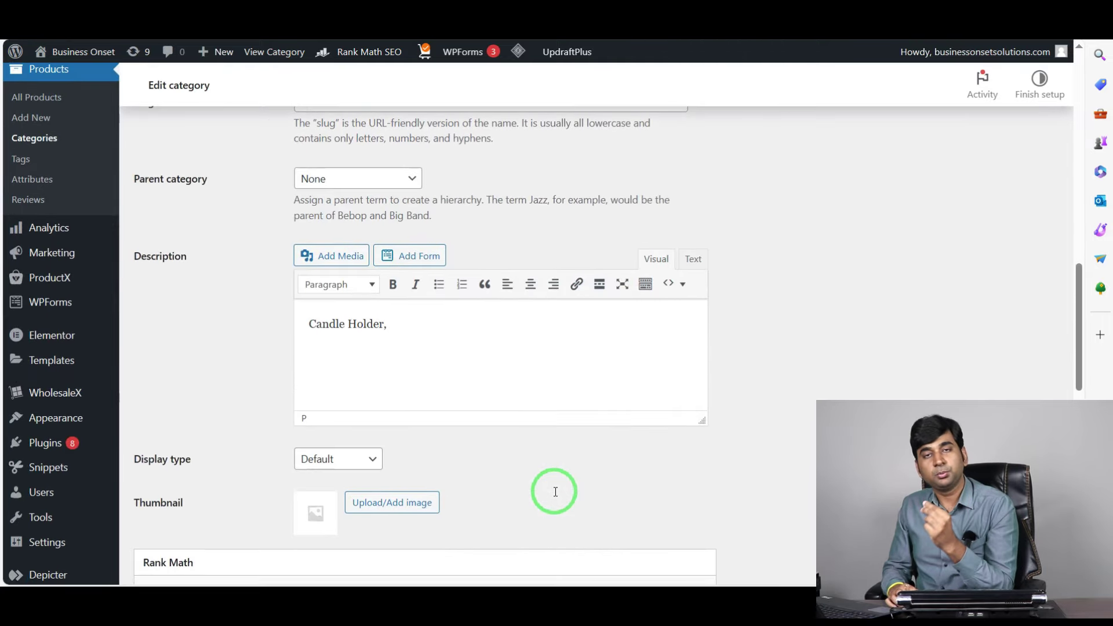
pyautogui.scroll(10, 555, 494)
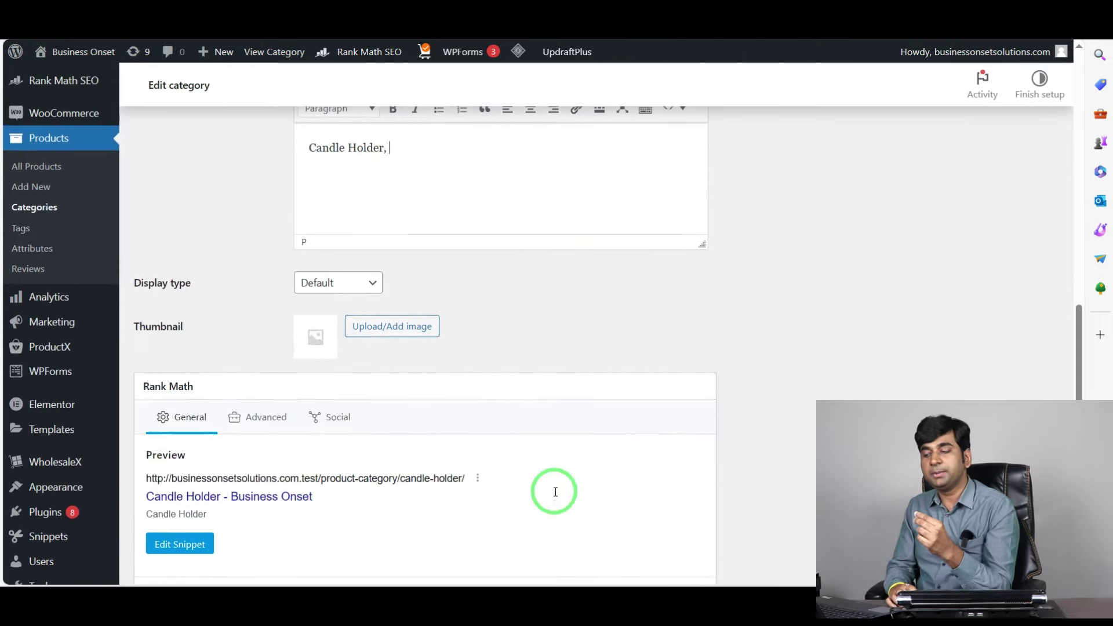
pyautogui.scroll(4, 554, 491)
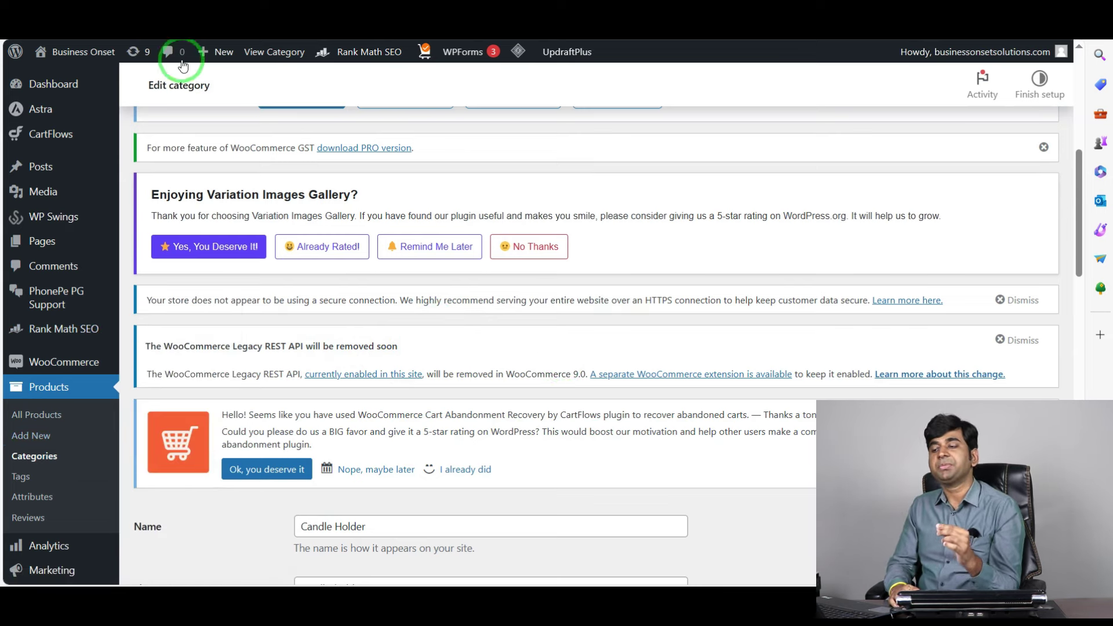
# Step: Leave the category editor and open Rank Math SEO's Sitemap Settings
pyautogui.moveTo(19, 53)
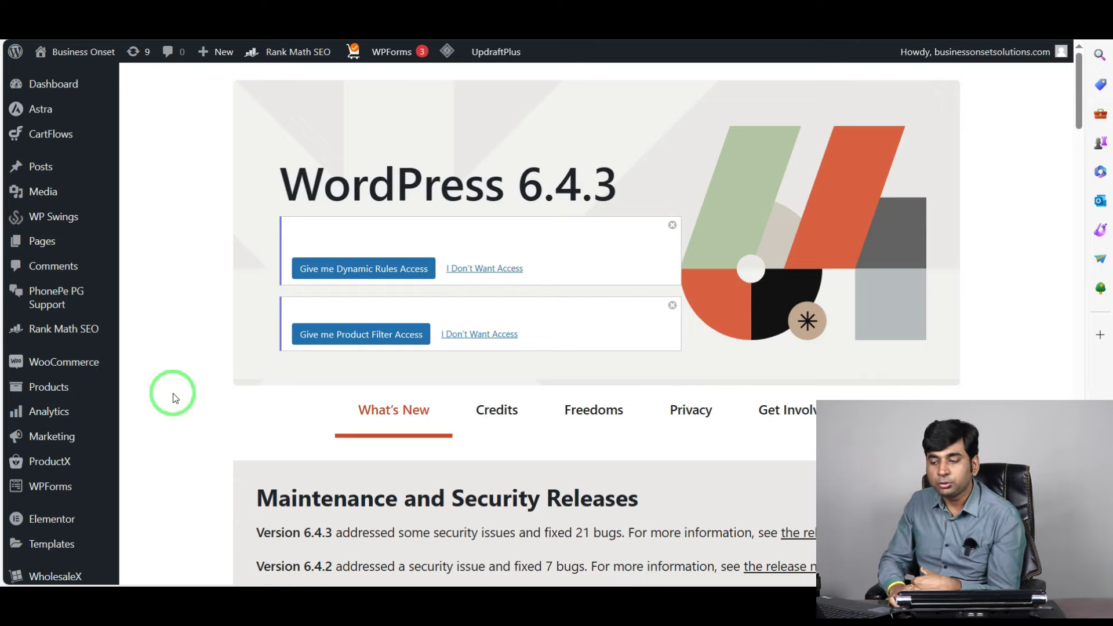
pyautogui.scroll(-4, 95, 424)
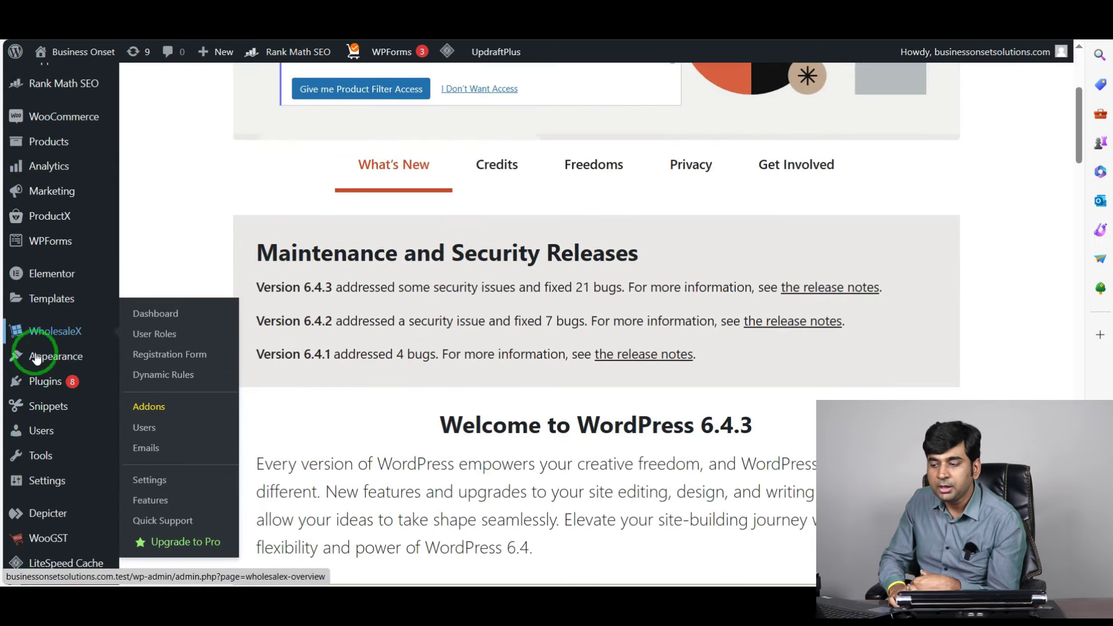
pyautogui.scroll(4, 218, 238)
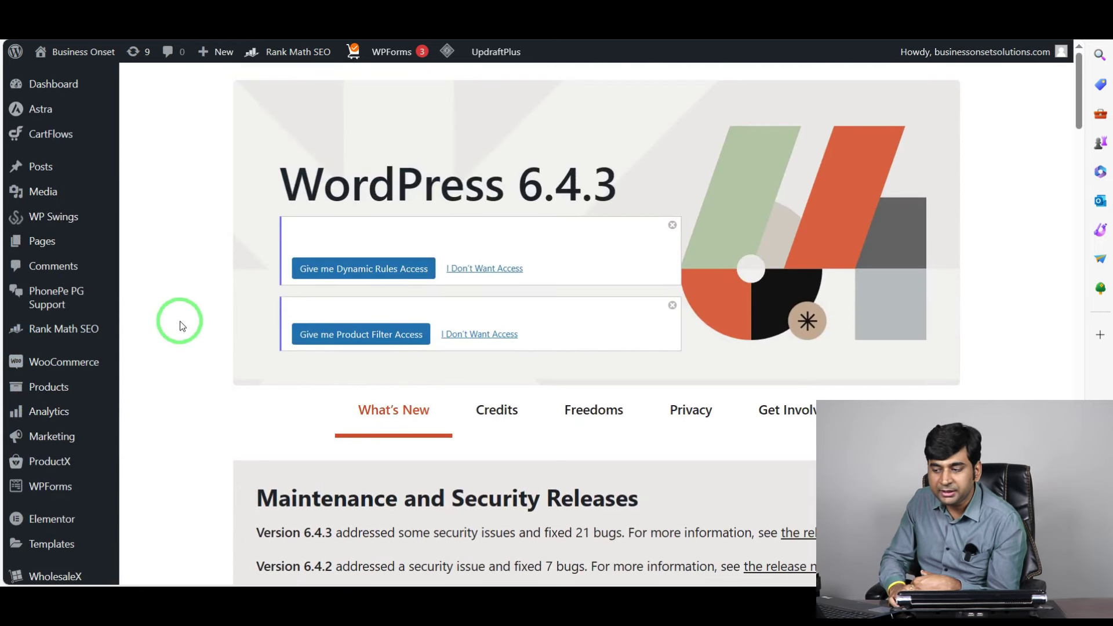
pyautogui.moveTo(89, 327)
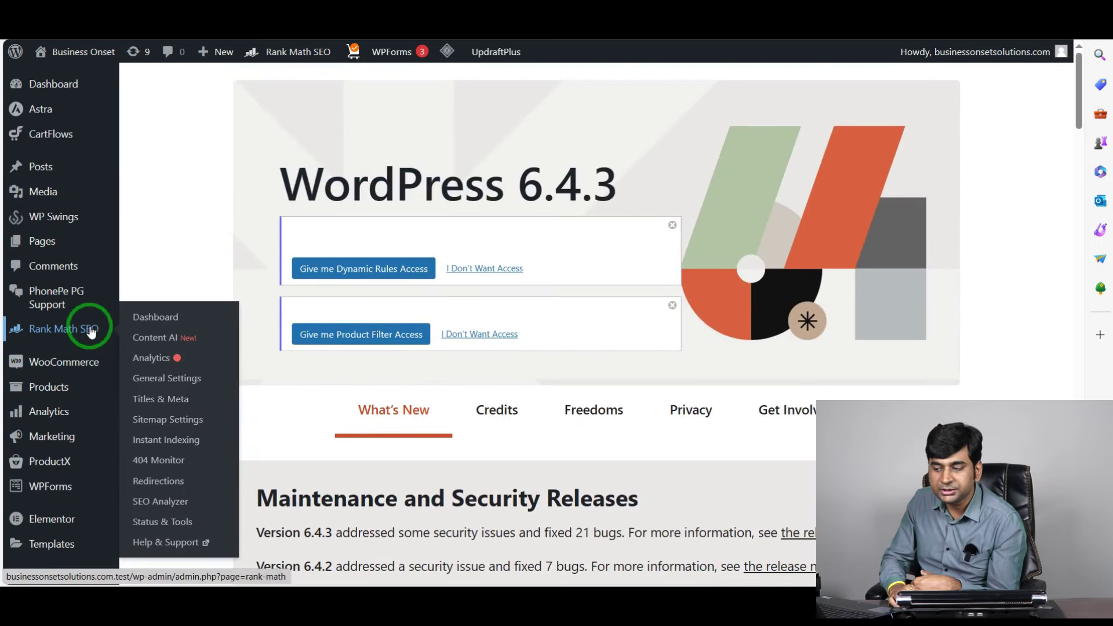
pyautogui.click(186, 428)
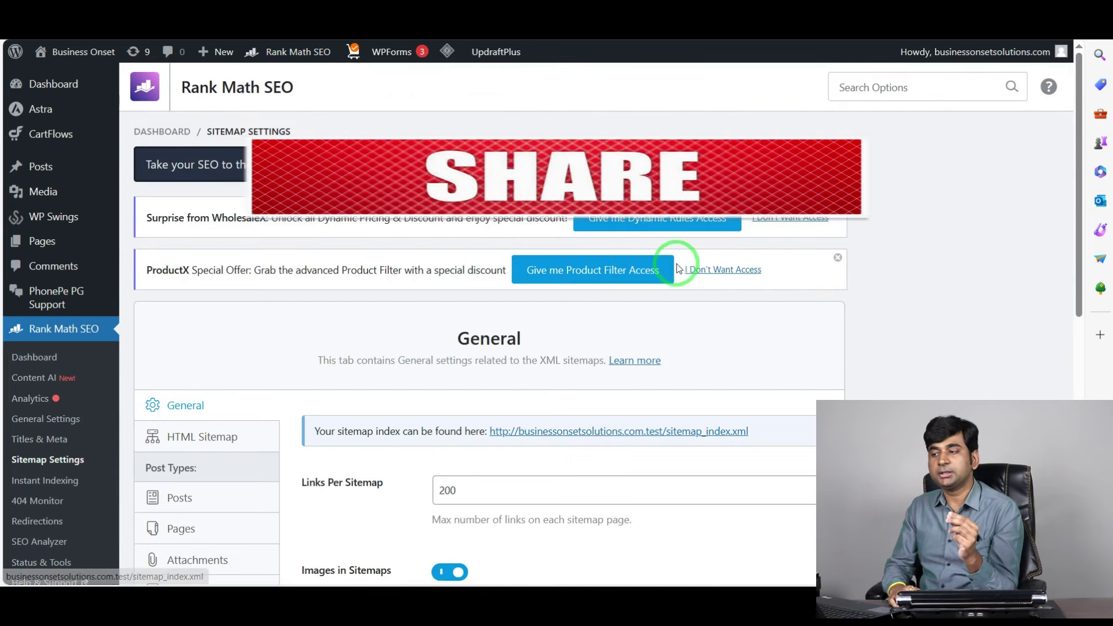
# Step: Search Google for "google search console" in a new browser tab and open the Google Search Console Tools result
pyautogui.hotkey('ctrl', 't')
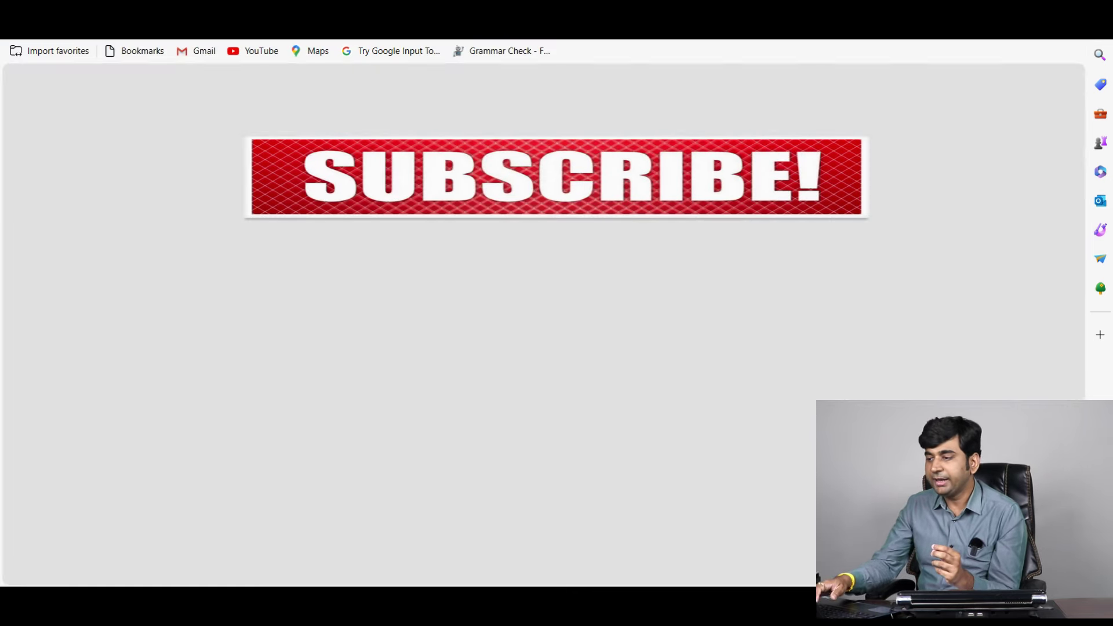
pyautogui.write('g')
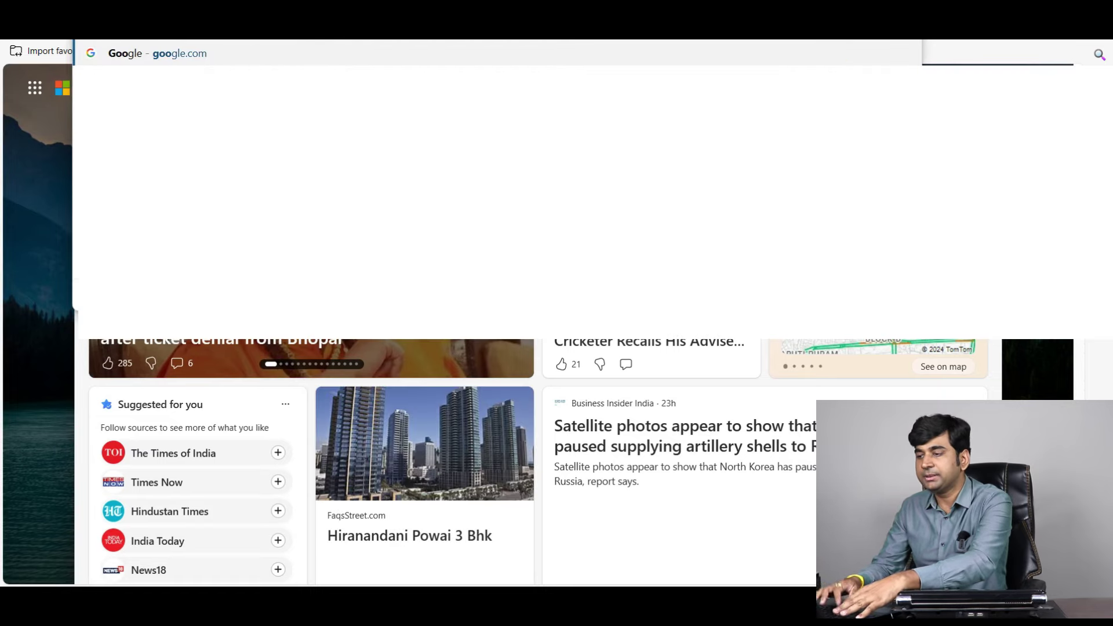
pyautogui.write('oogle')
pyautogui.press('BackSpace')
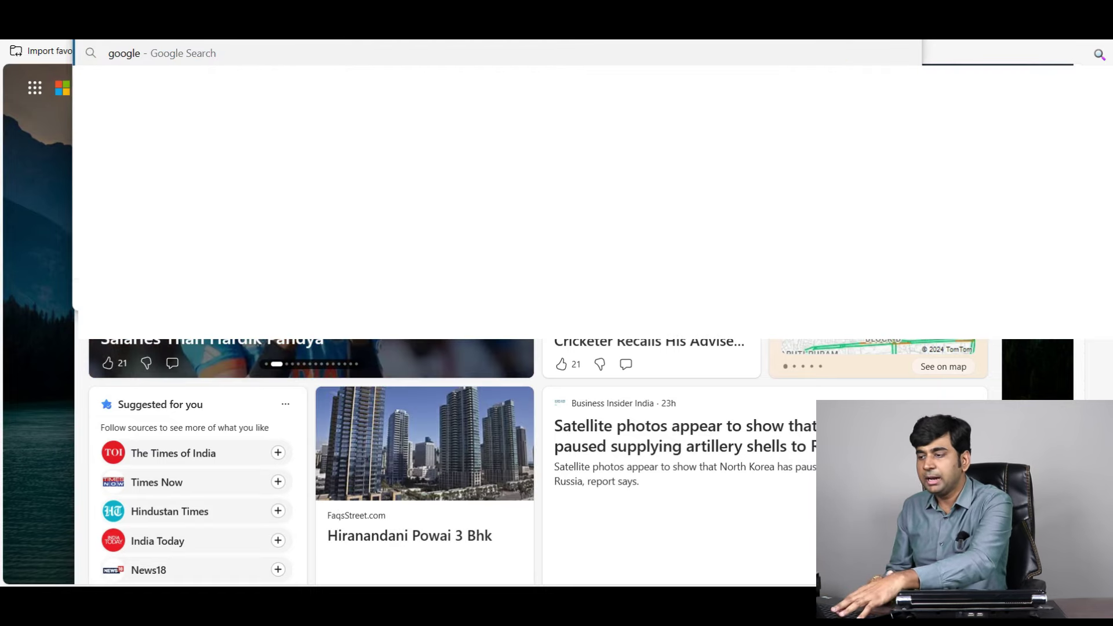
pyautogui.write('search')
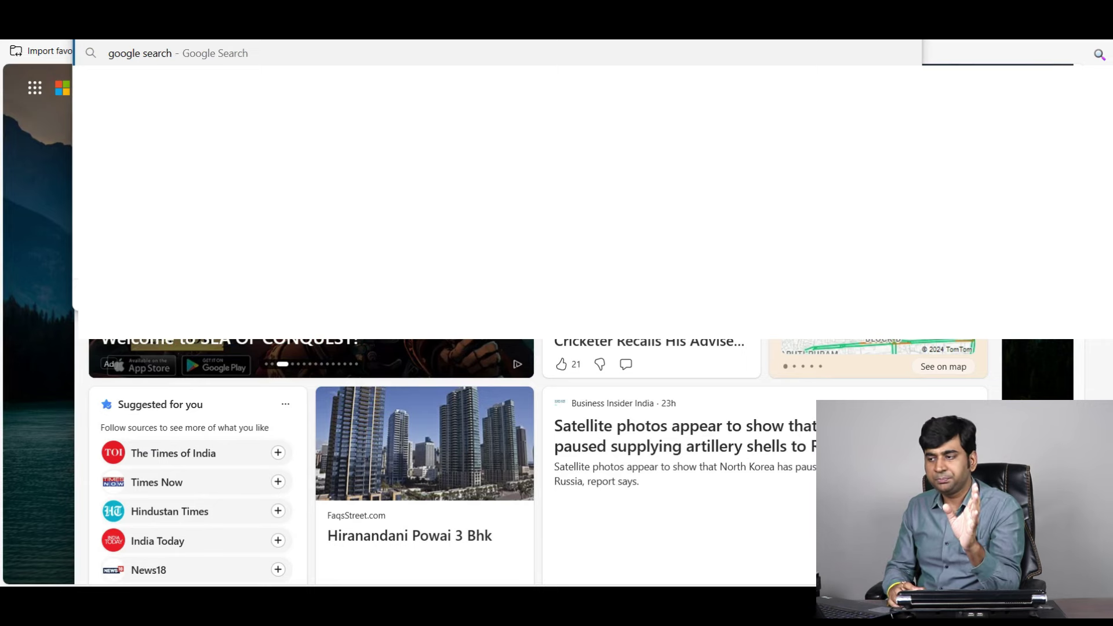
pyautogui.click(267, 82)
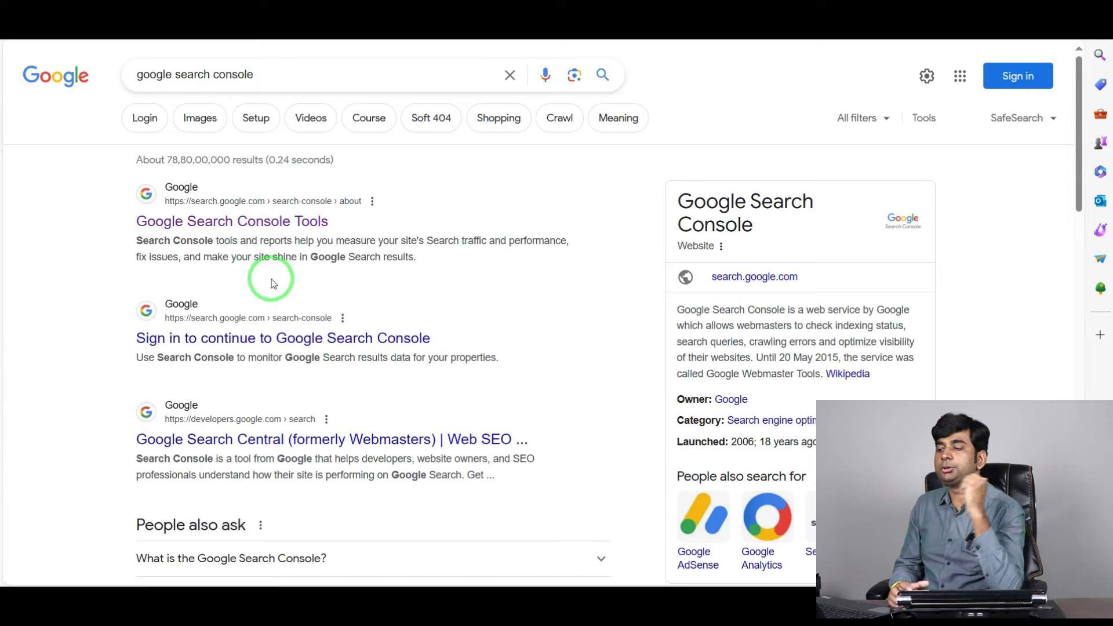
pyautogui.click(250, 224)
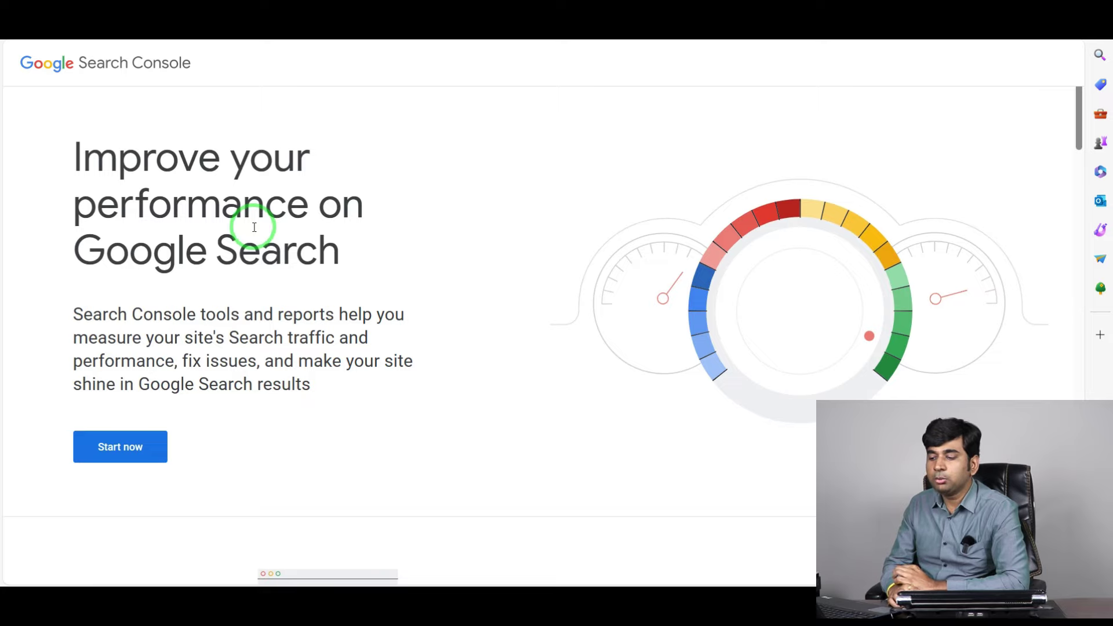
# Step: Start Google Search Console and sign in with the listed Google account by entering its password
pyautogui.click(146, 452)
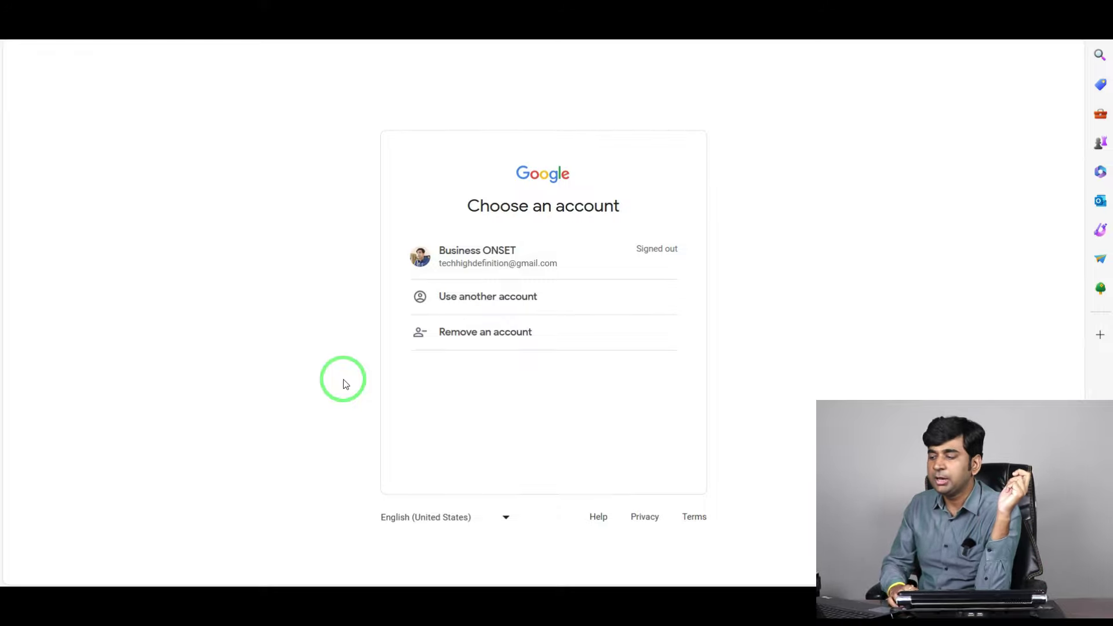
pyautogui.click(453, 255)
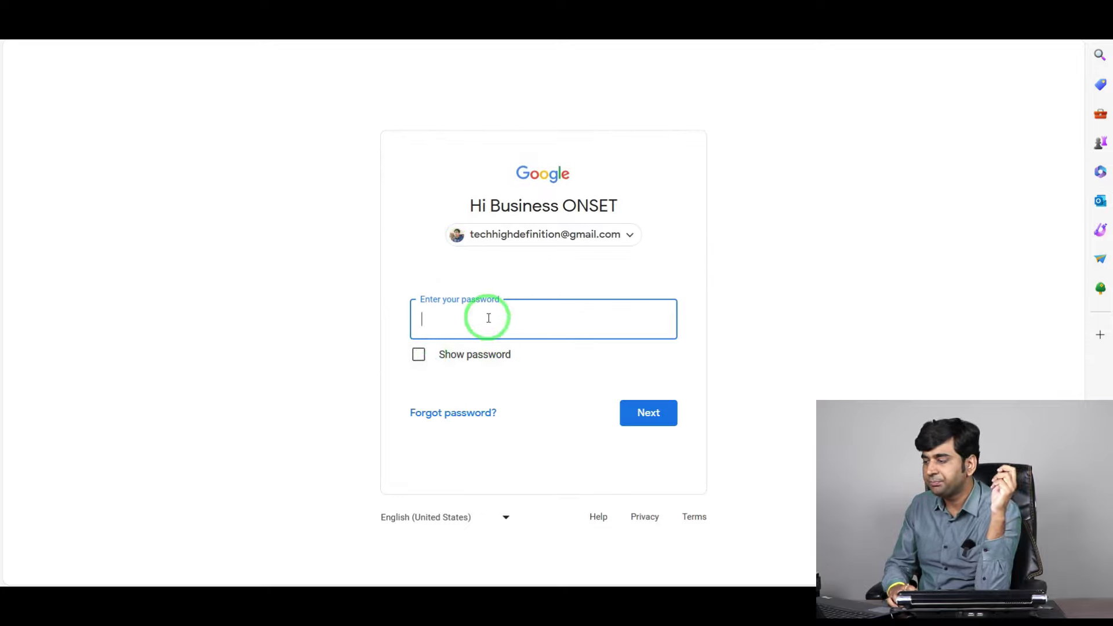
pyautogui.click(643, 414)
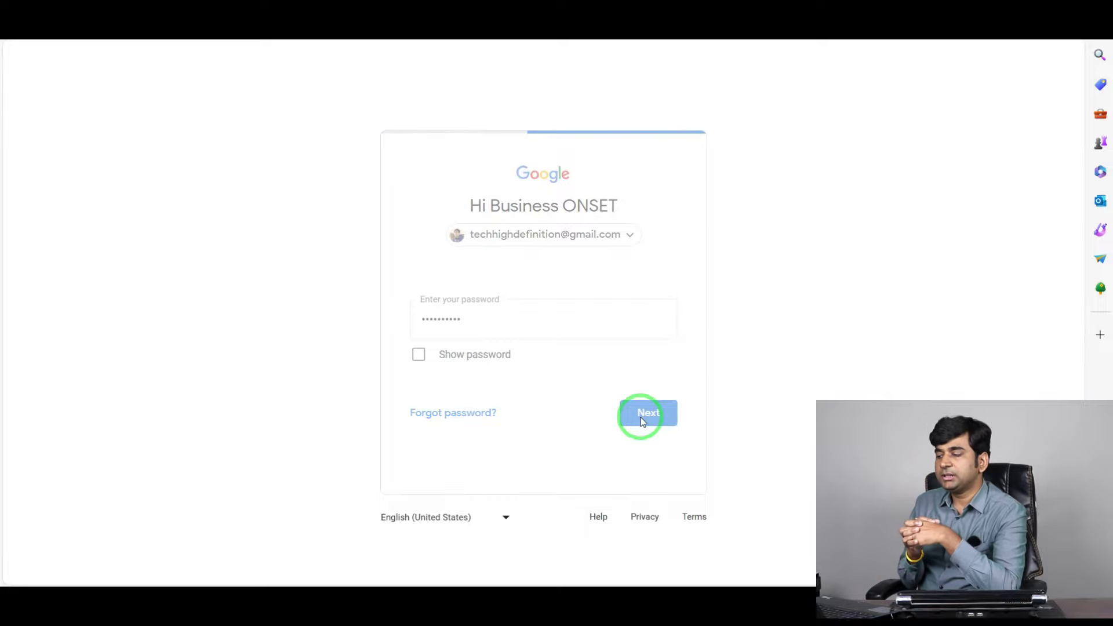
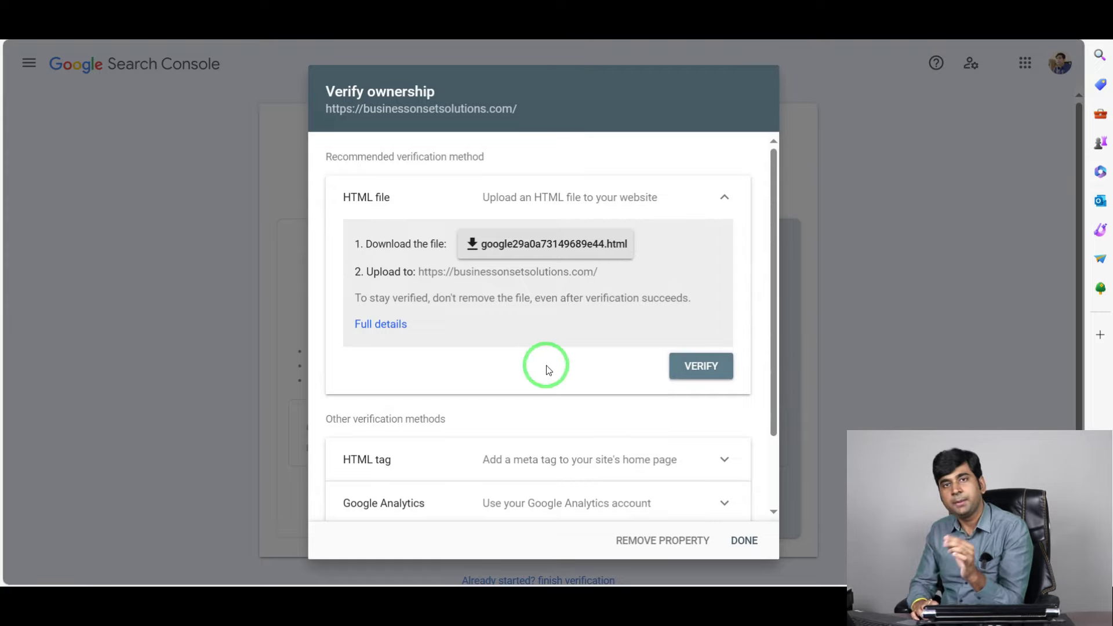
# Step: Expand the HTML tag verification method for the businessonsetsolutions.com property and copy its meta tag
pyautogui.scroll(-3, 546, 365)
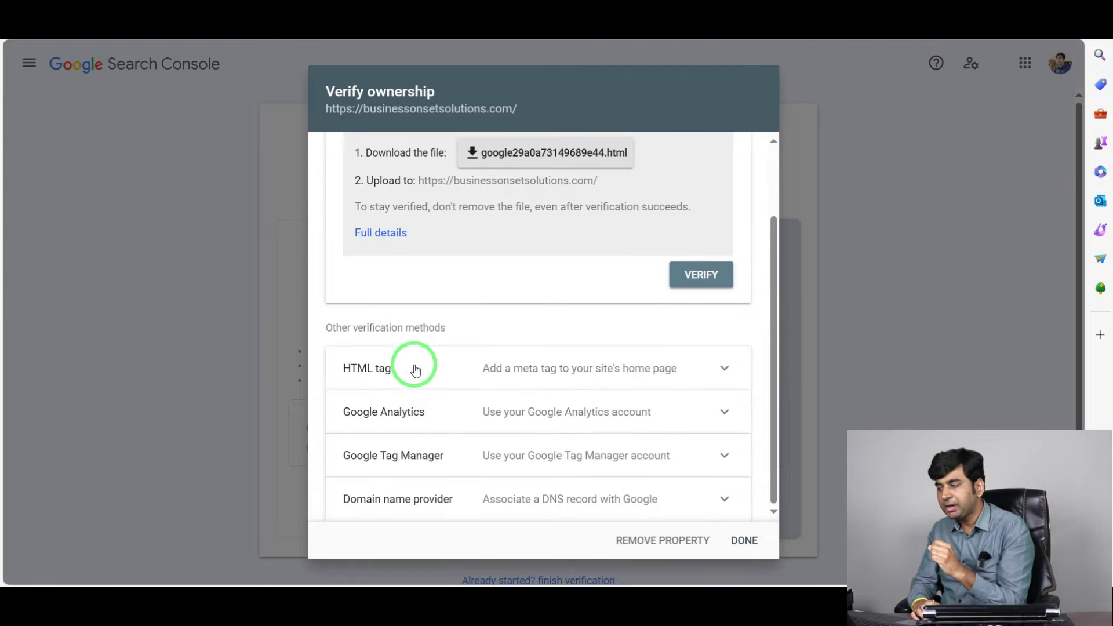
pyautogui.click(725, 372)
pyautogui.scroll(-1, 640, 388)
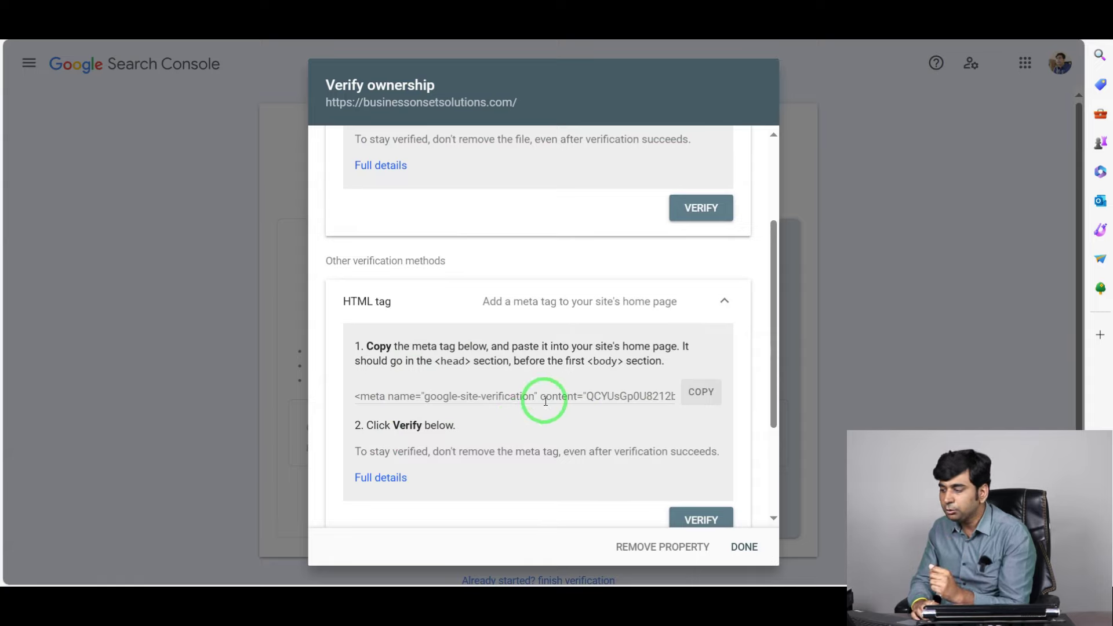
pyautogui.click(708, 398)
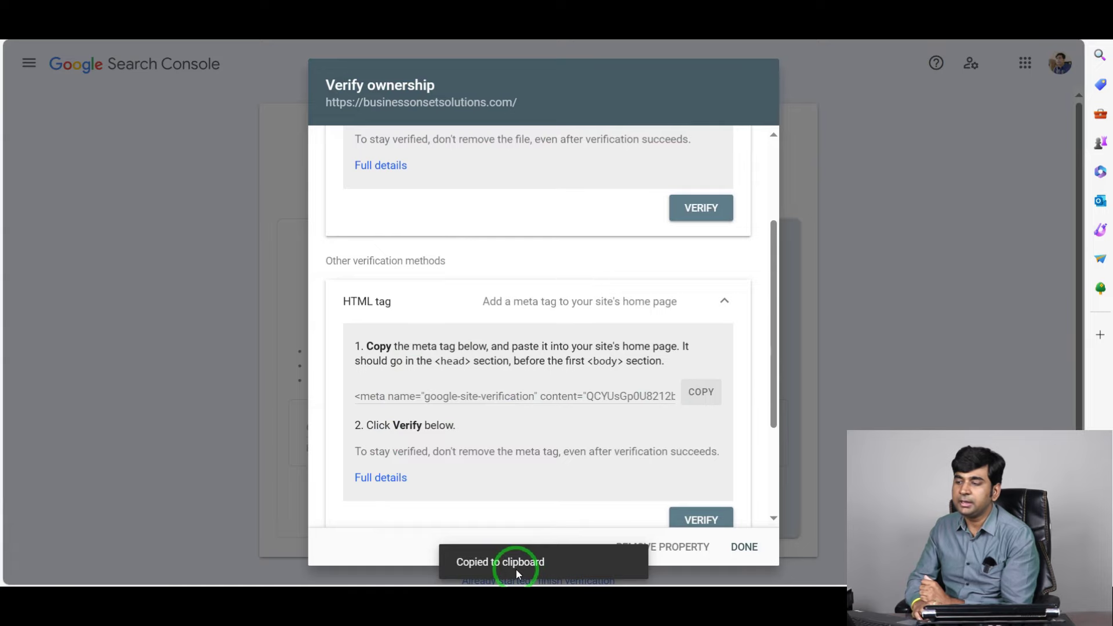
# Step: Switch back to the WordPress admin and open the Webmaster Tools section of Rank Math SEO's General Settings
pyautogui.click(406, 23)
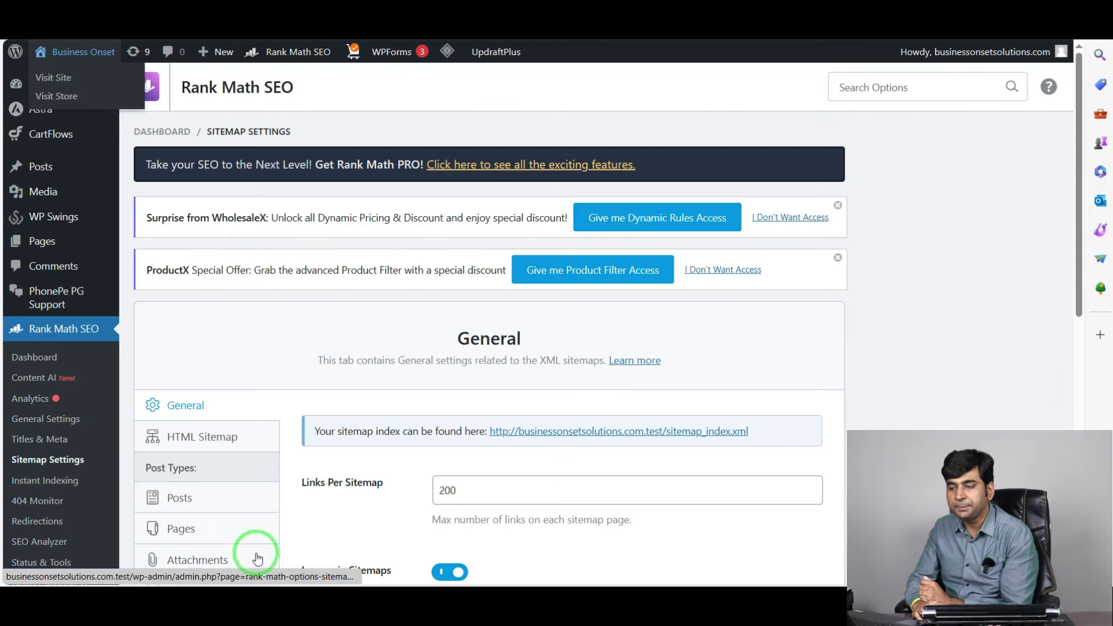
pyautogui.scroll(-1, 290, 320)
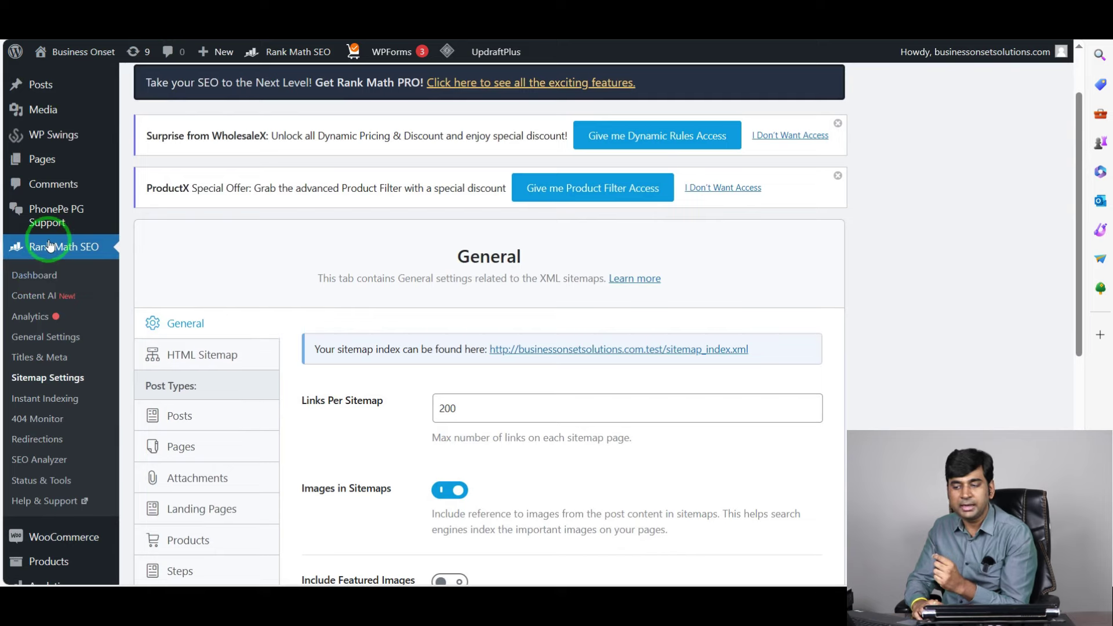
pyautogui.click(53, 343)
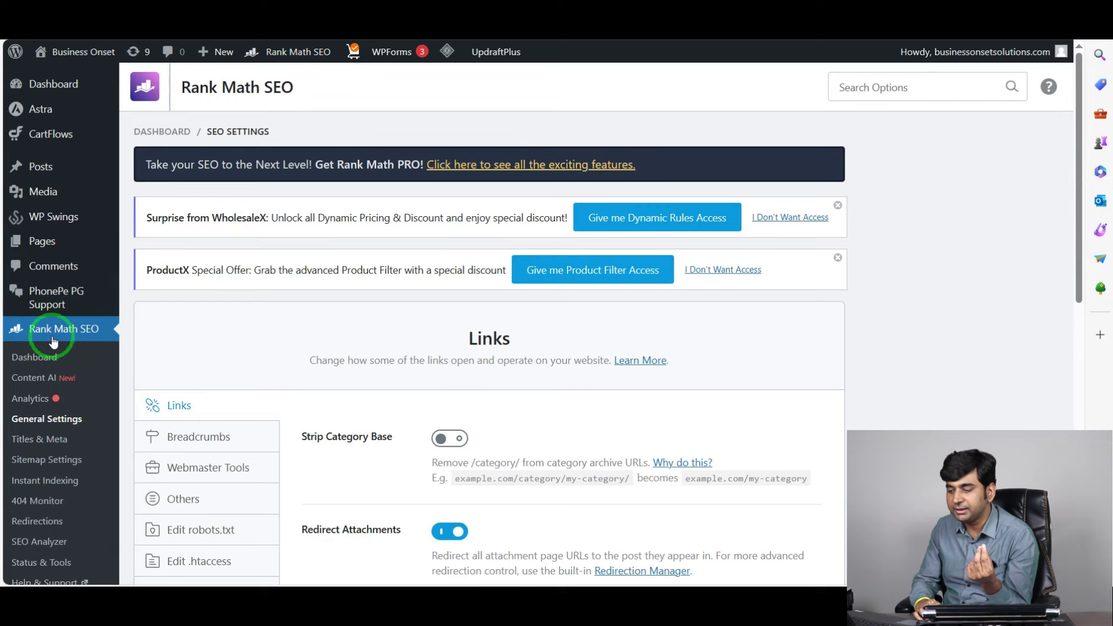
pyautogui.scroll(-4, 223, 353)
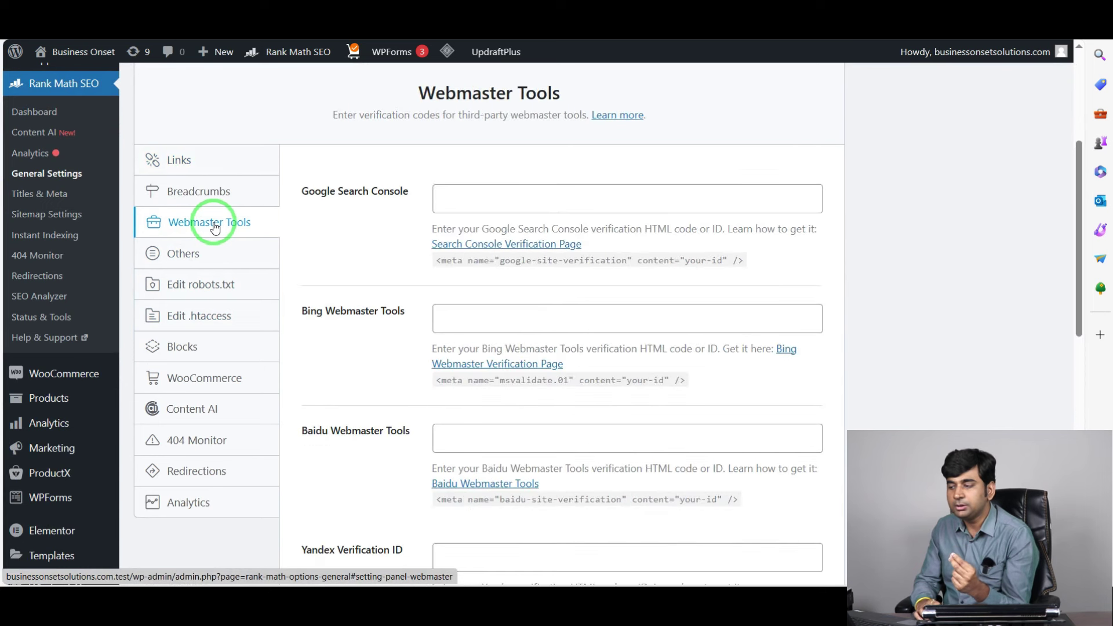
pyautogui.scroll(2, 347, 273)
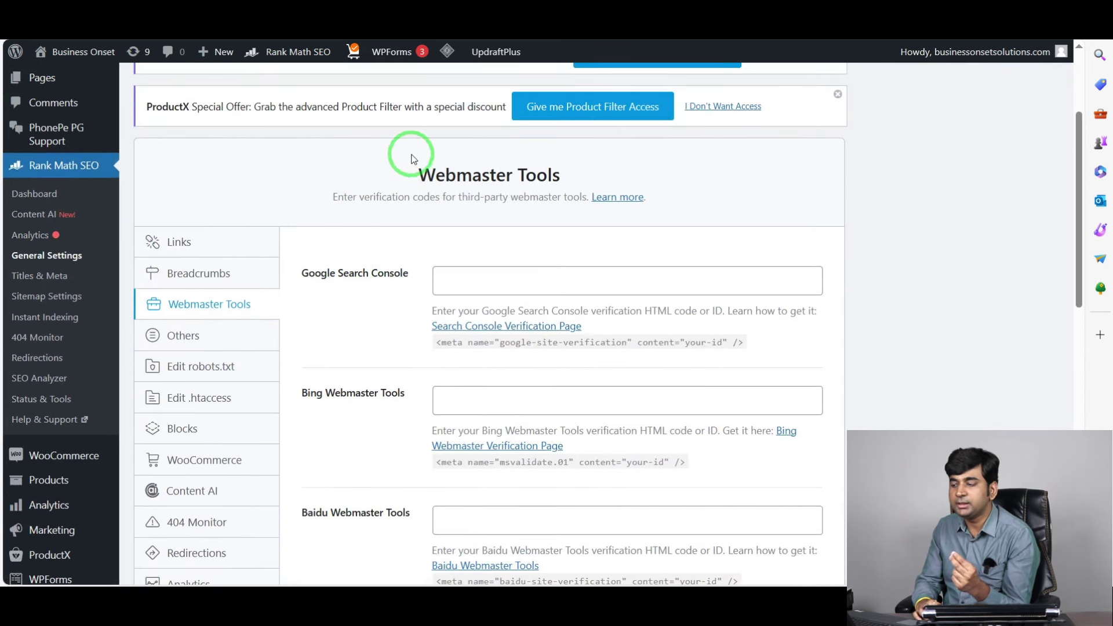
# Step: Paste the copied HTML verification meta tag into the Google Search Console verification field
pyautogui.click(475, 283)
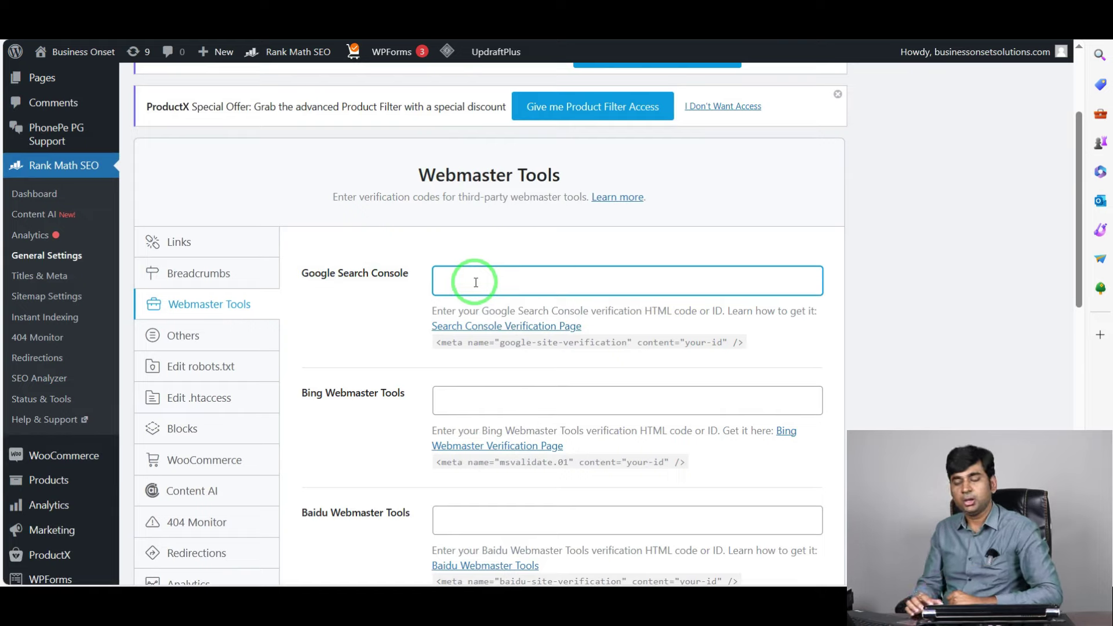
pyautogui.hotkey('ctrl', 'v')
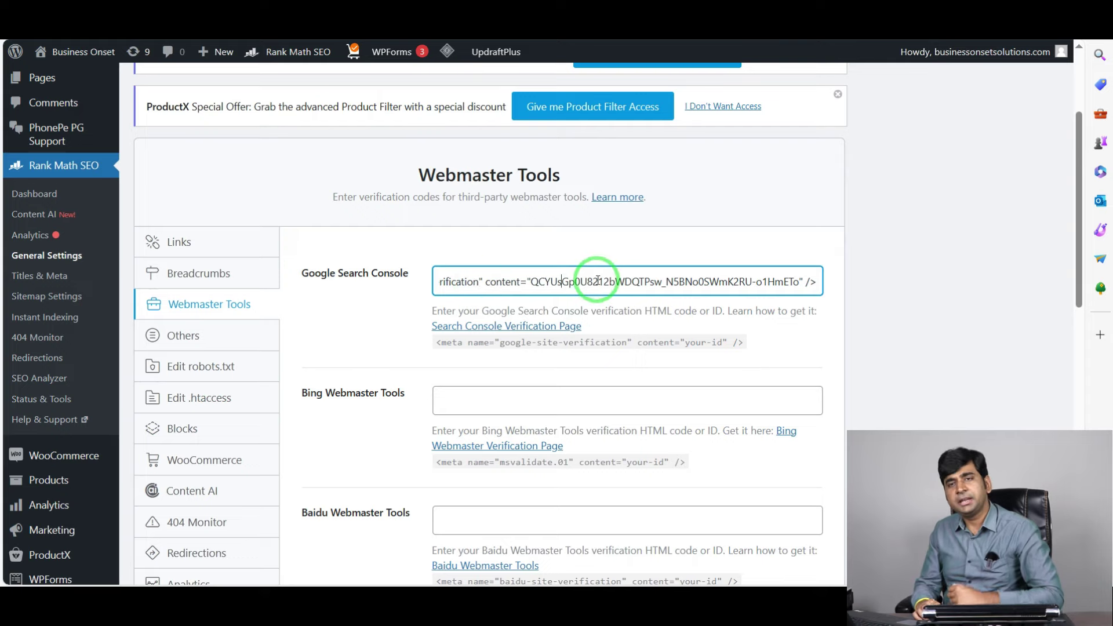
pyautogui.moveTo(597, 282); pyautogui.dragTo(397, 267)
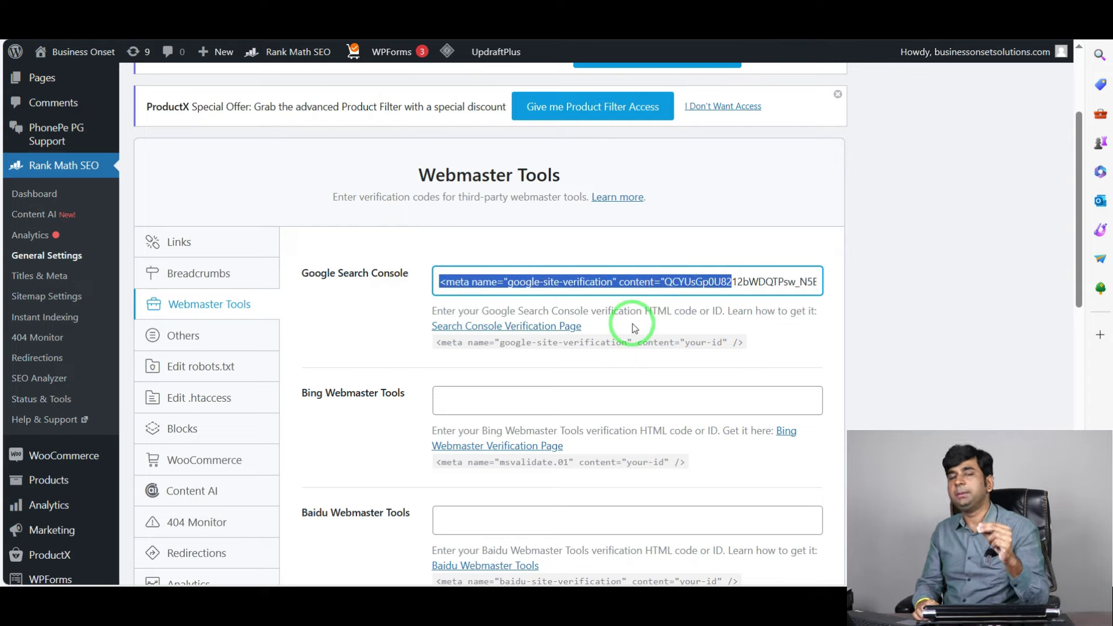
pyautogui.click(924, 266)
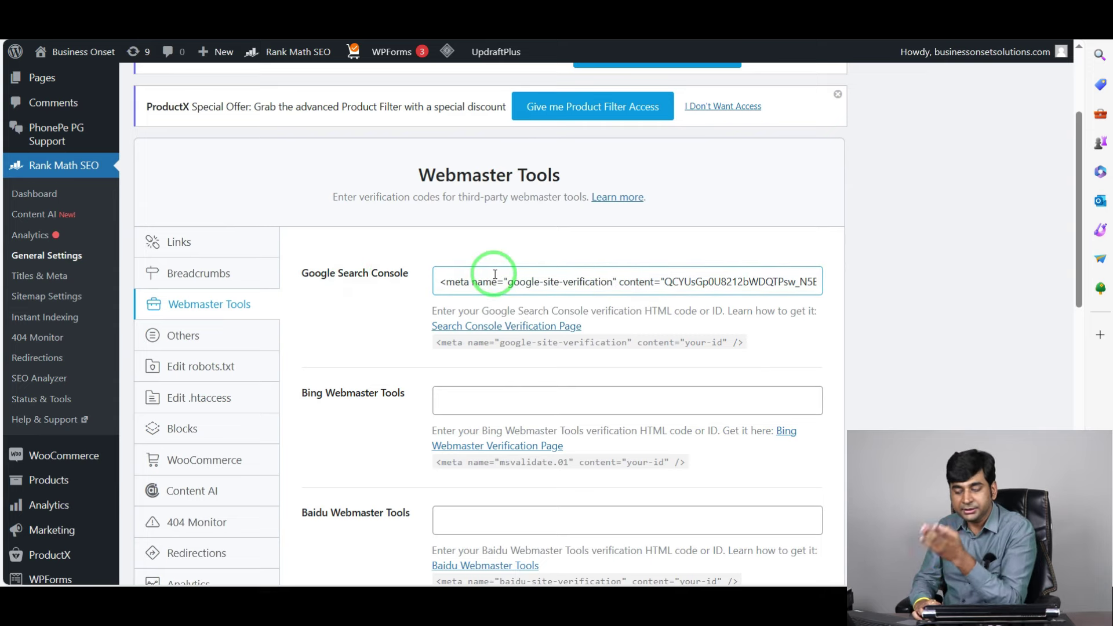
# Step: Look over the other verification fields in Webmaster Tools, such as Bing, Baidu, Yandex, Pinterest and Norton Safe Web
pyautogui.scroll(-1, 464, 296)
pyautogui.click(435, 318)
pyautogui.scroll(-1, 347, 310)
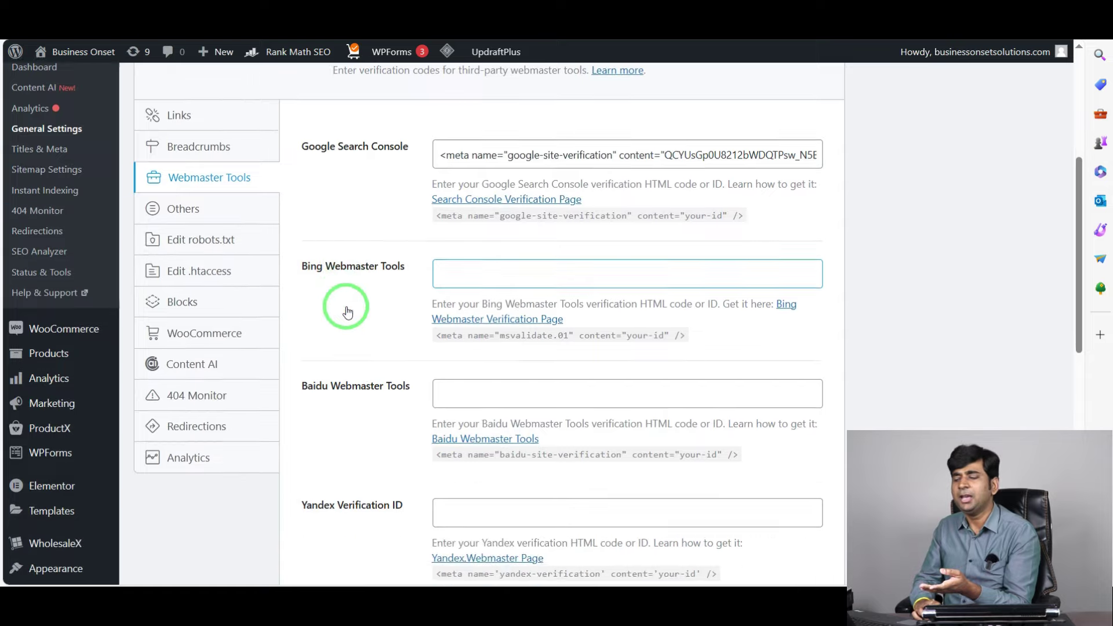
pyautogui.scroll(-6, 348, 312)
pyautogui.scroll(6, 390, 365)
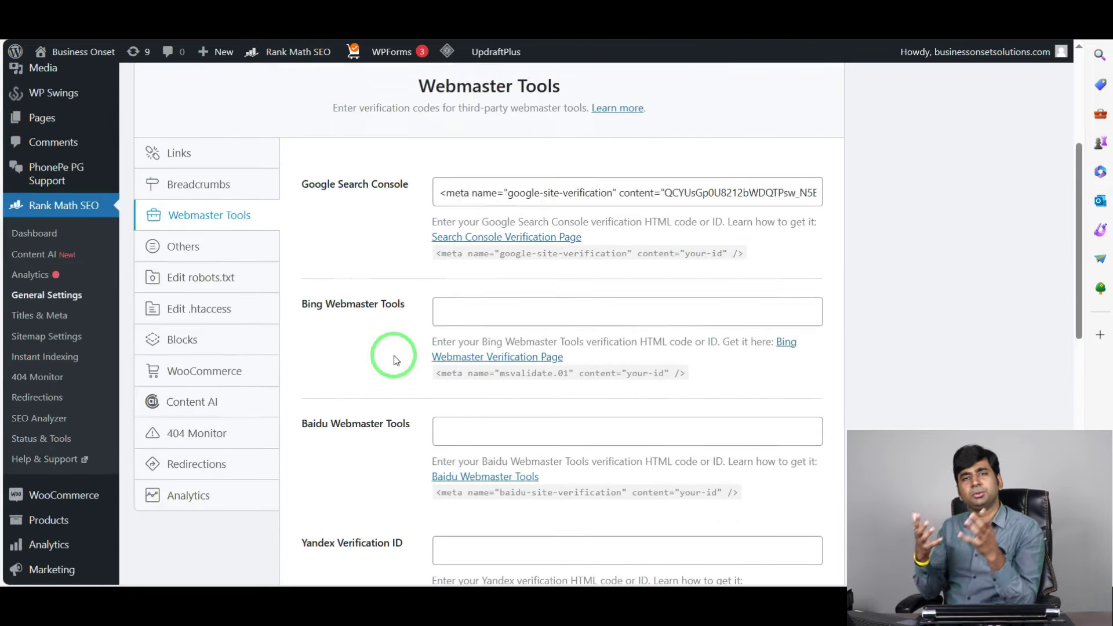
pyautogui.scroll(3, 394, 360)
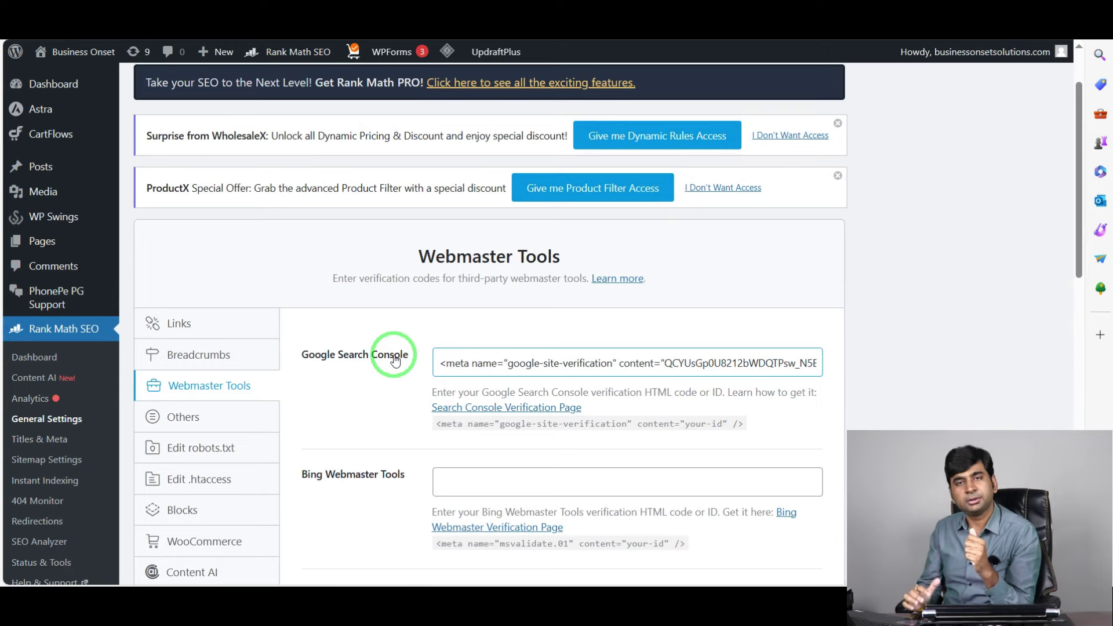
pyautogui.scroll(-10, 627, 504)
pyautogui.scroll(9, 621, 500)
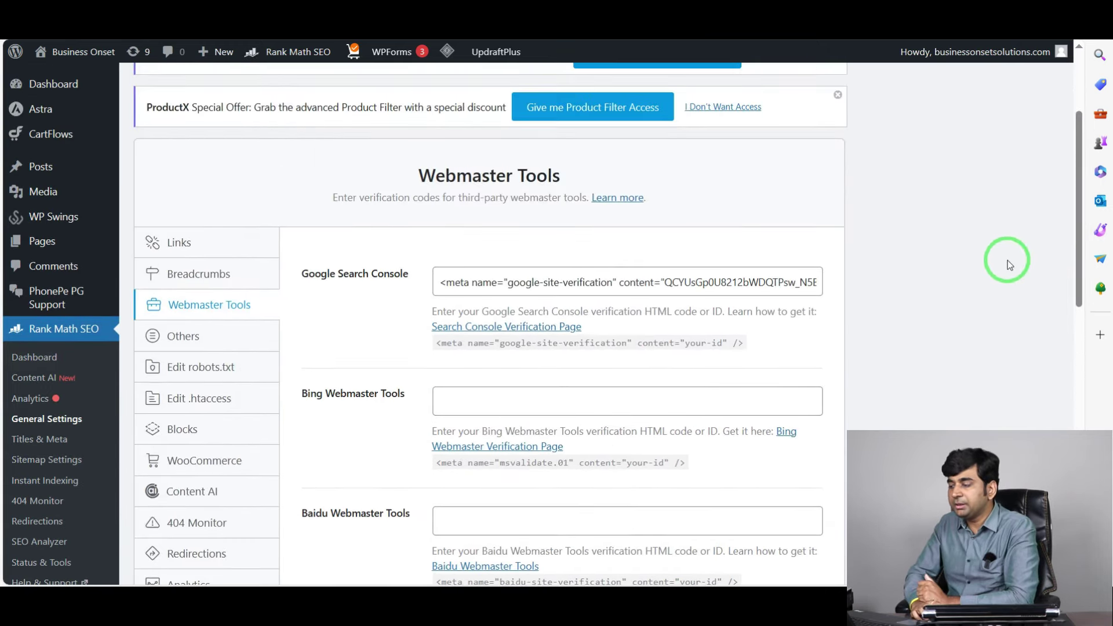
# Step: Save the Webmaster Tools settings and return to the HTML tag verification method in Google Search Console
pyautogui.scroll(-10, 723, 380)
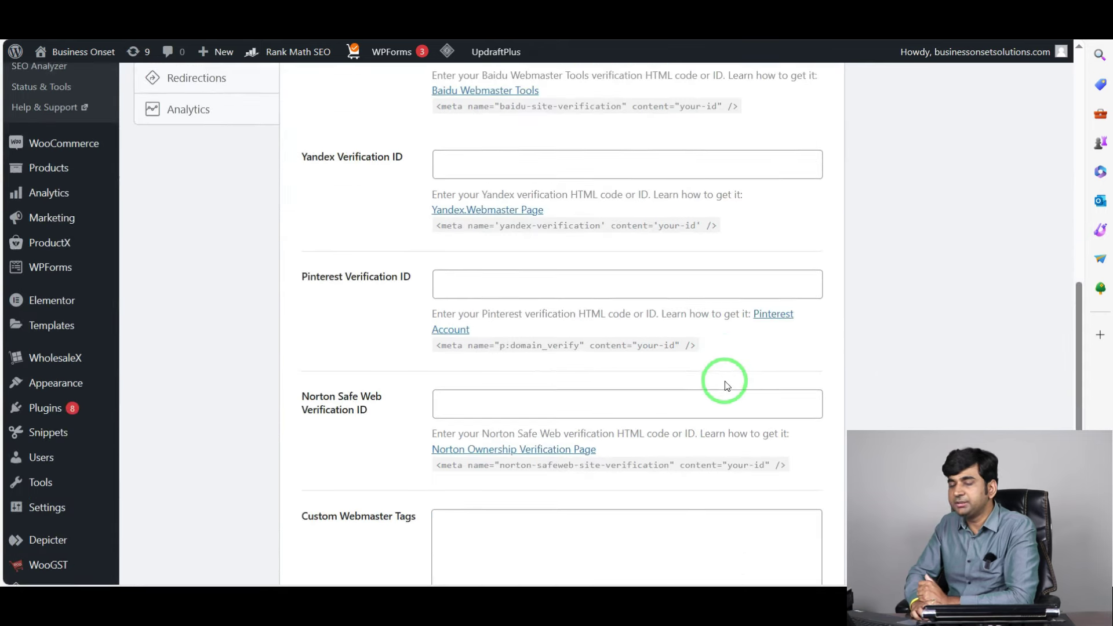
pyautogui.click(791, 490)
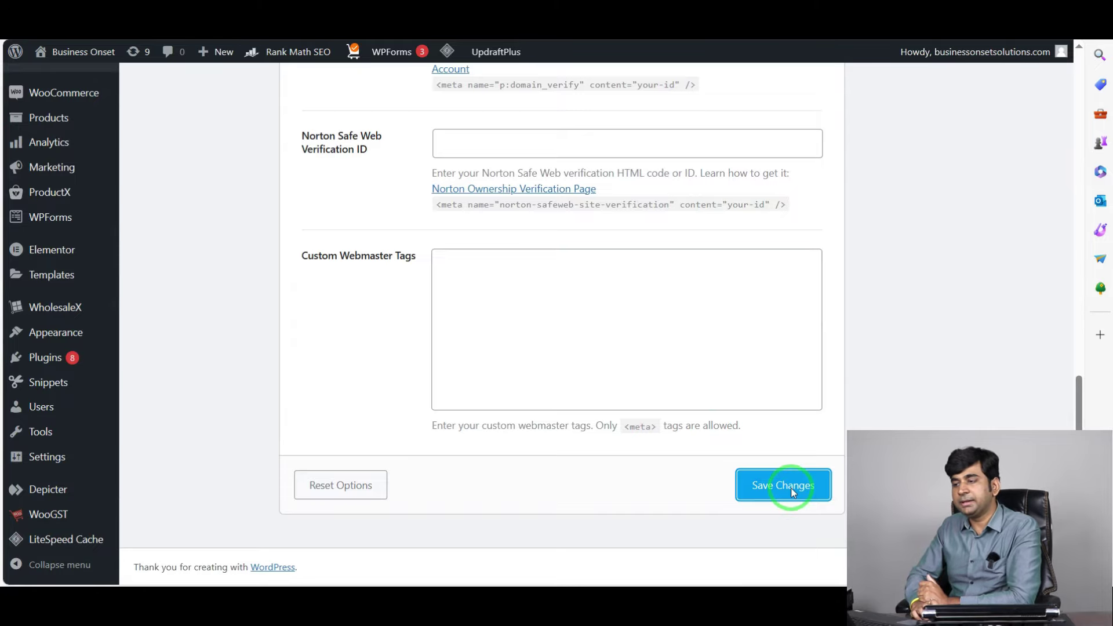
pyautogui.scroll(7, 814, 432)
pyautogui.scroll(7, 801, 426)
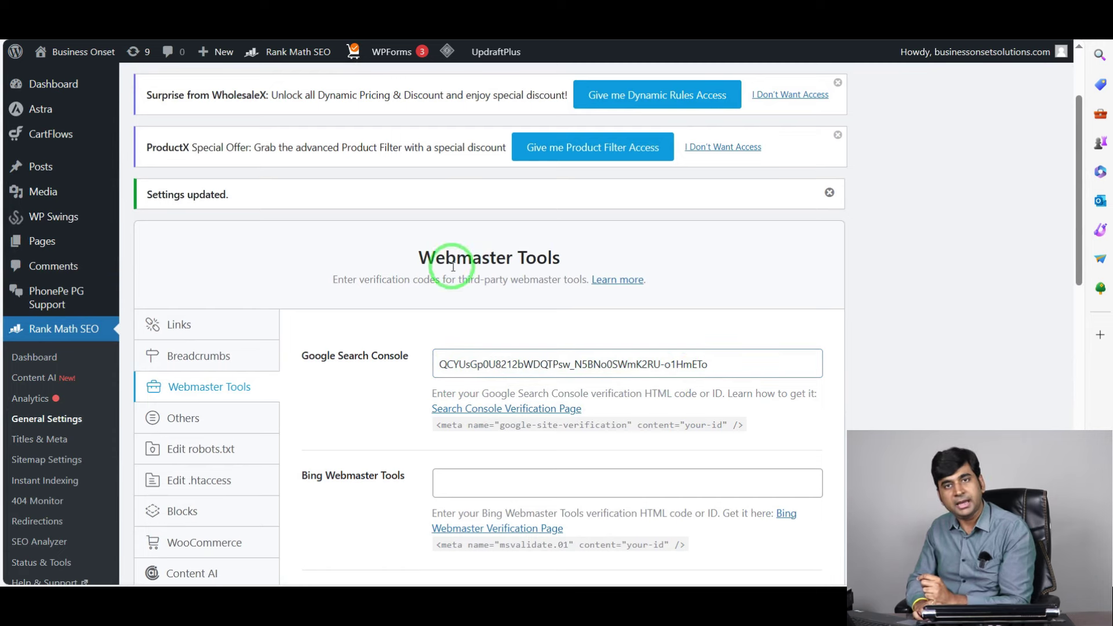
pyautogui.click(400, 41)
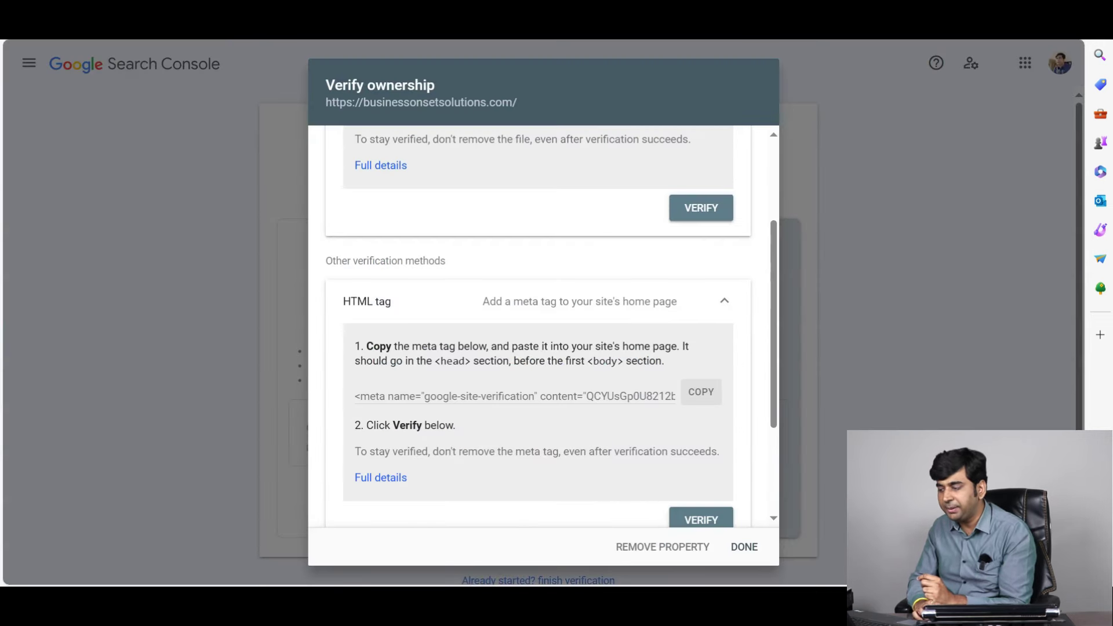
pyautogui.scroll(-3, 640, 385)
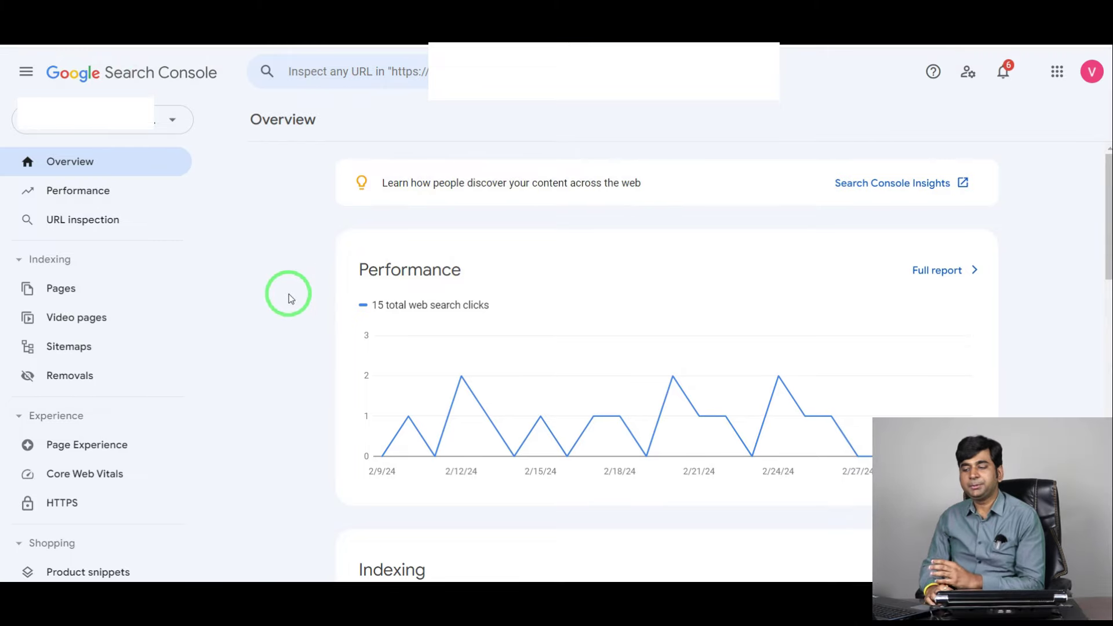
# Step: Open Search Console's Sitemaps page and enter sitemap_index.xml, the file name from Rank Math's Sitemap Settings, as the new sitemap URL
pyautogui.click(87, 351)
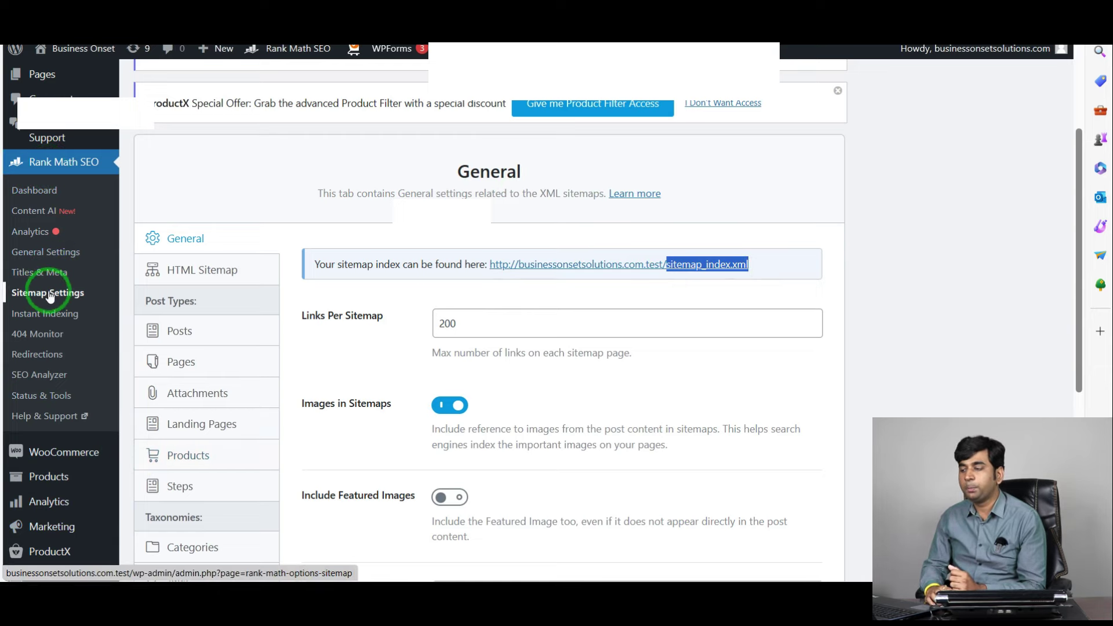
pyautogui.scroll(-2, 415, 307)
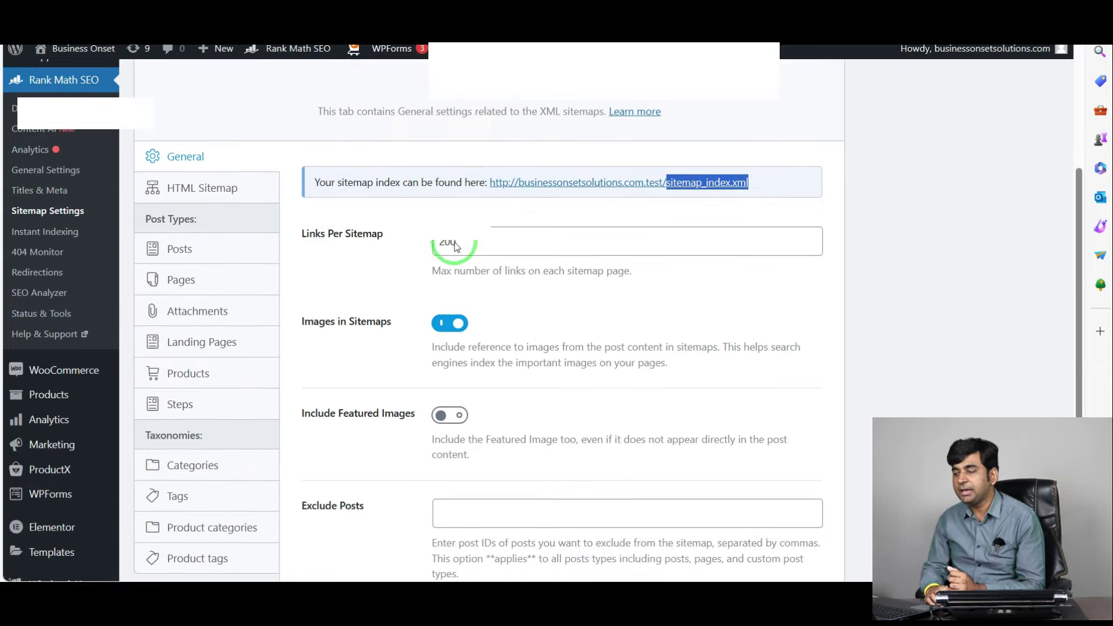
pyautogui.scroll(2, 447, 241)
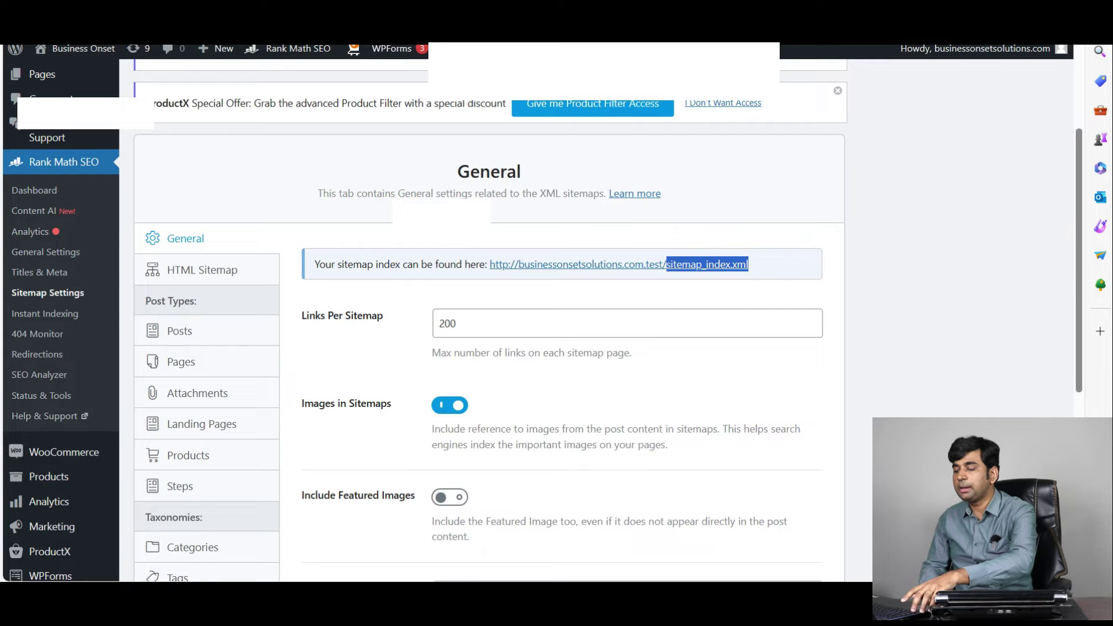
pyautogui.hotkey('ctrl', 'Tab')
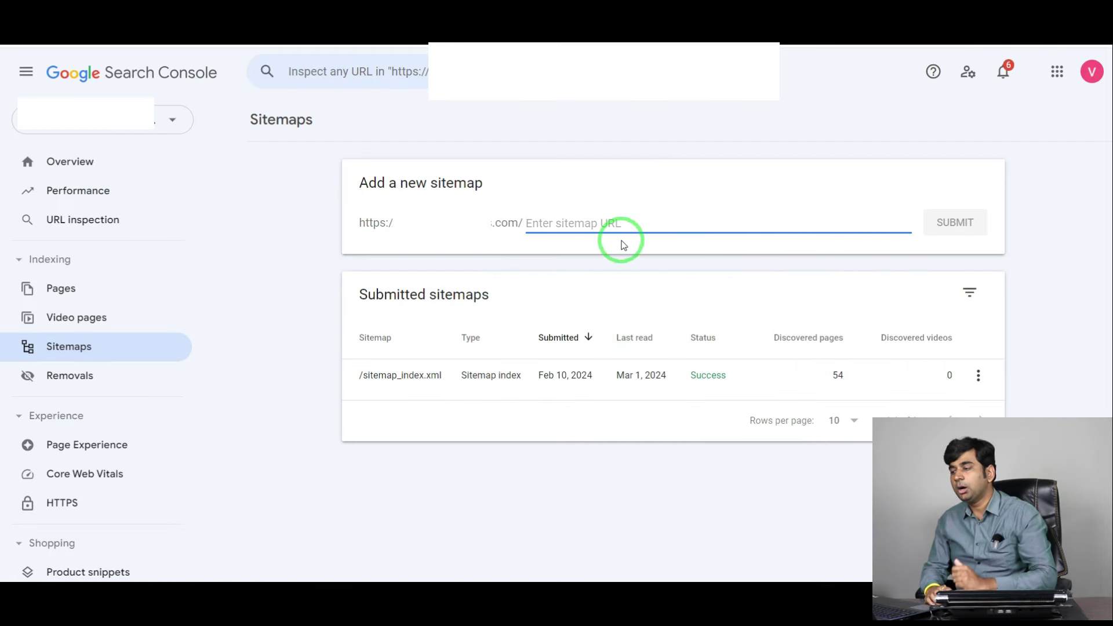
pyautogui.write('sitemap_index.xml')
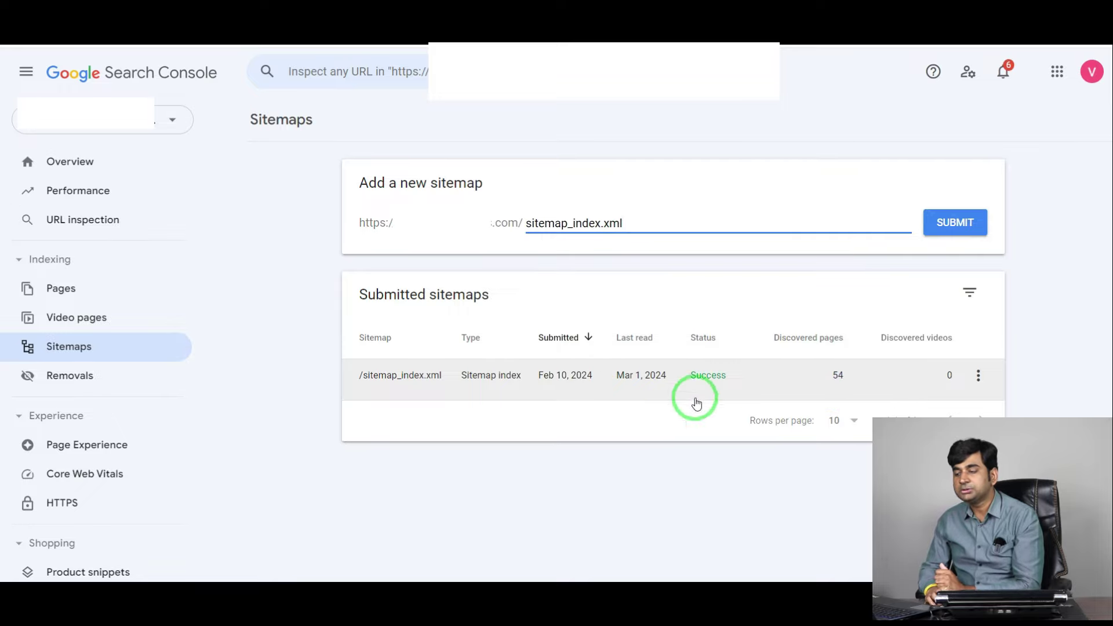
# Step: Open the submitted /sitemap_index.xml entry and review the status and discovered URLs of its individual sitemaps
pyautogui.click(421, 378)
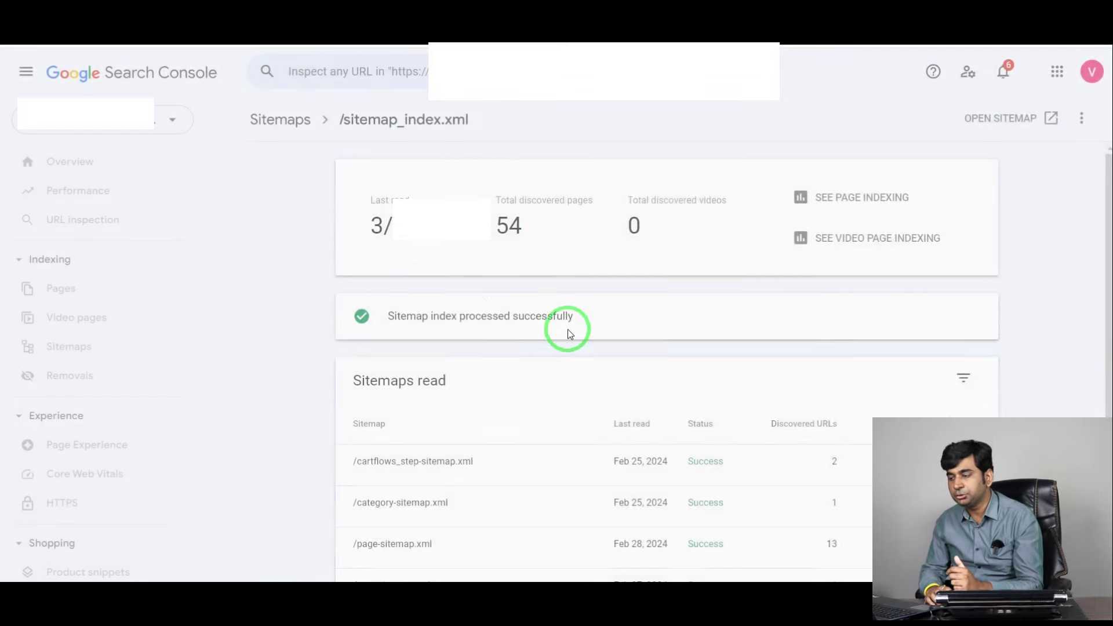
pyautogui.scroll(-3, 554, 329)
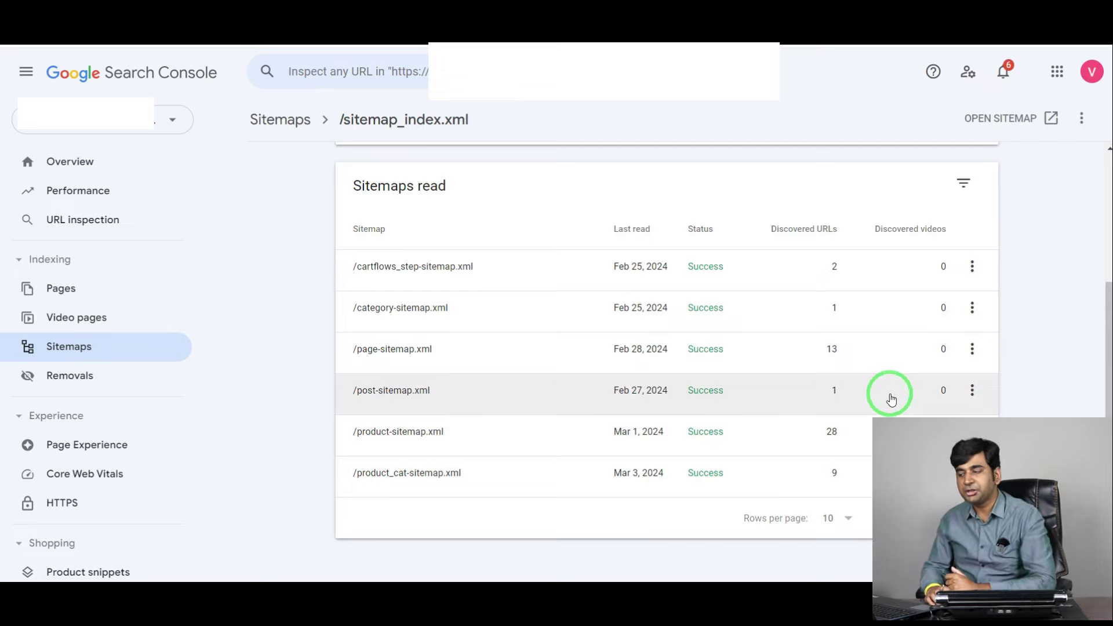
pyautogui.scroll(3, 891, 399)
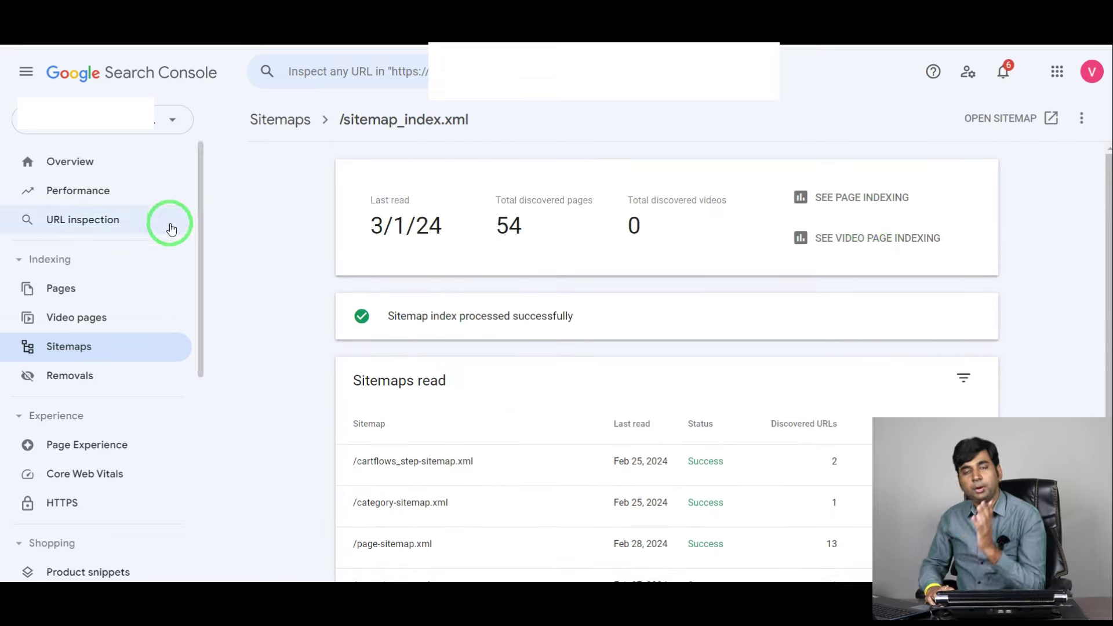
# Step: Open the Performance report and inspect the clicks and impressions for the first date on the chart
pyautogui.click(107, 199)
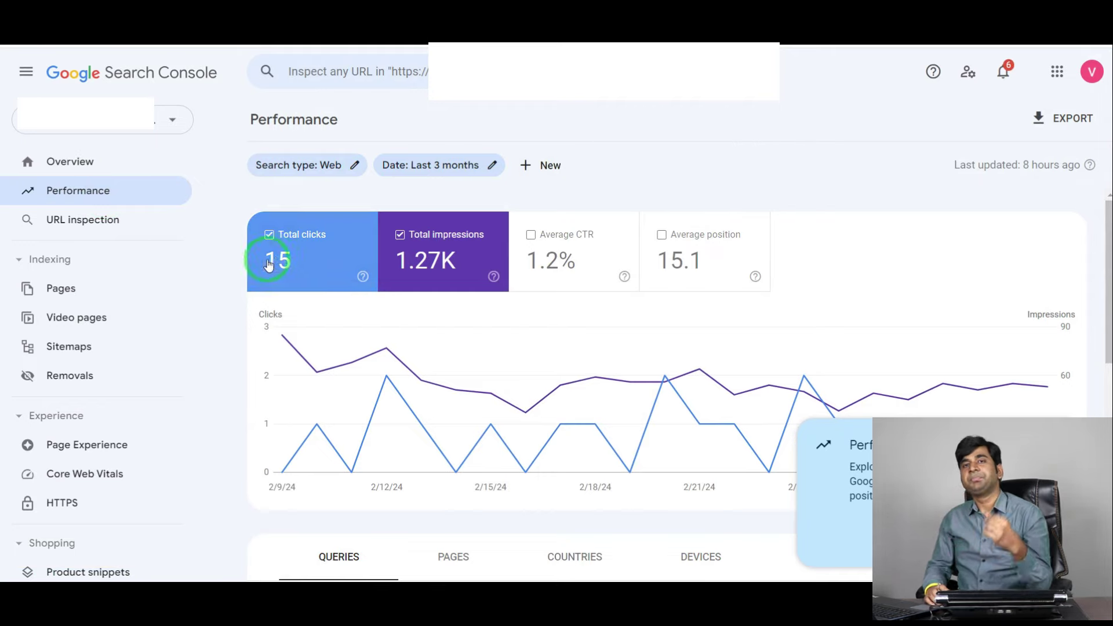
pyautogui.moveTo(284, 408)
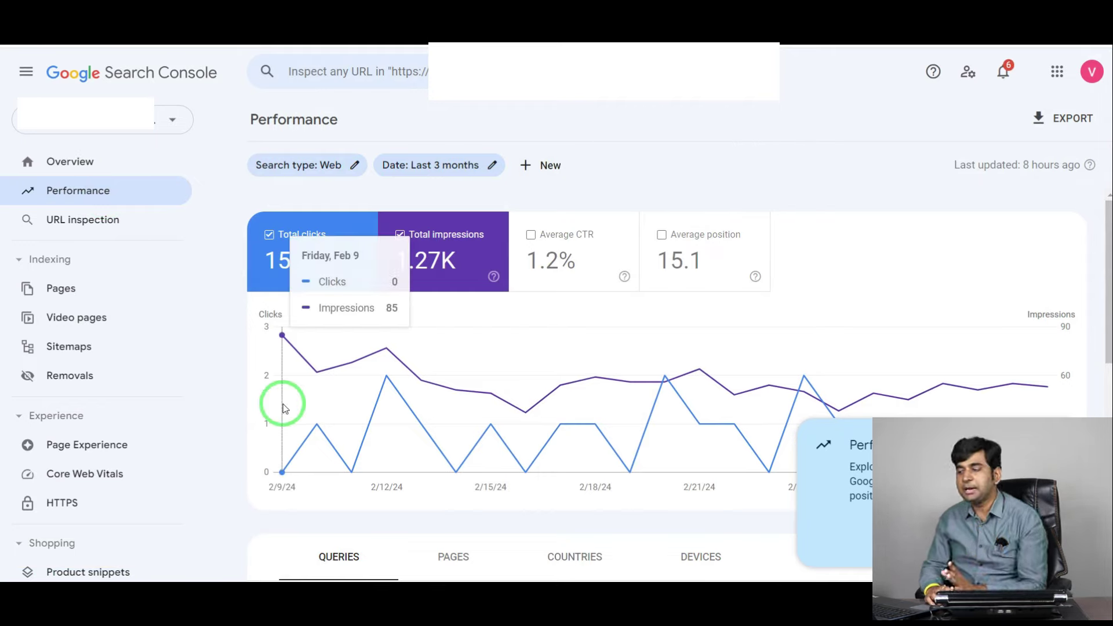